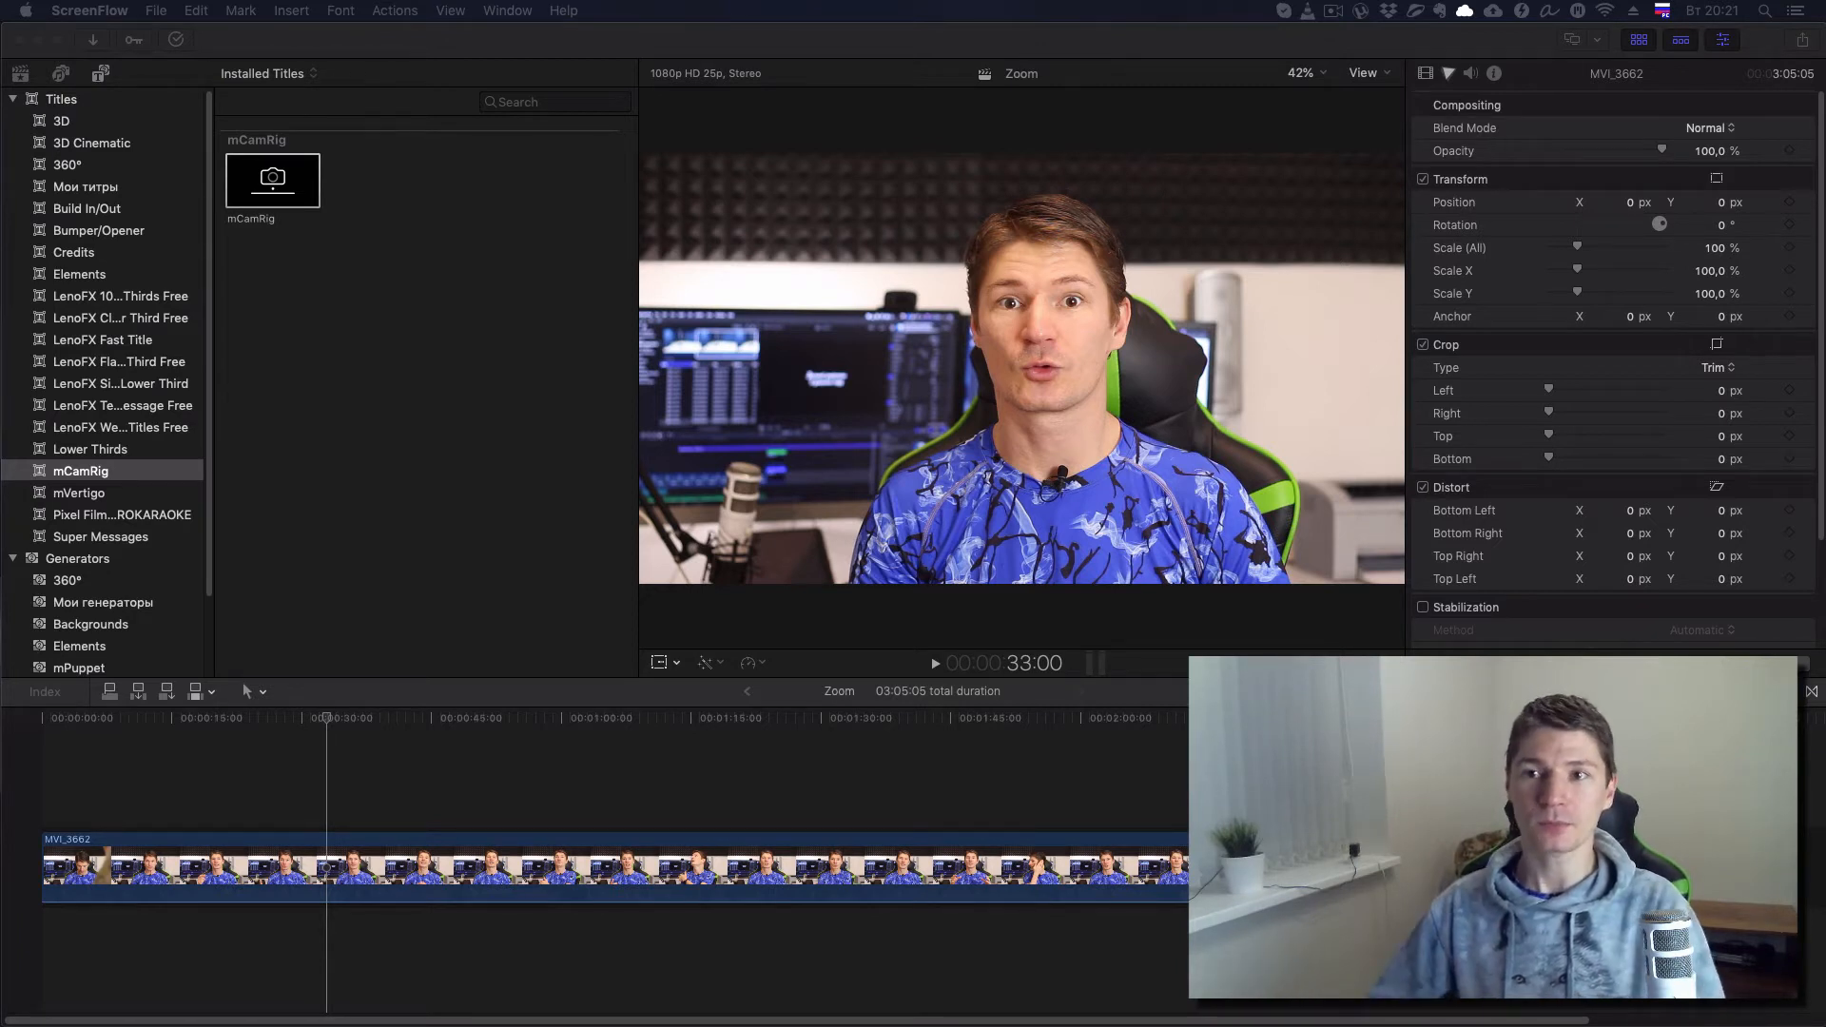
Step: Open mInstaller and review the list of installed plugins, then return to the Final Cut Pro project
click(1436, 47)
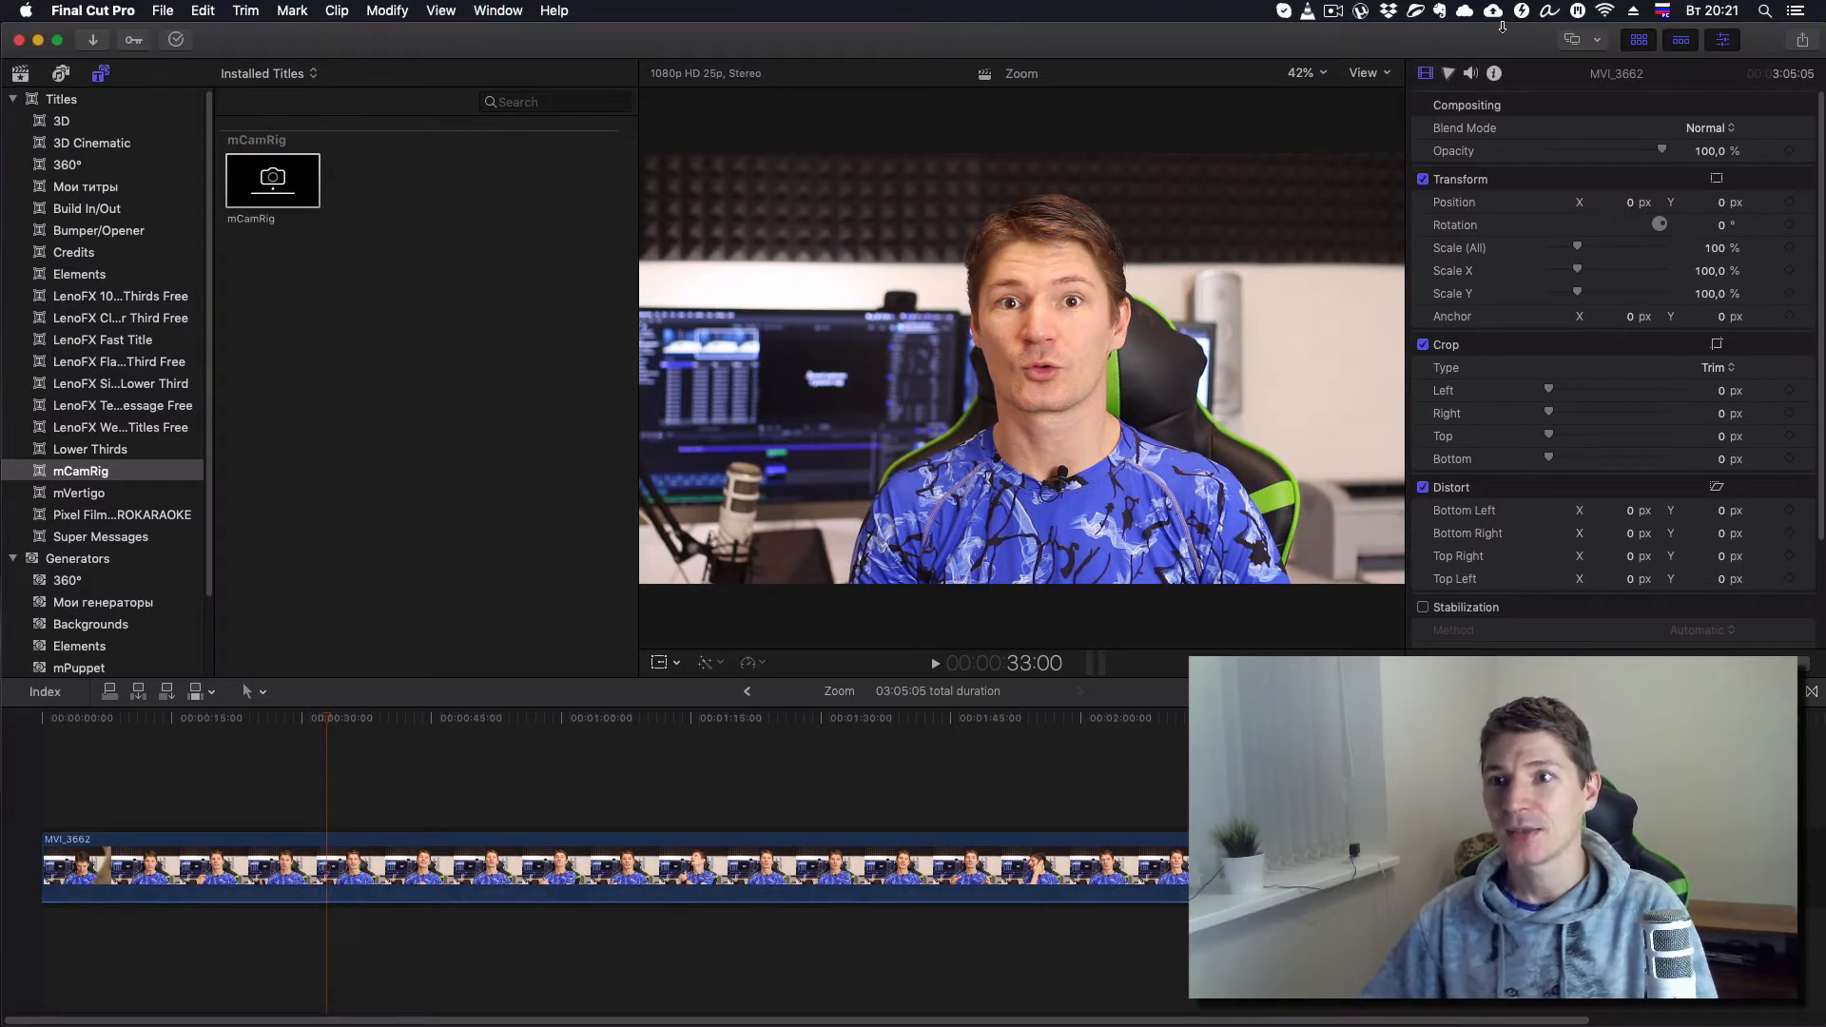
click(1579, 13)
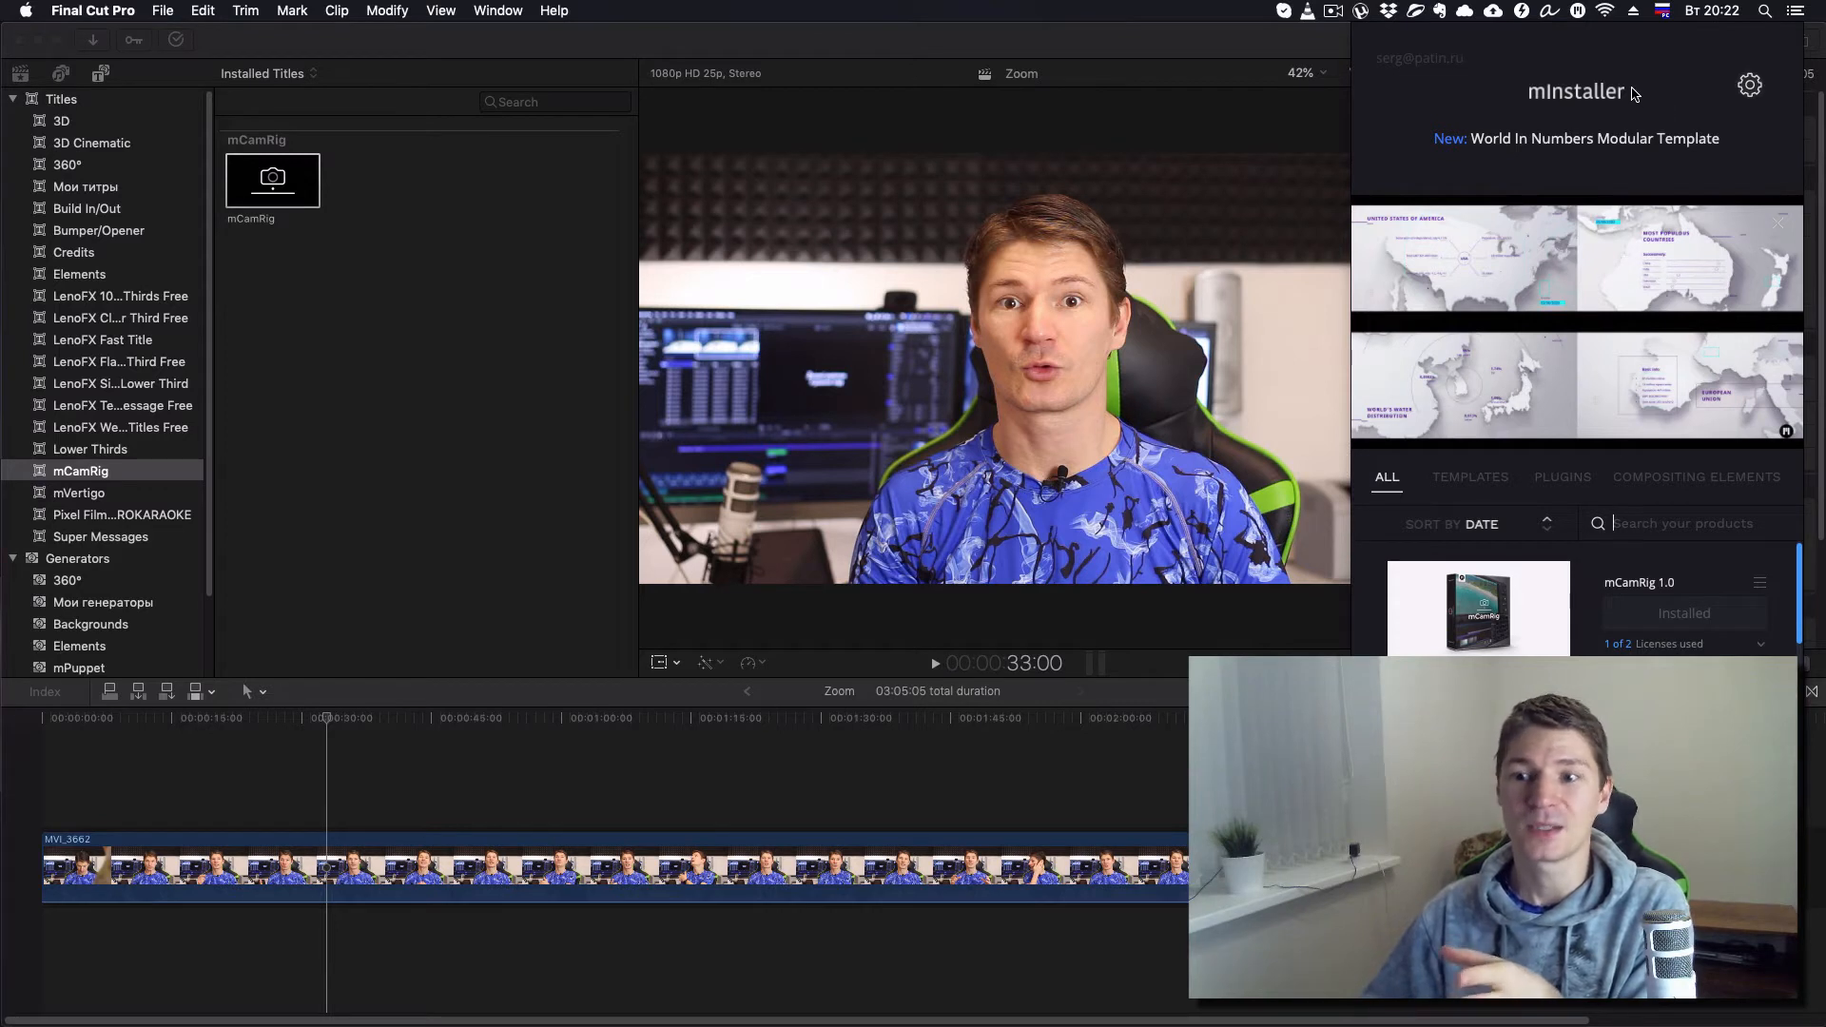
scroll(1539, 606, down, 1)
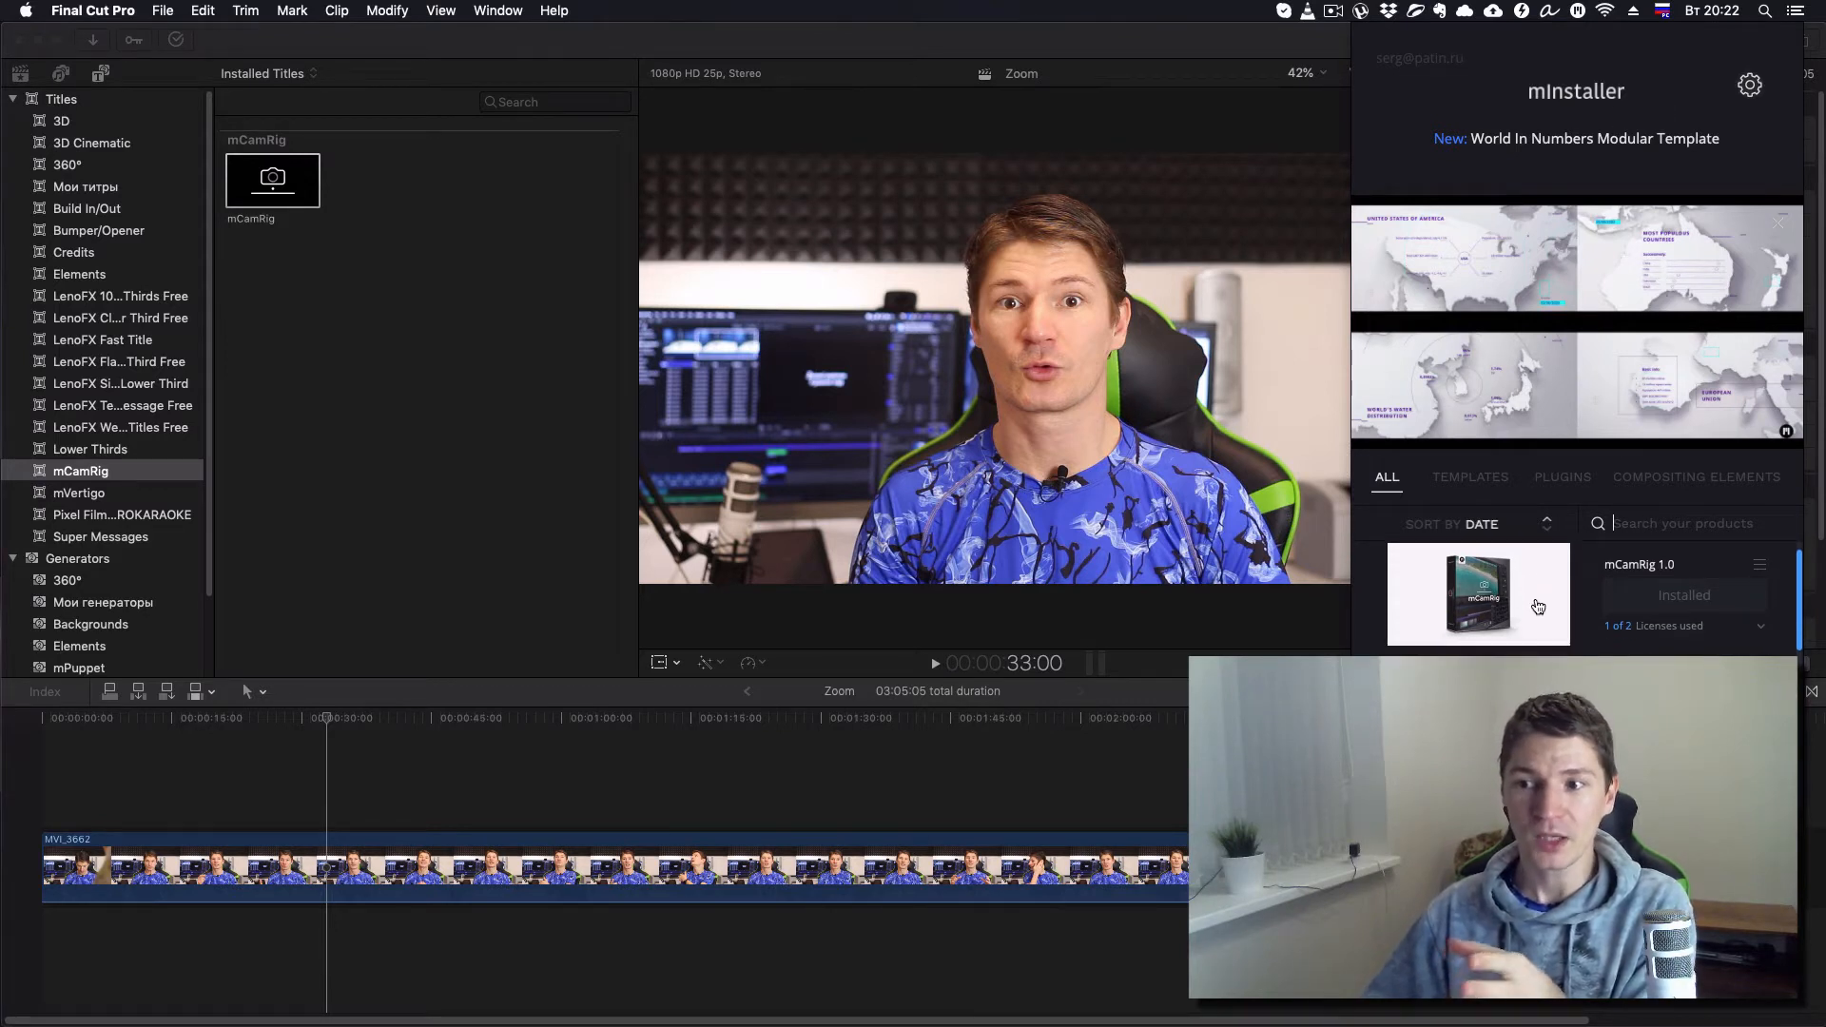
scroll(1538, 606, down, 1)
scroll(1539, 606, down, 2)
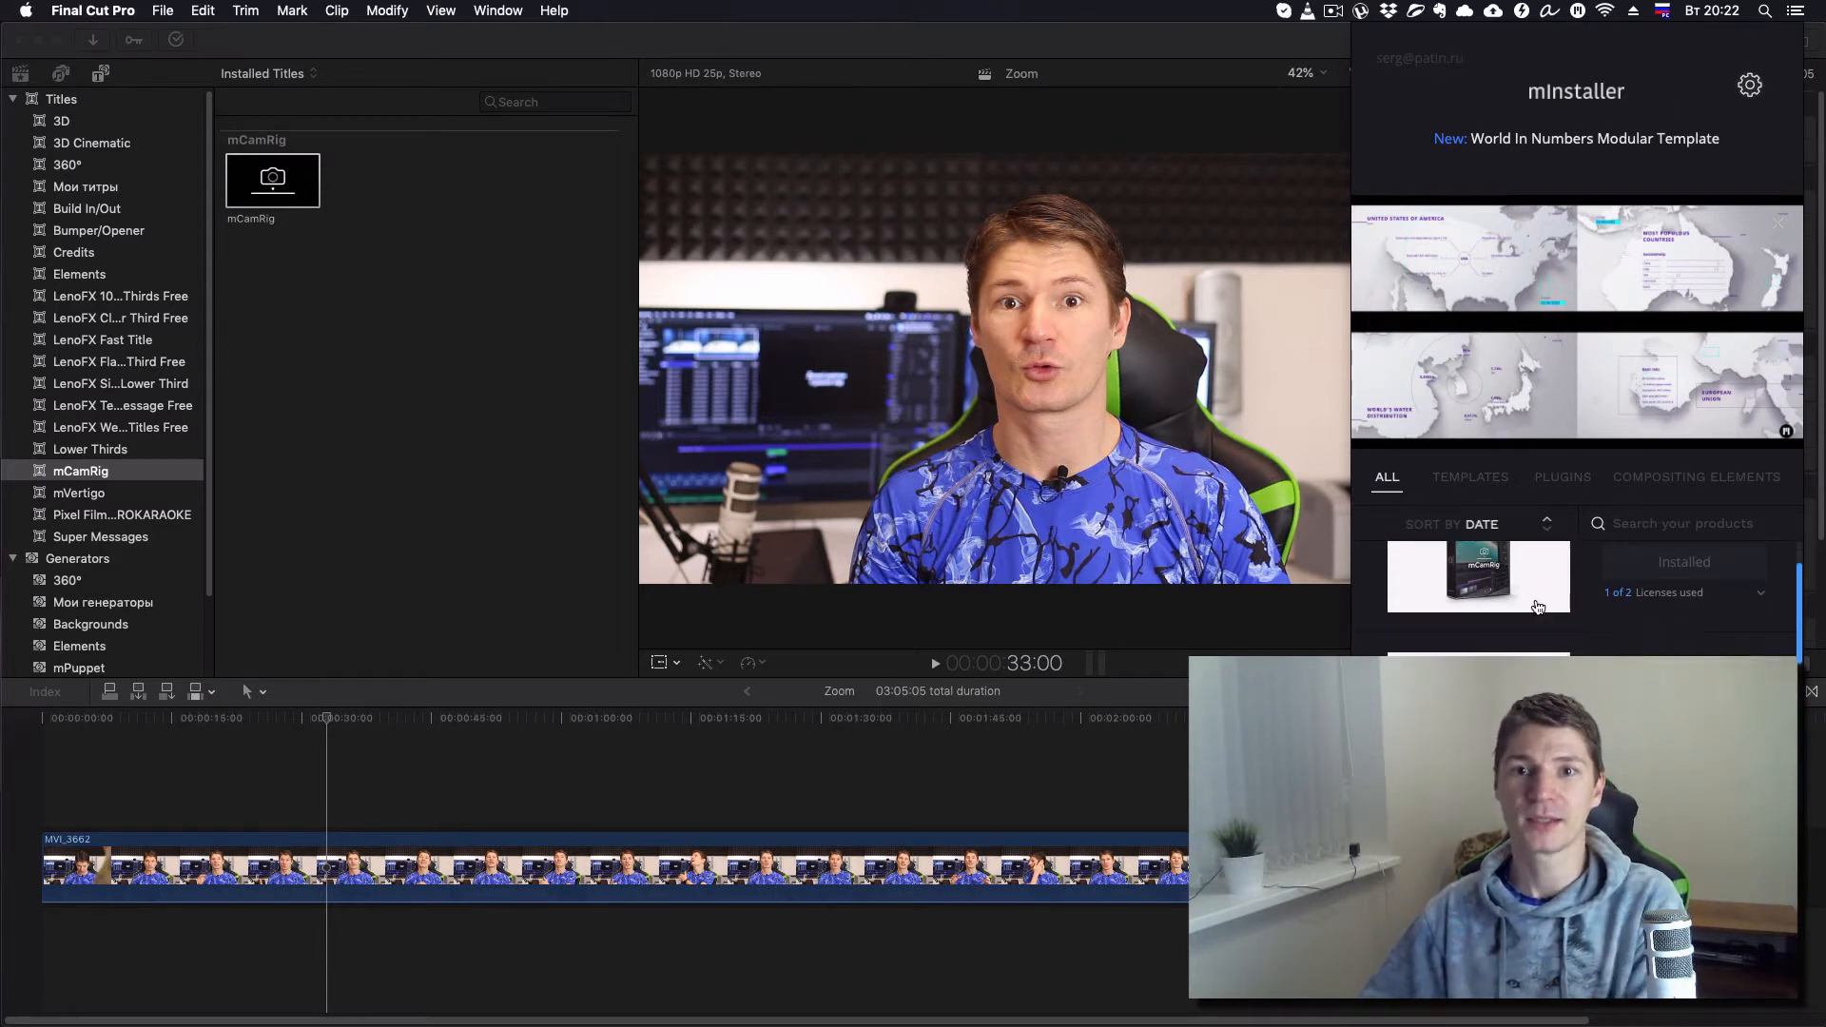
scroll(1533, 609, down, 4)
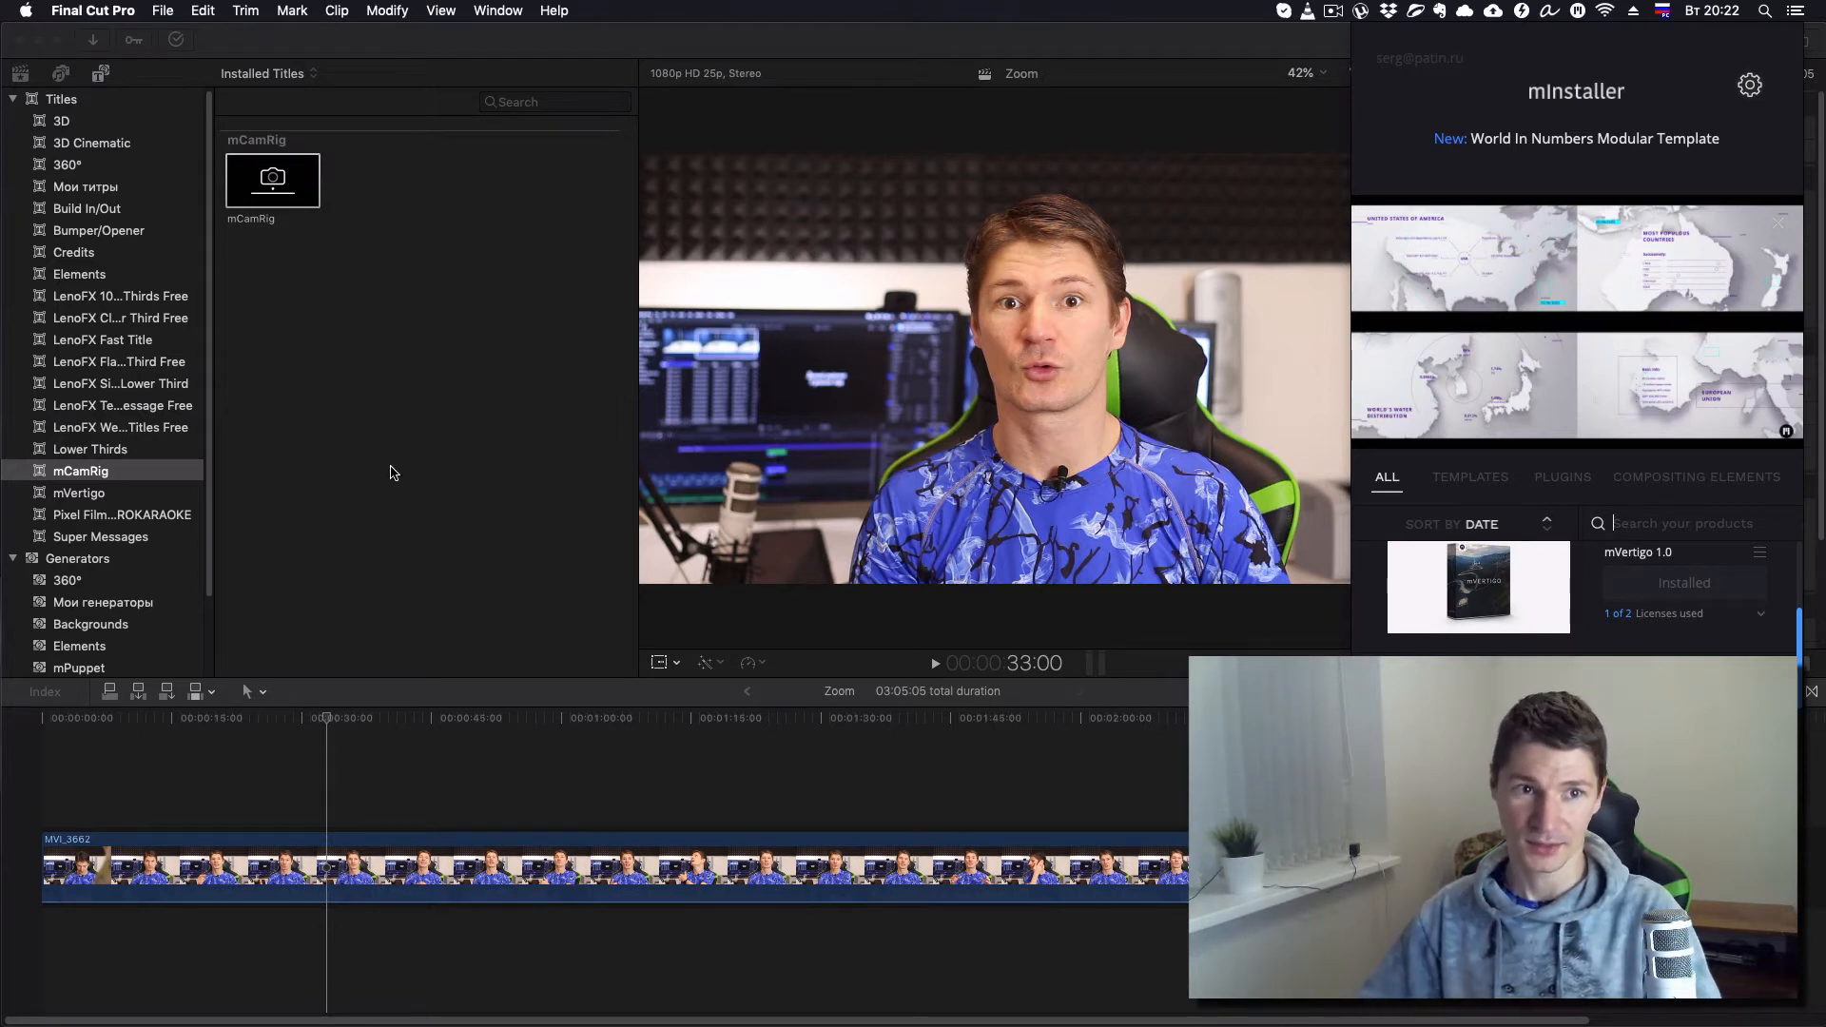
click(335, 291)
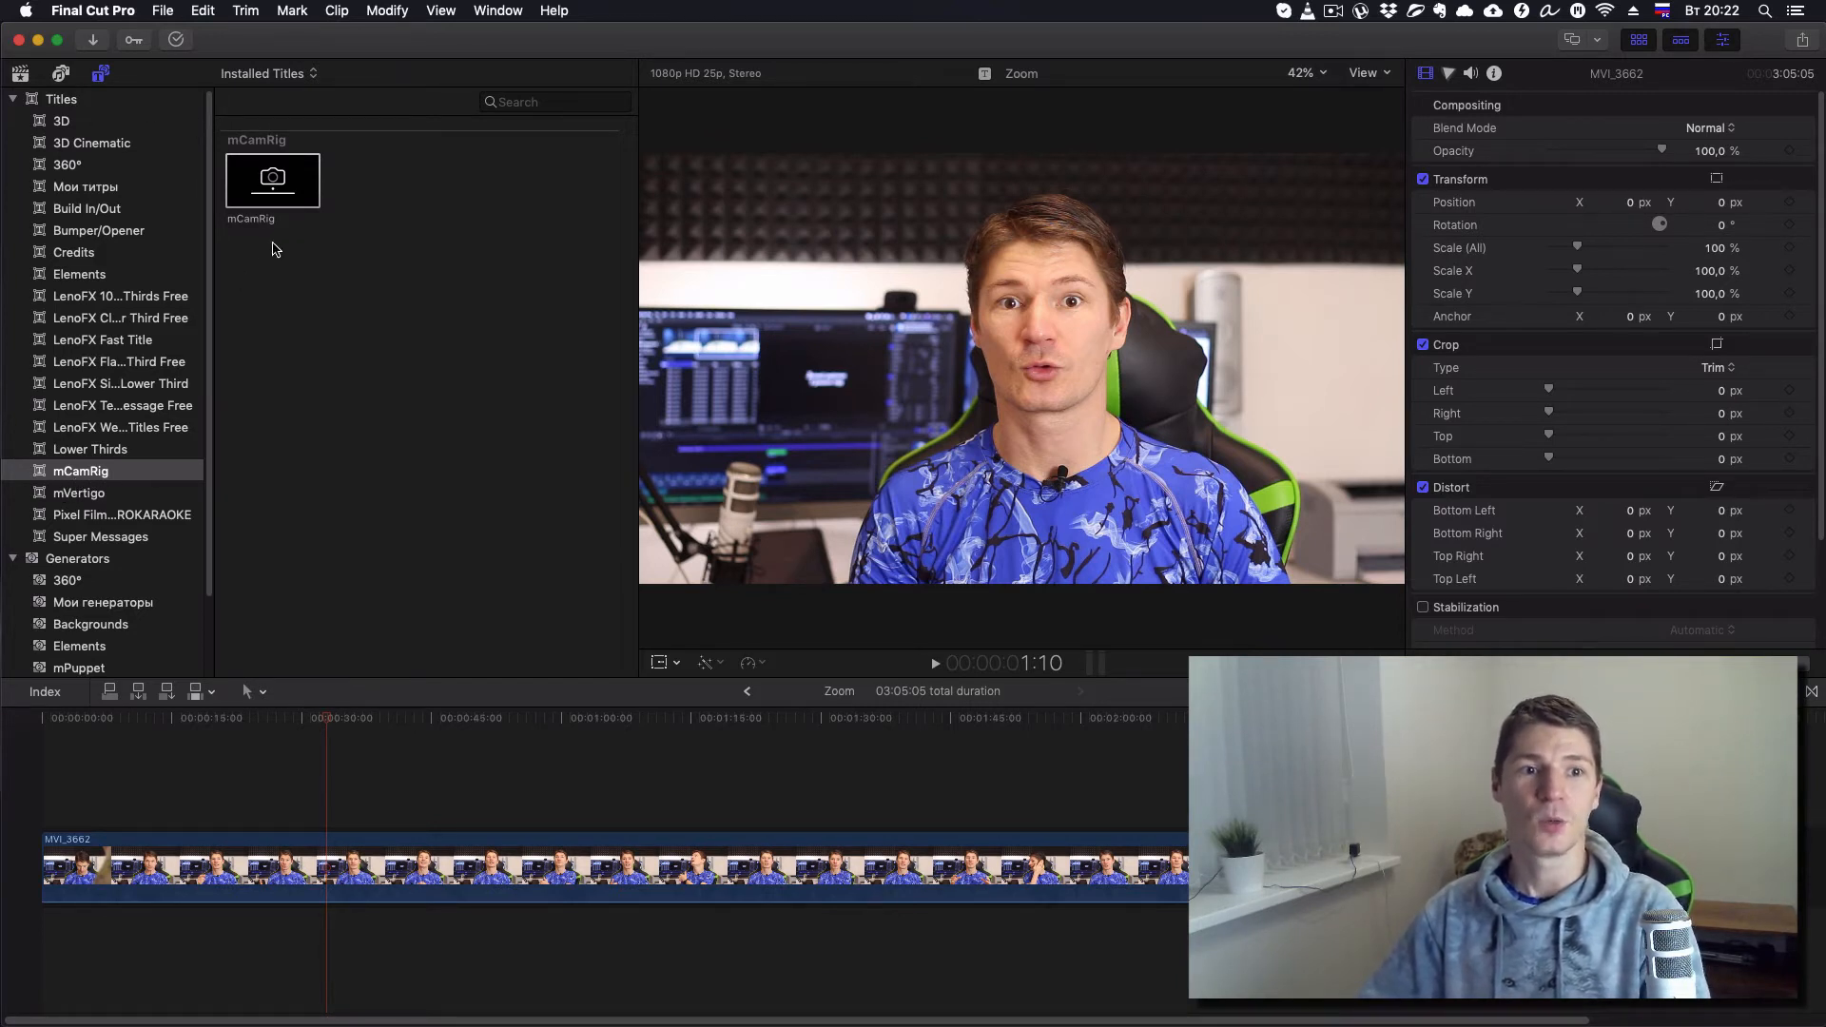
Step: Add the mCamRig title above the MVI_3662 clip at 52:21 and play that section back
click(345, 196)
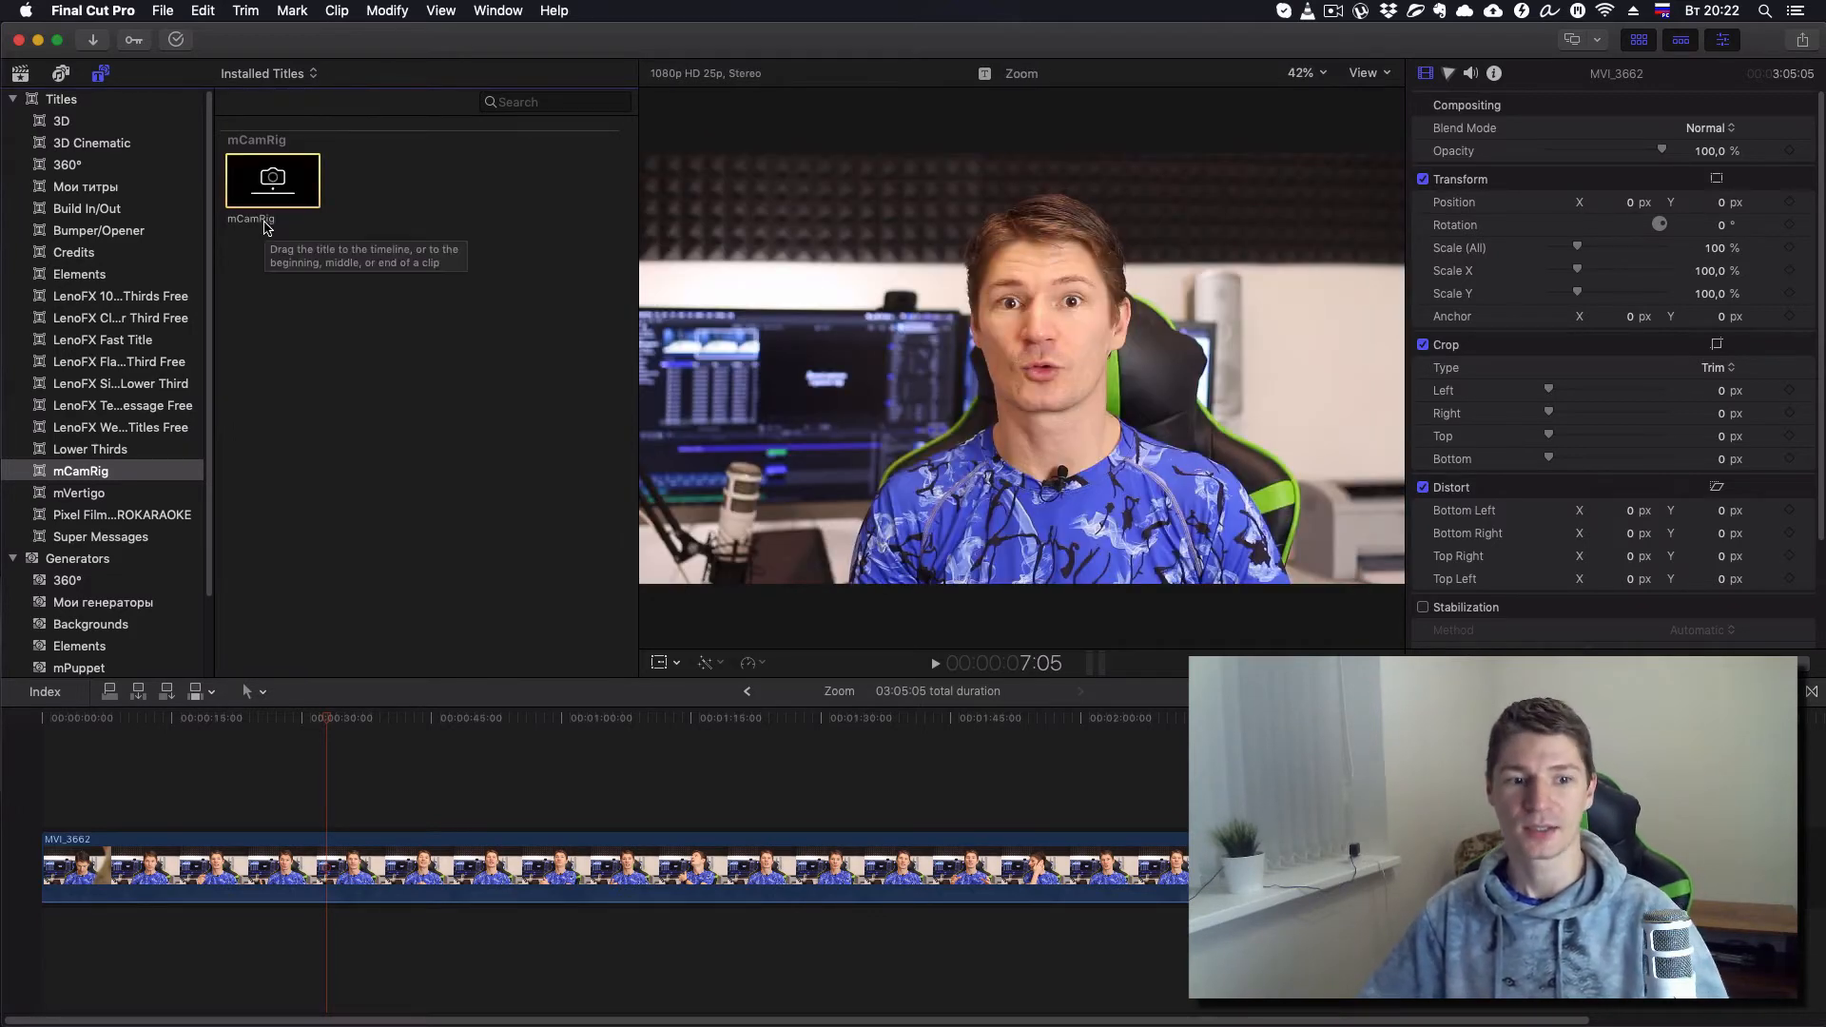
drag(325, 720, 496, 702)
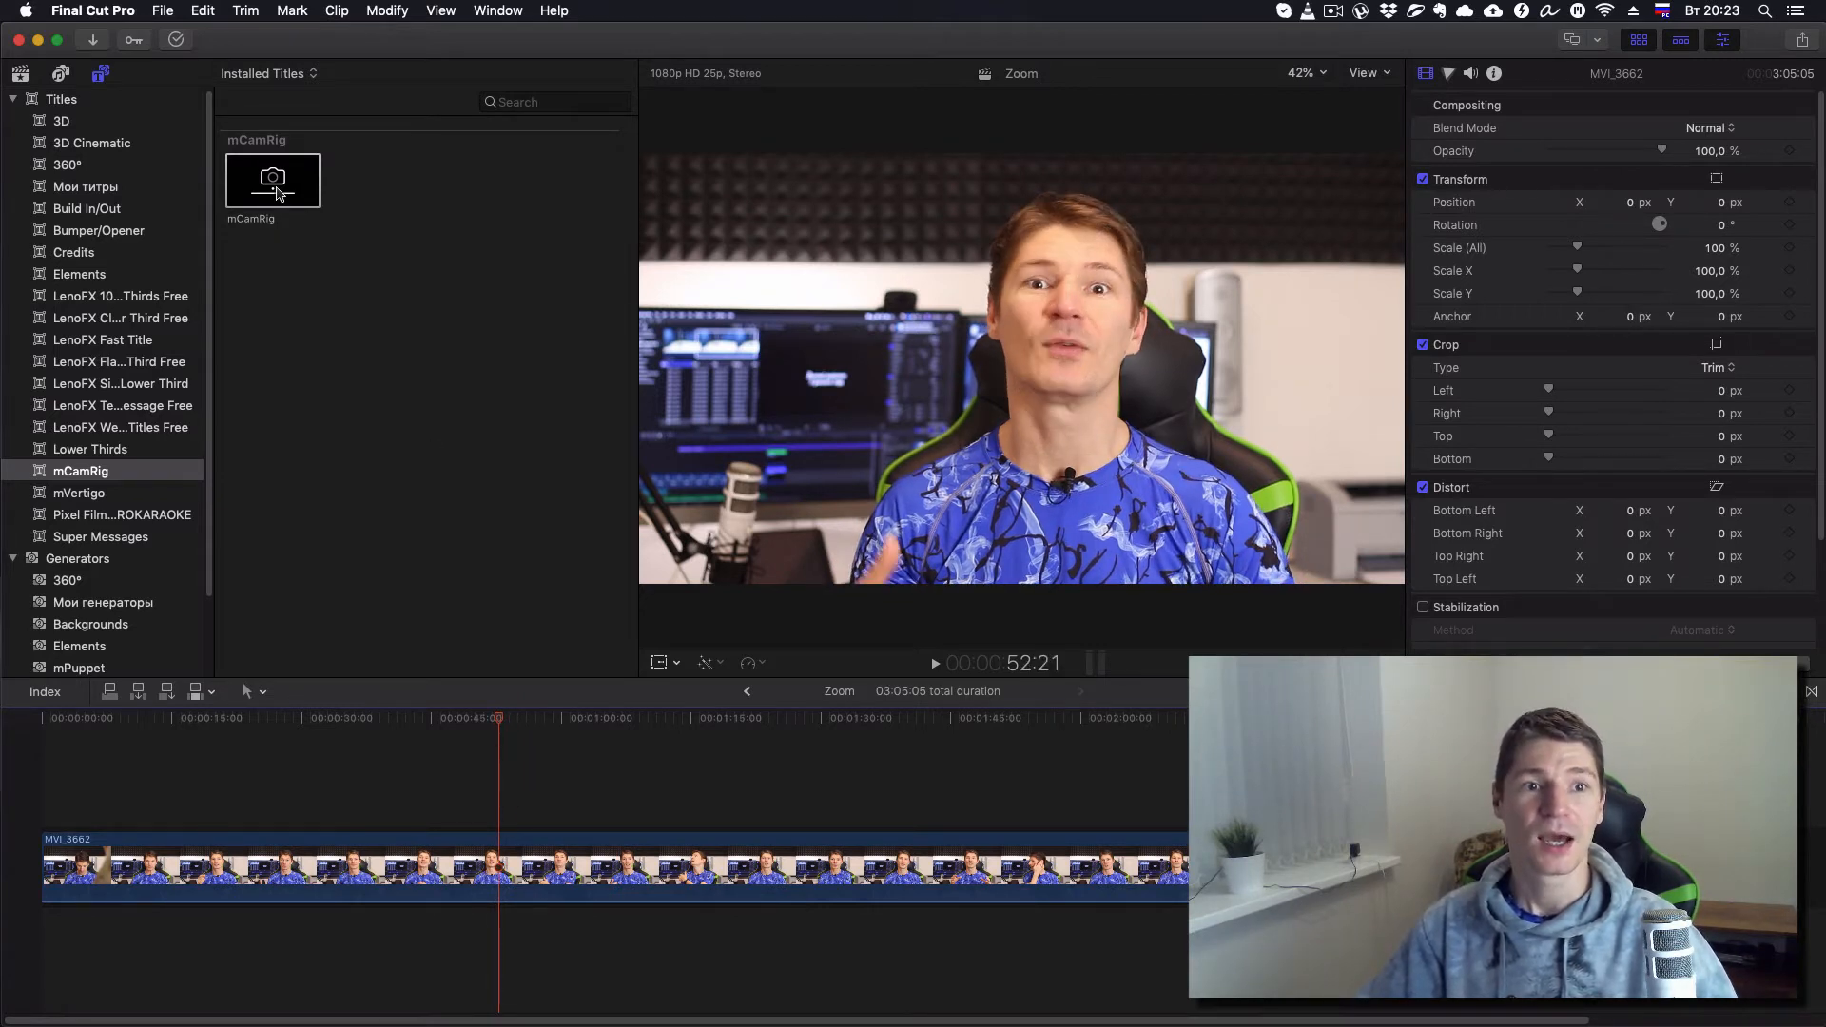
drag(276, 193, 483, 838)
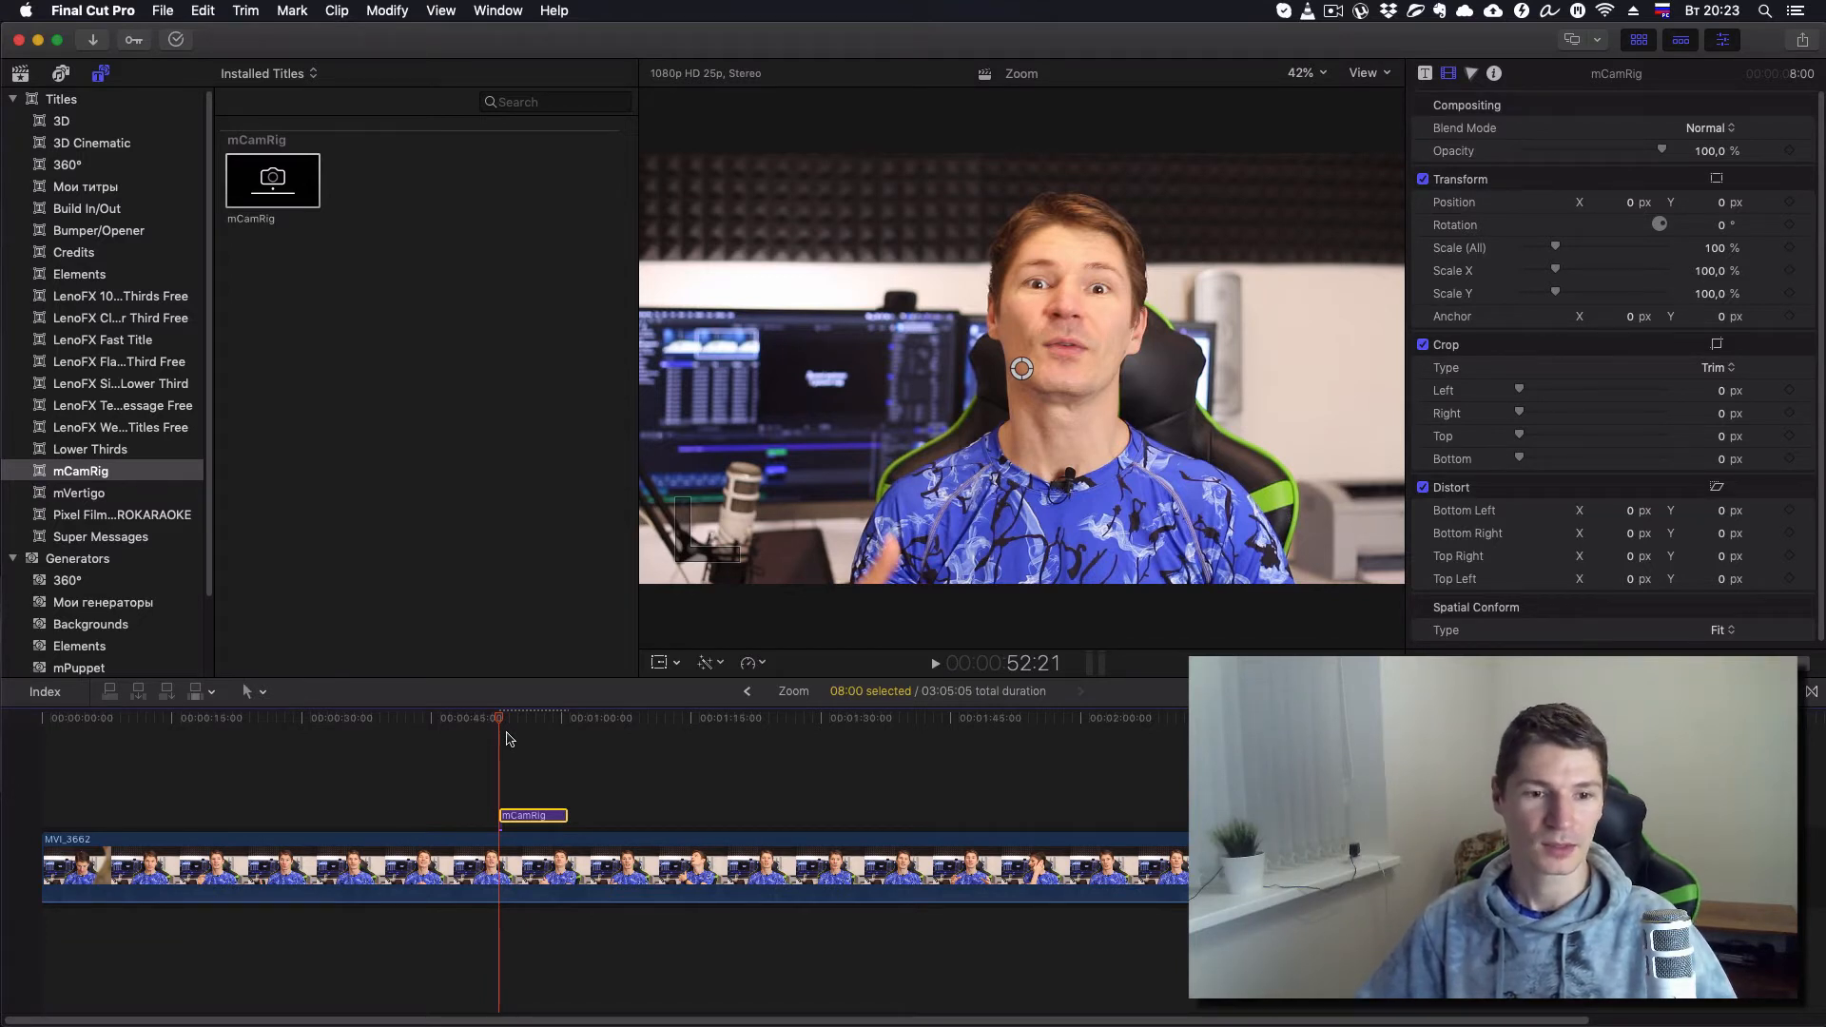
key(super+equal)
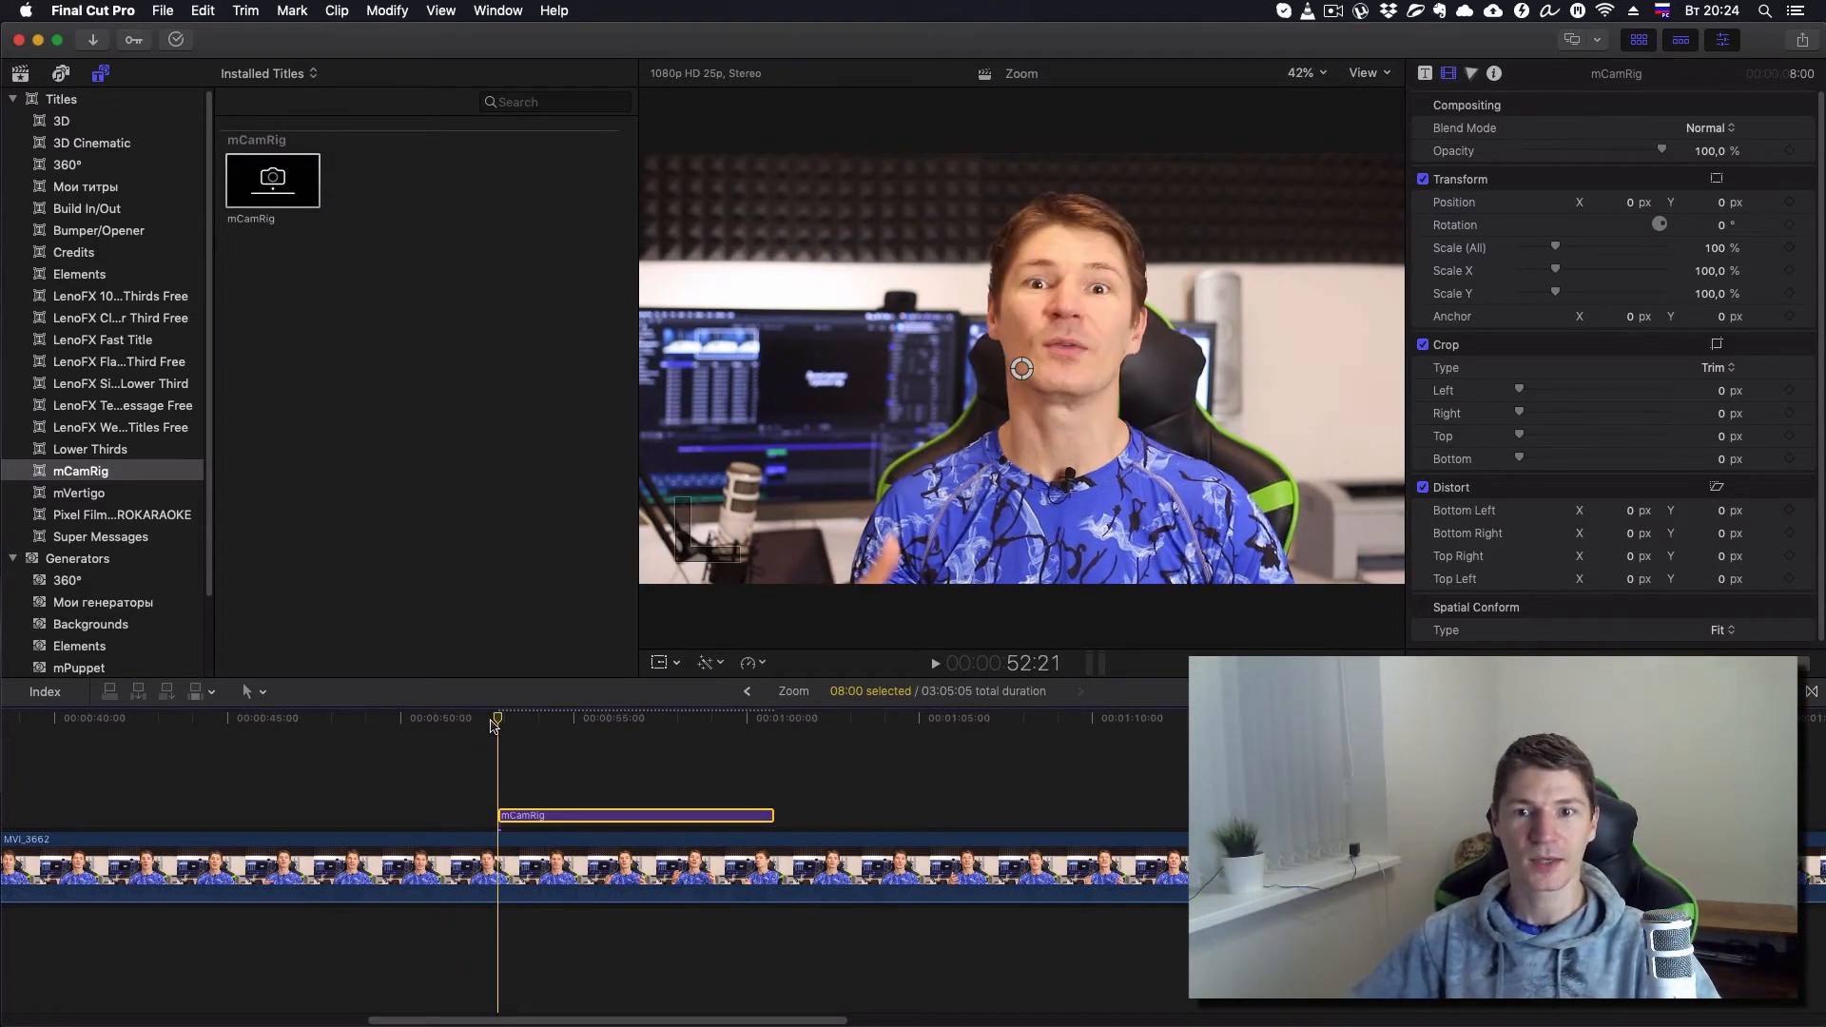
key(space)
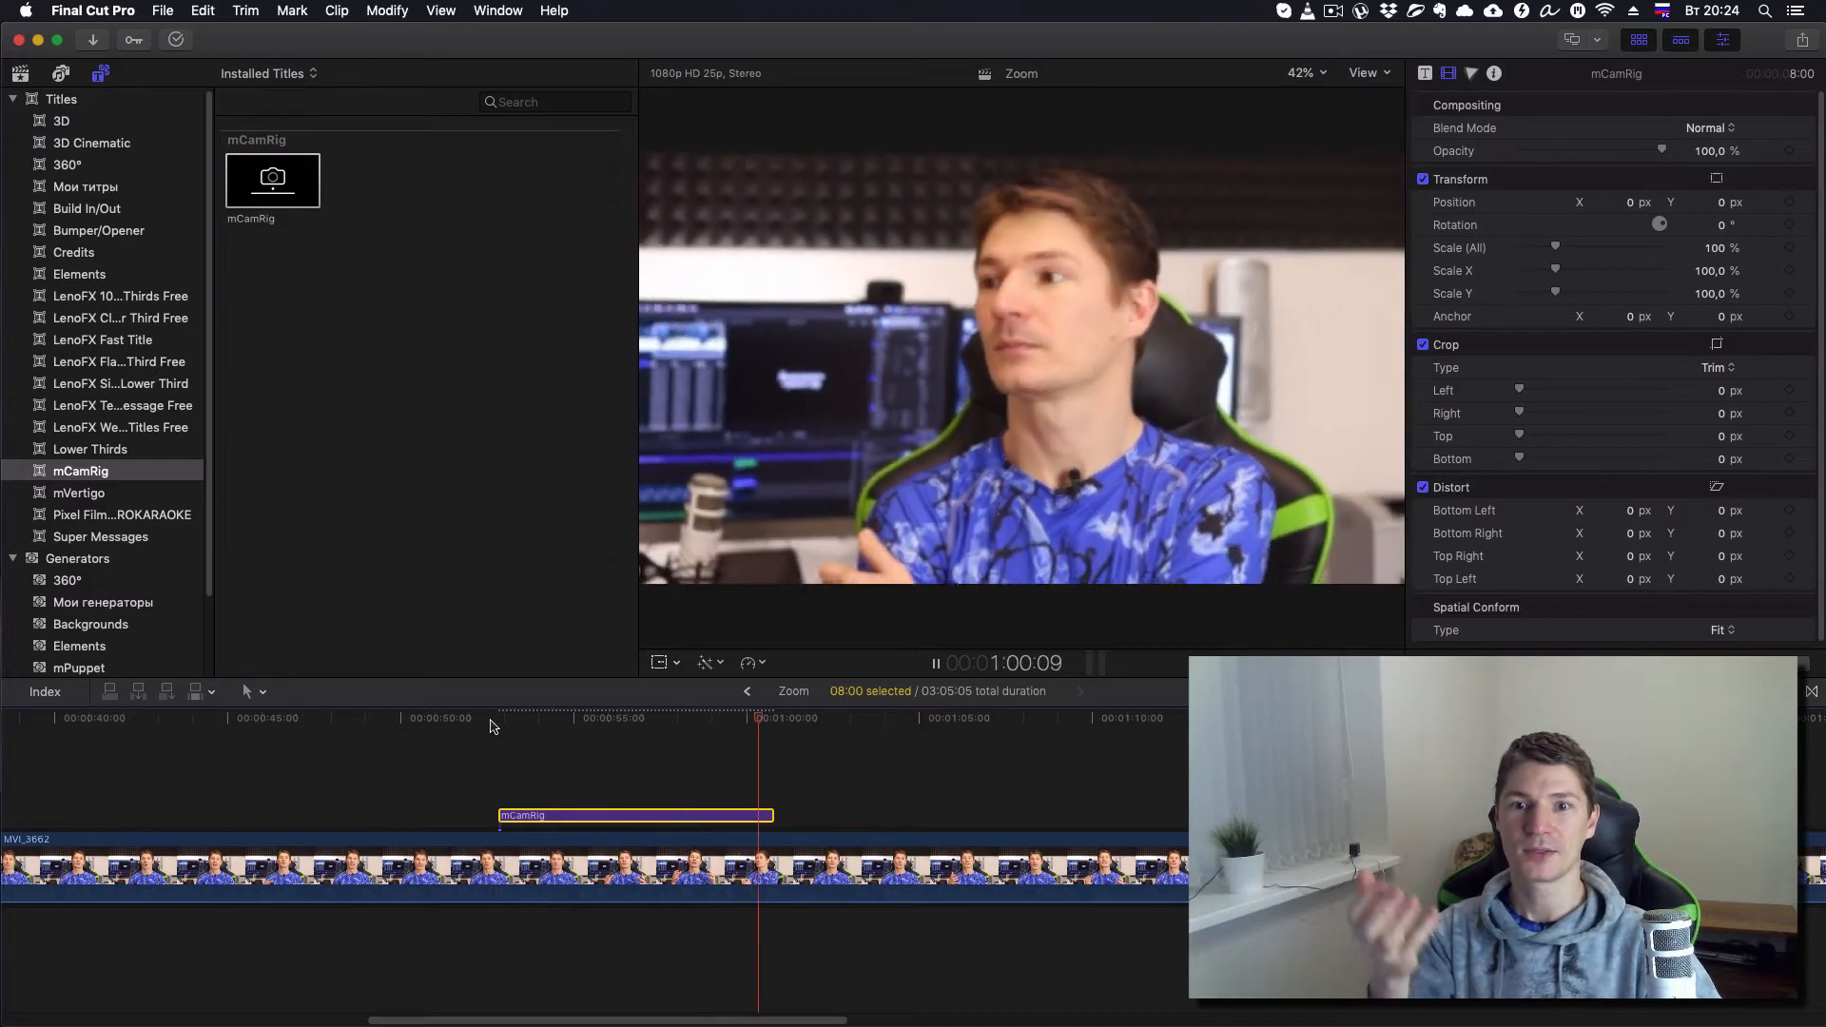
key(space)
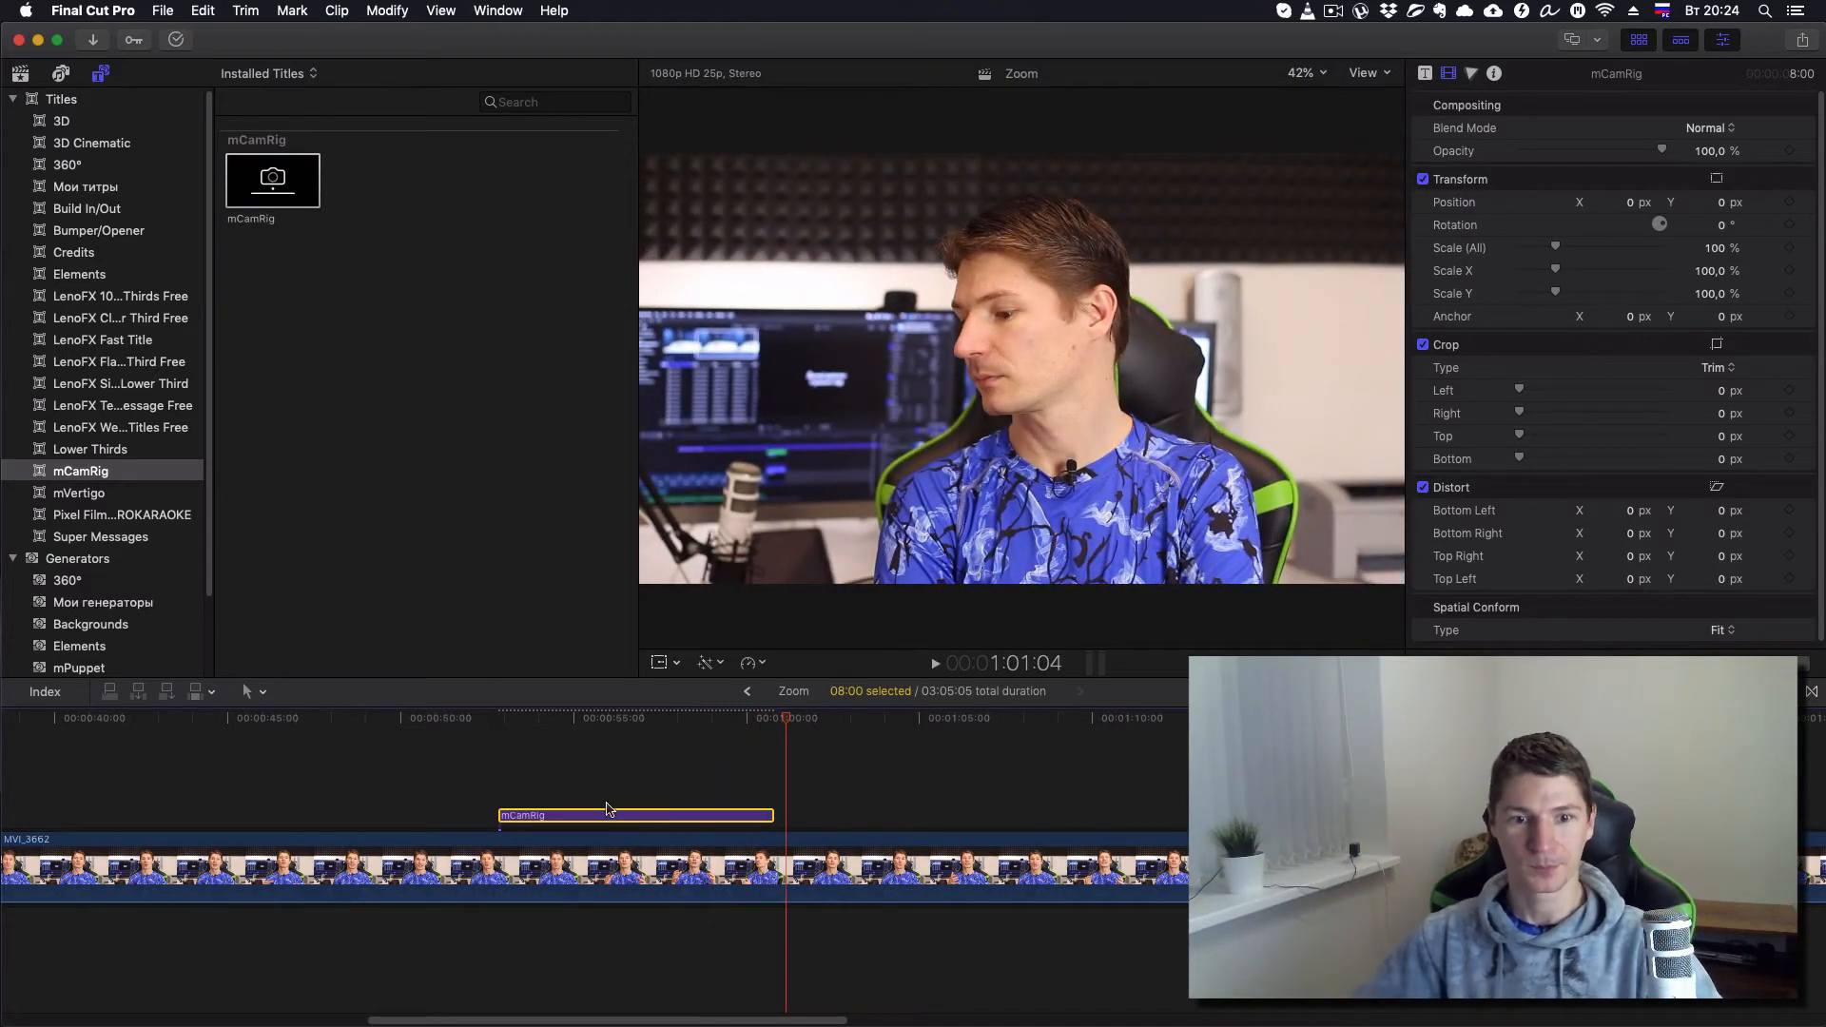
Step: Move the mCamRig title earlier to start at 48:10 and shift its camera position control onto the speaker's face
drag(597, 816, 437, 816)
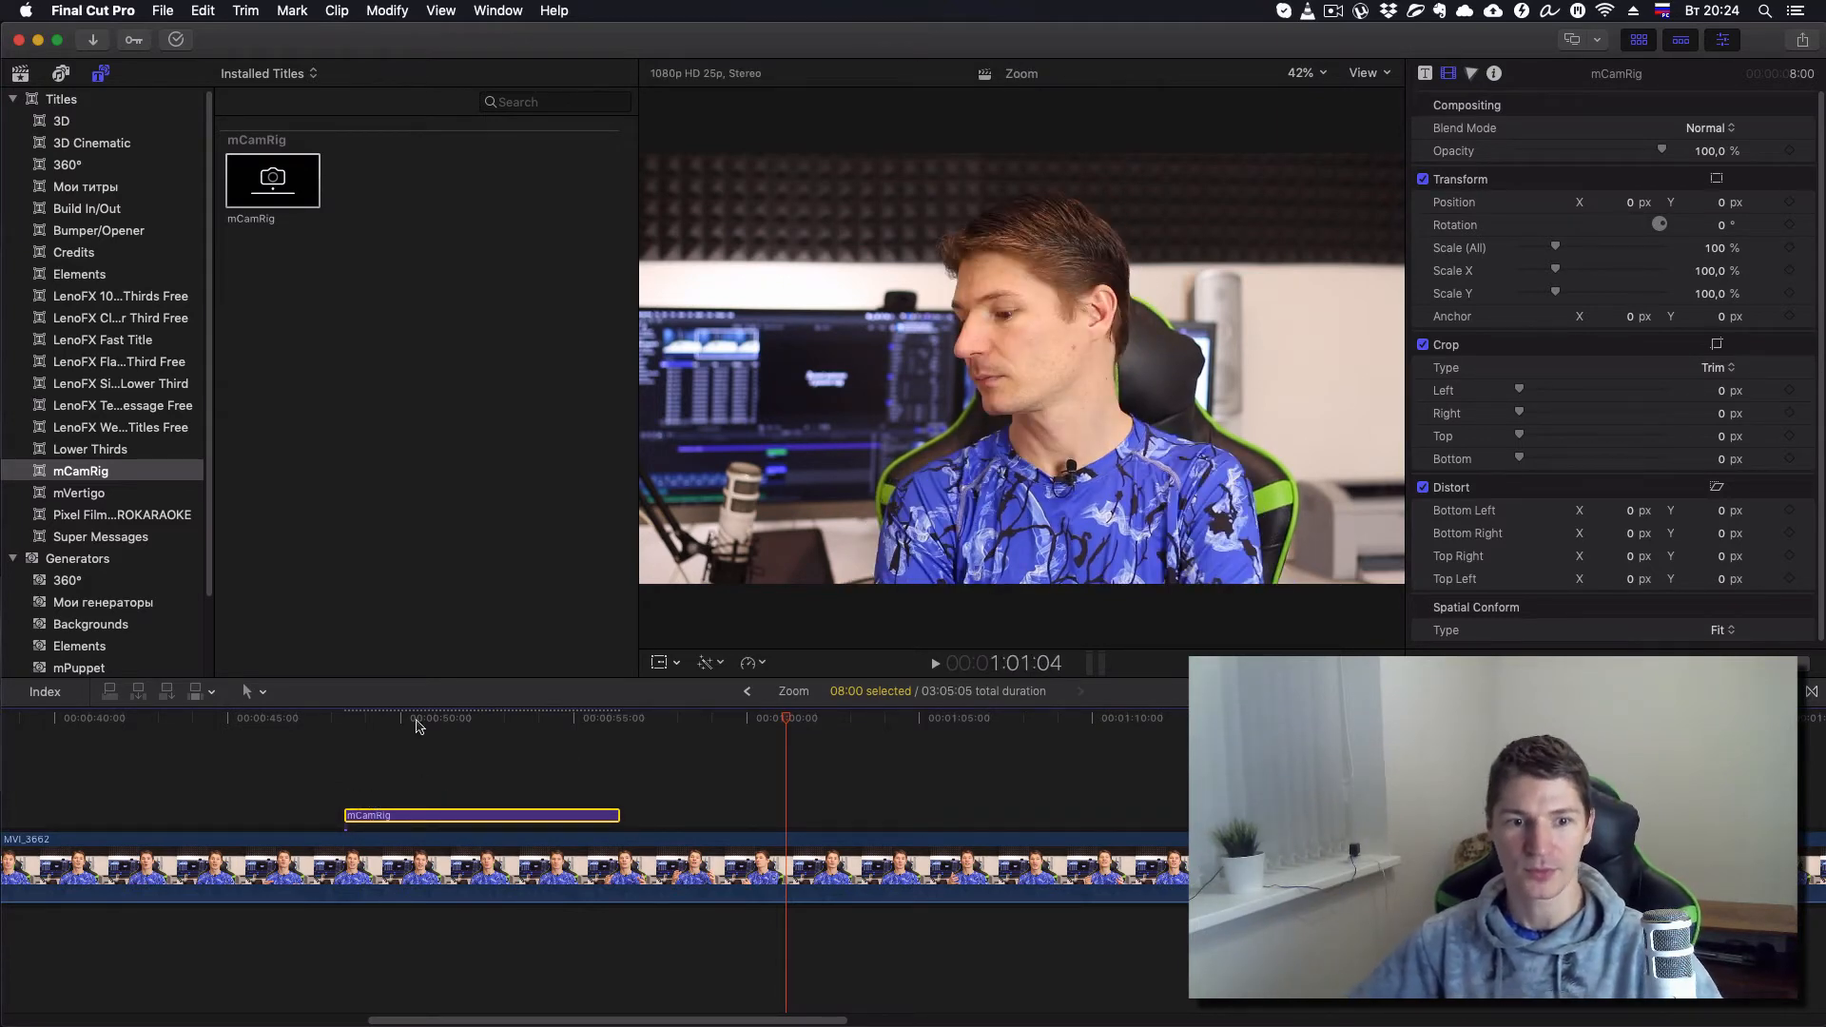
drag(417, 723, 445, 723)
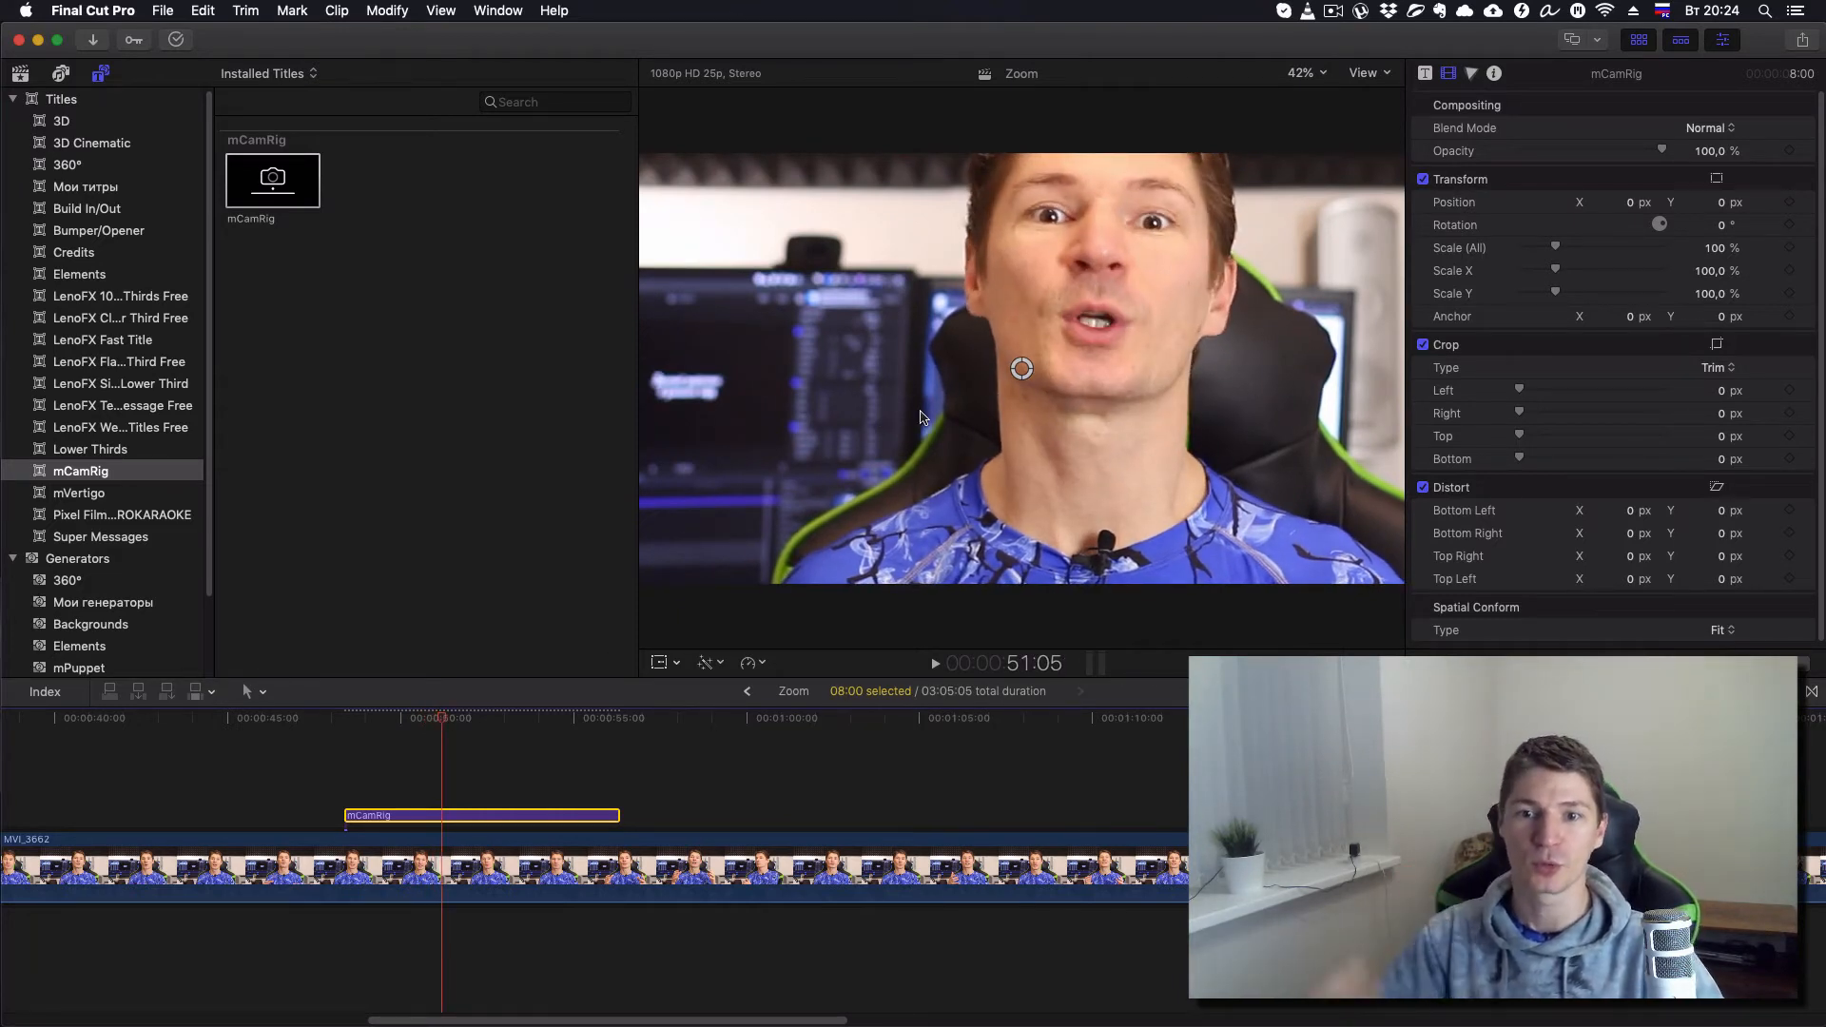
drag(1021, 369, 1051, 331)
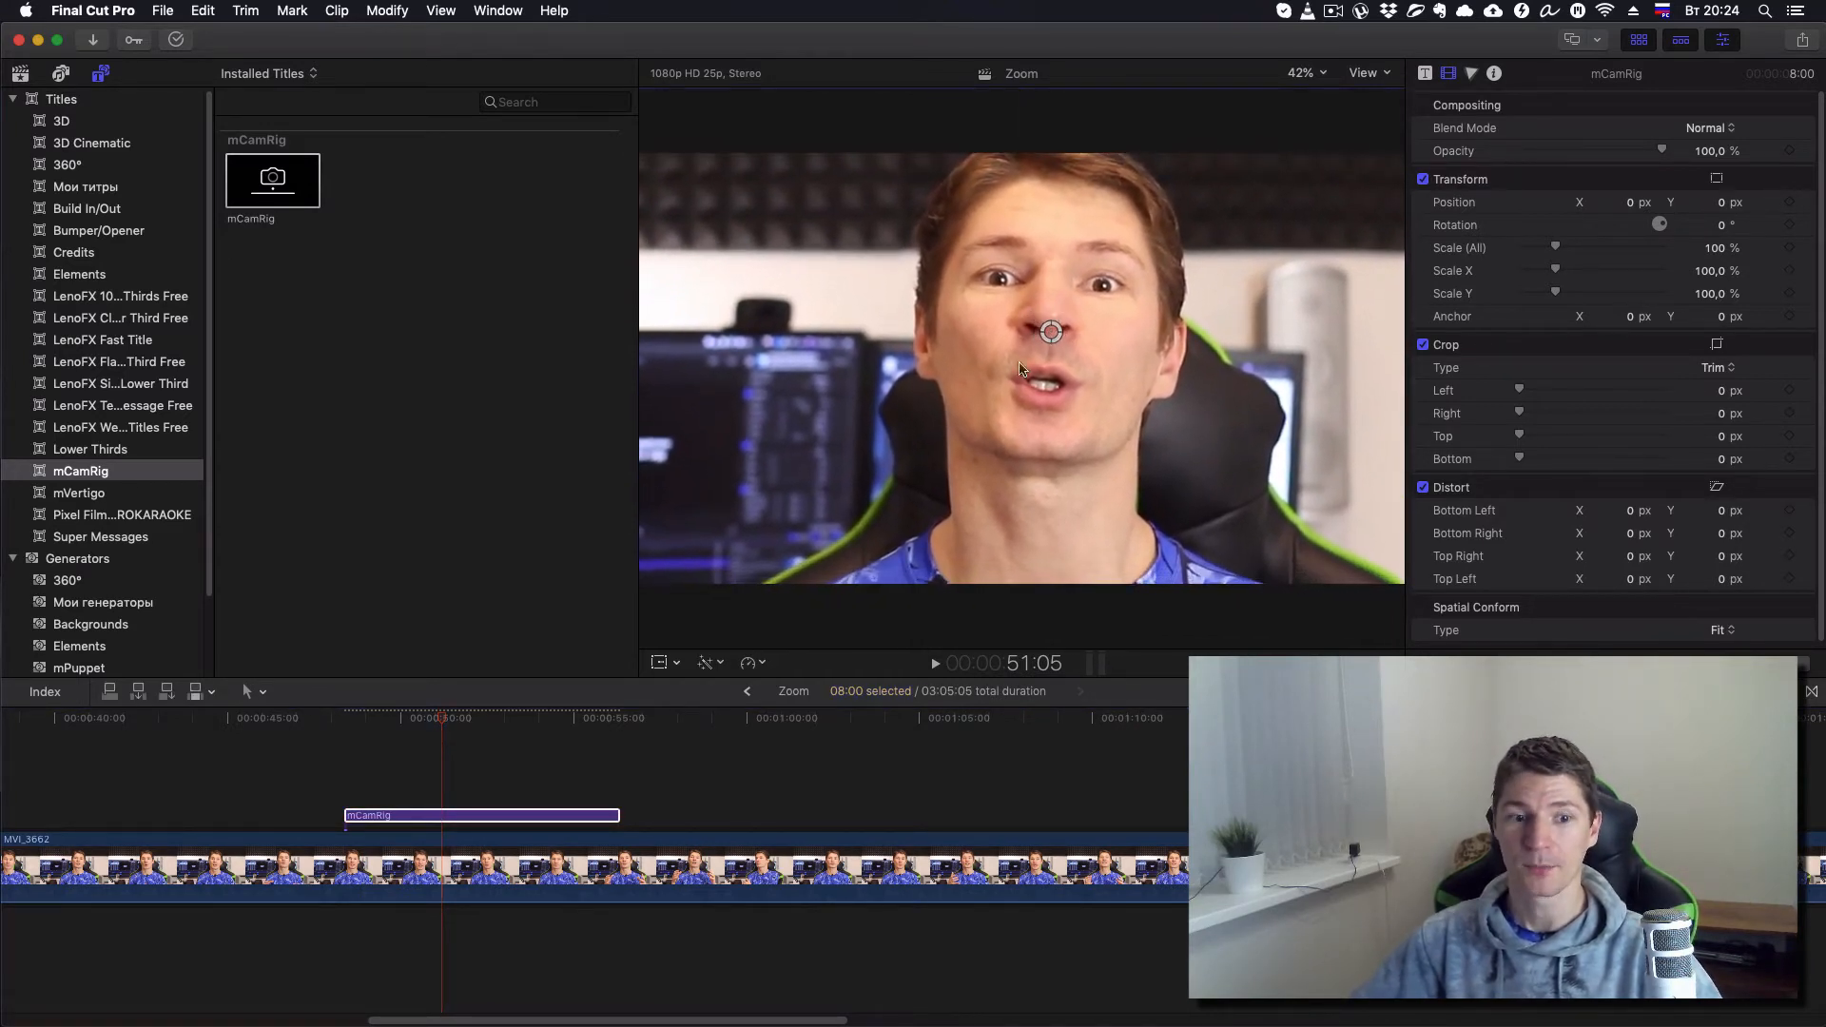
Step: Play back the start of the mCamRig title several times to check the zoom-in animation
click(348, 721)
key(space)
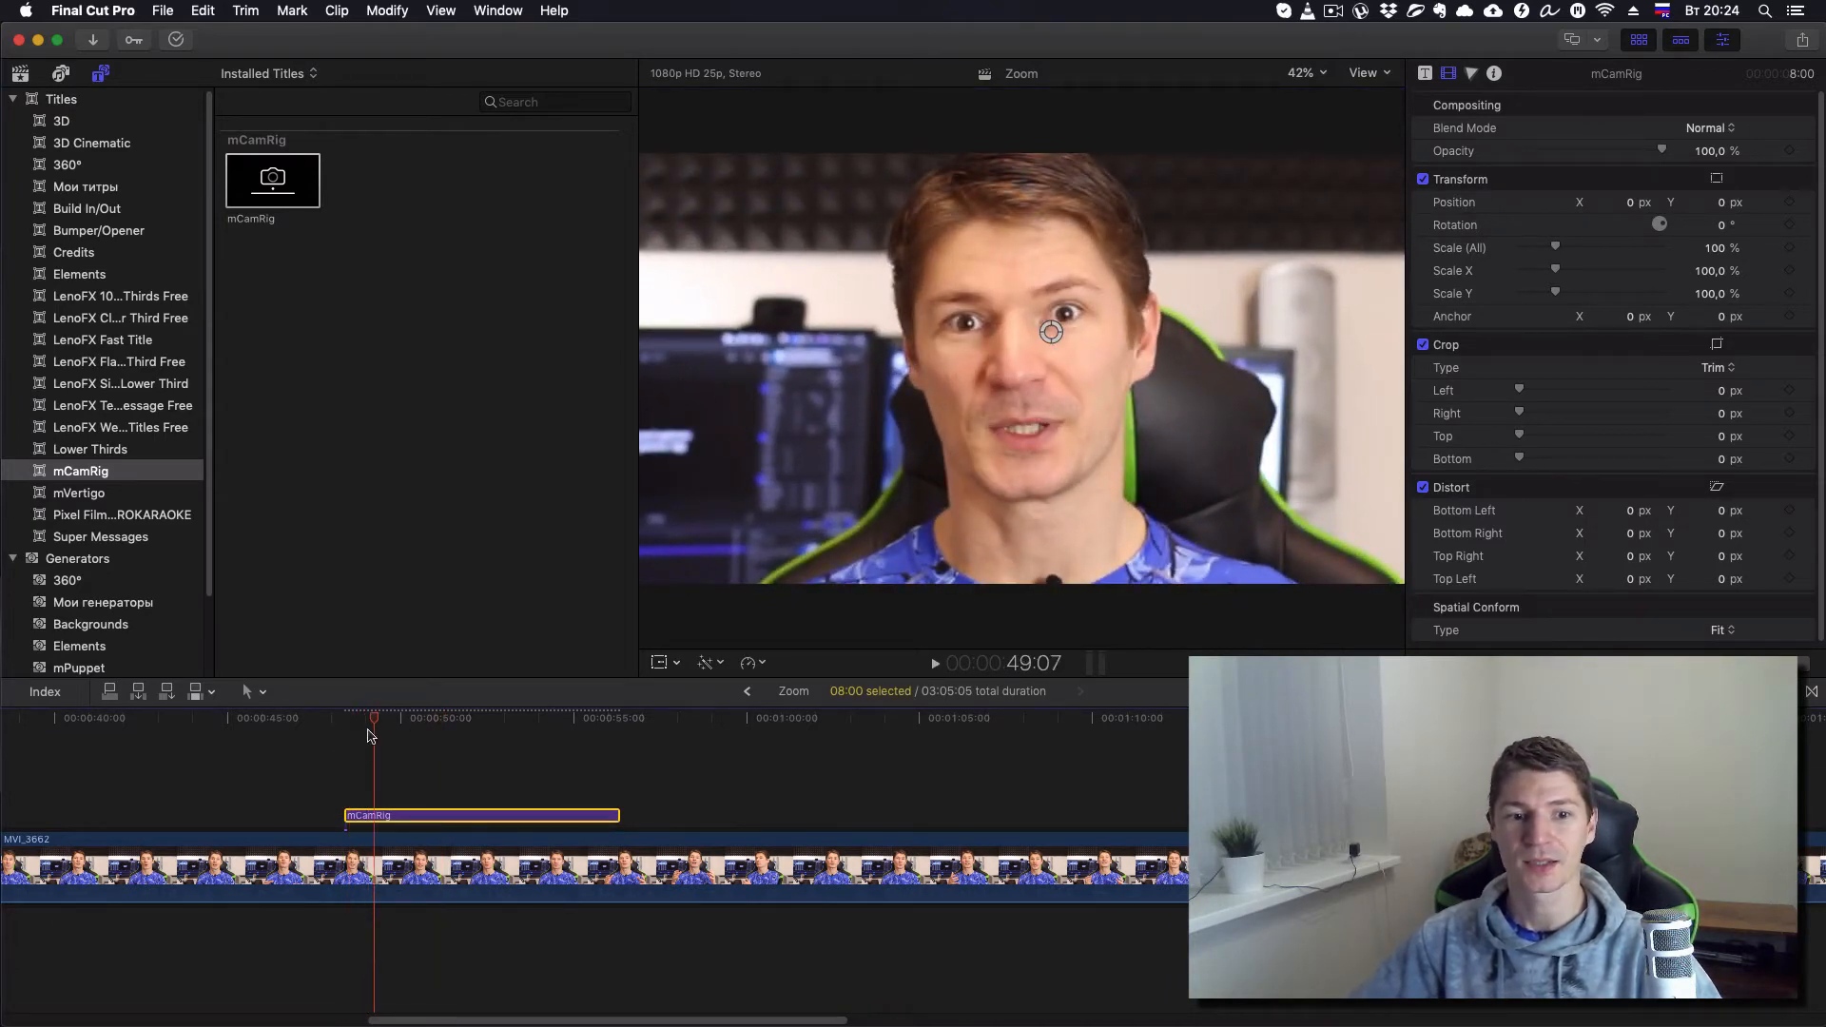
mouse_move(373, 727)
mouse_down()
mouse_move(346, 727)
mouse_move(400, 727)
mouse_up()
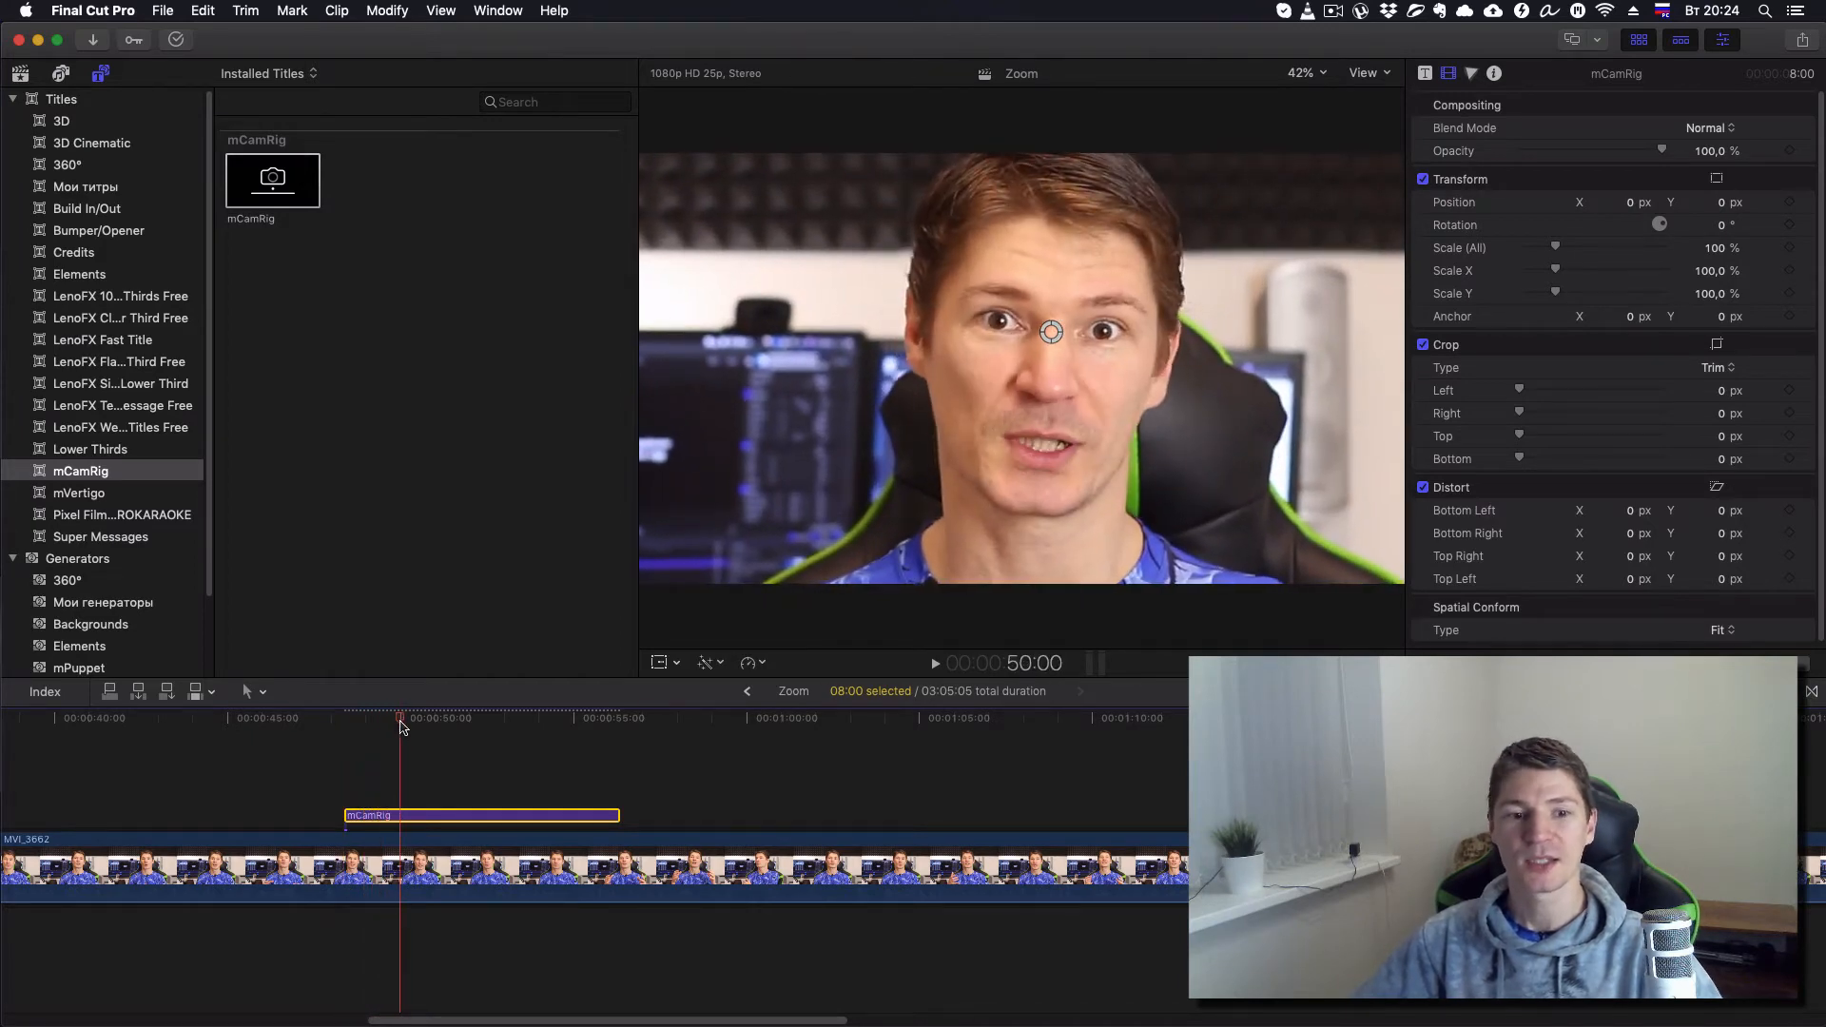
click(344, 720)
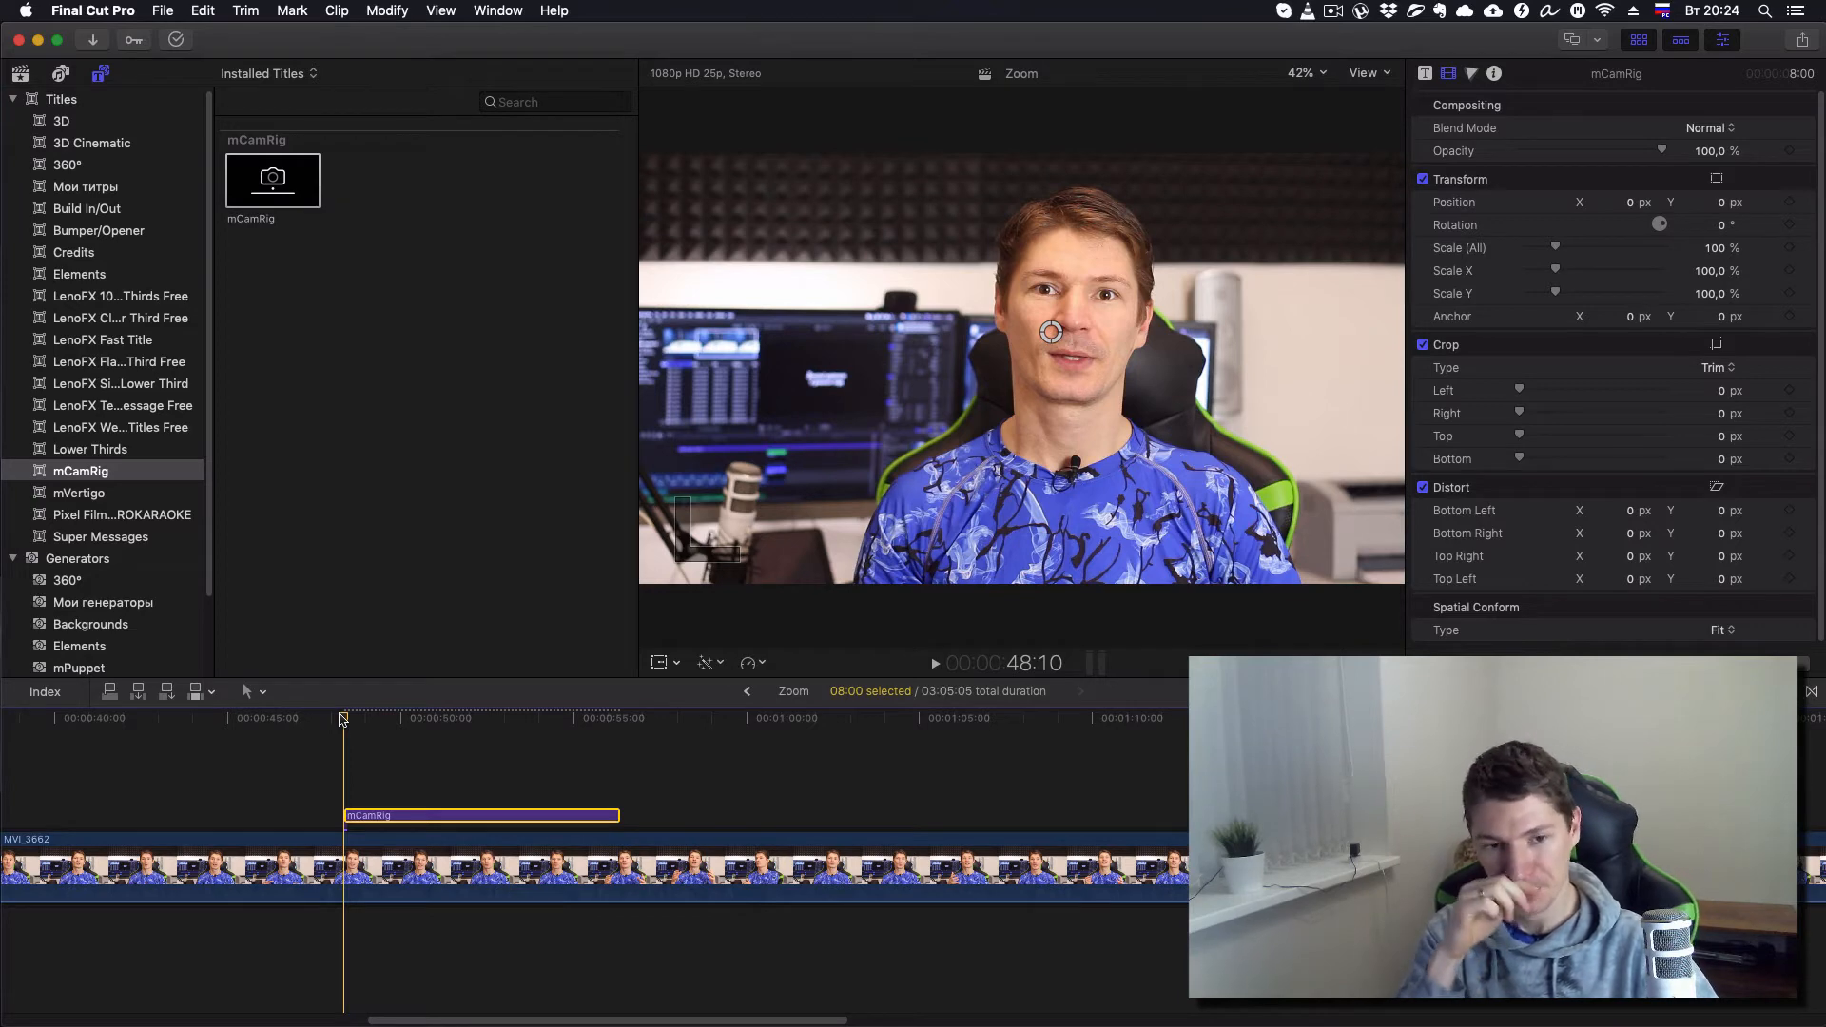
key(space)
key(space)
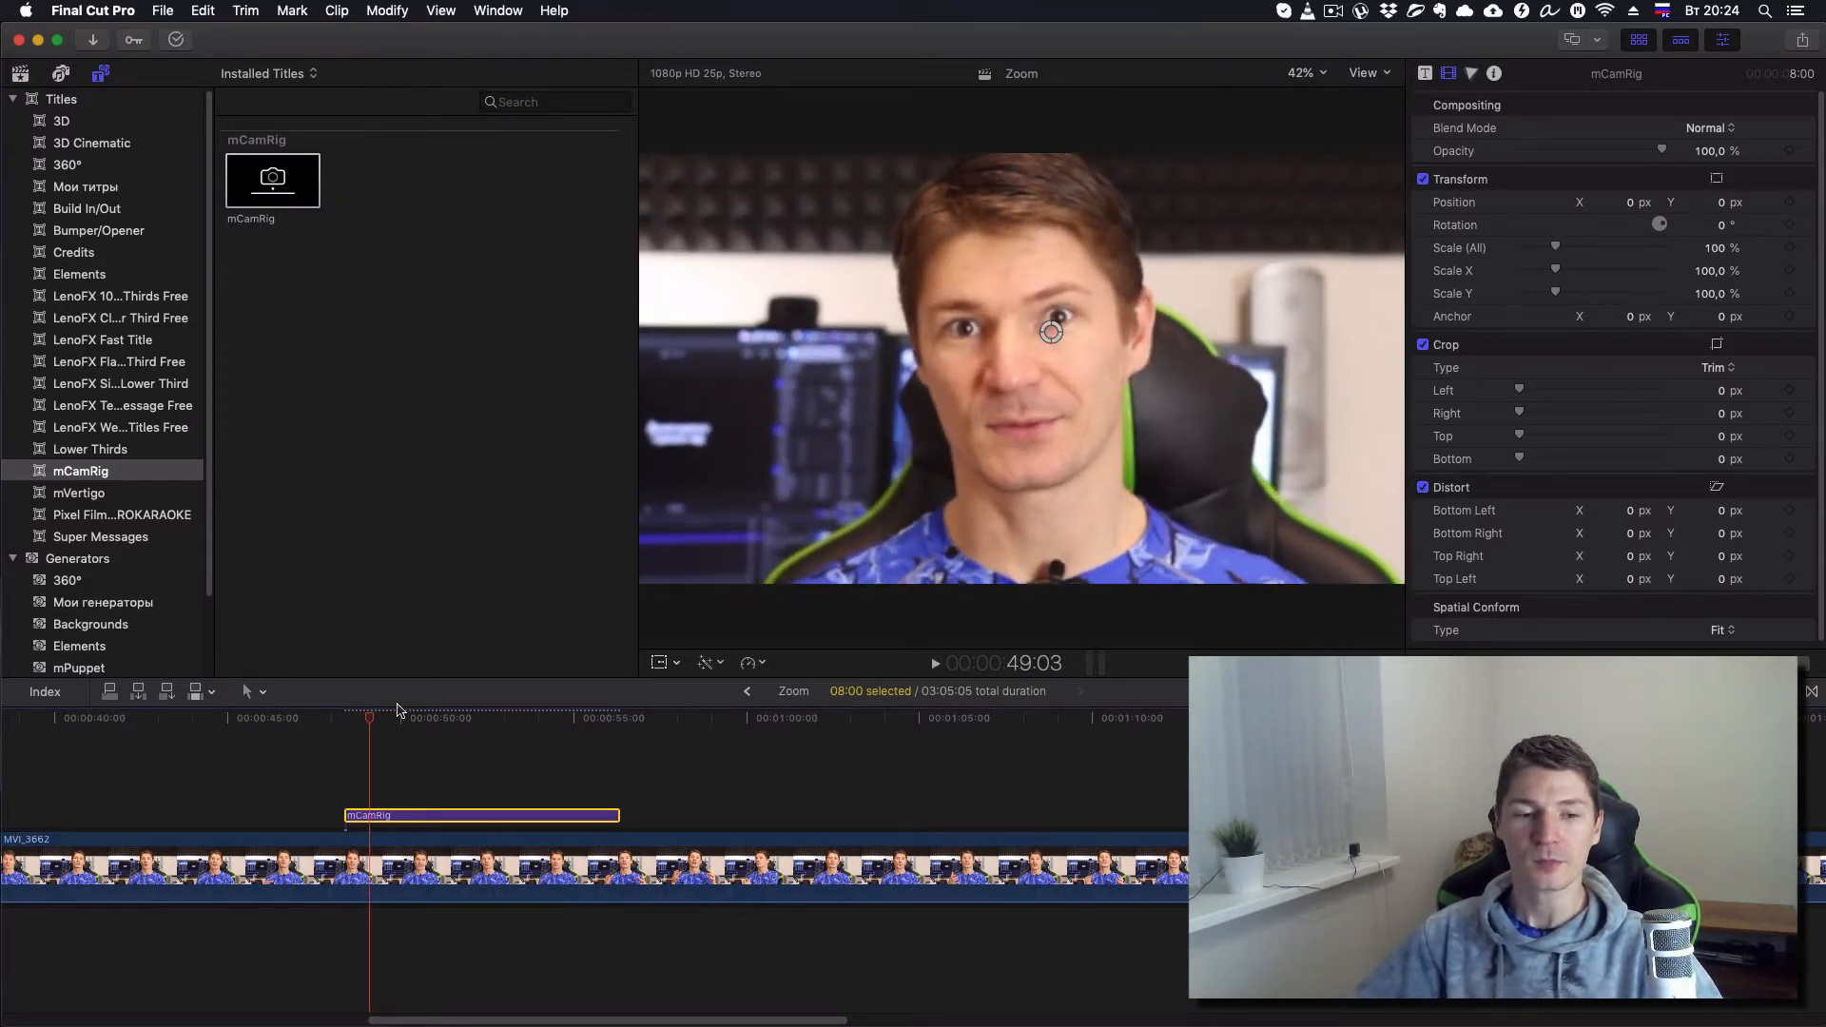
click(330, 721)
key(space)
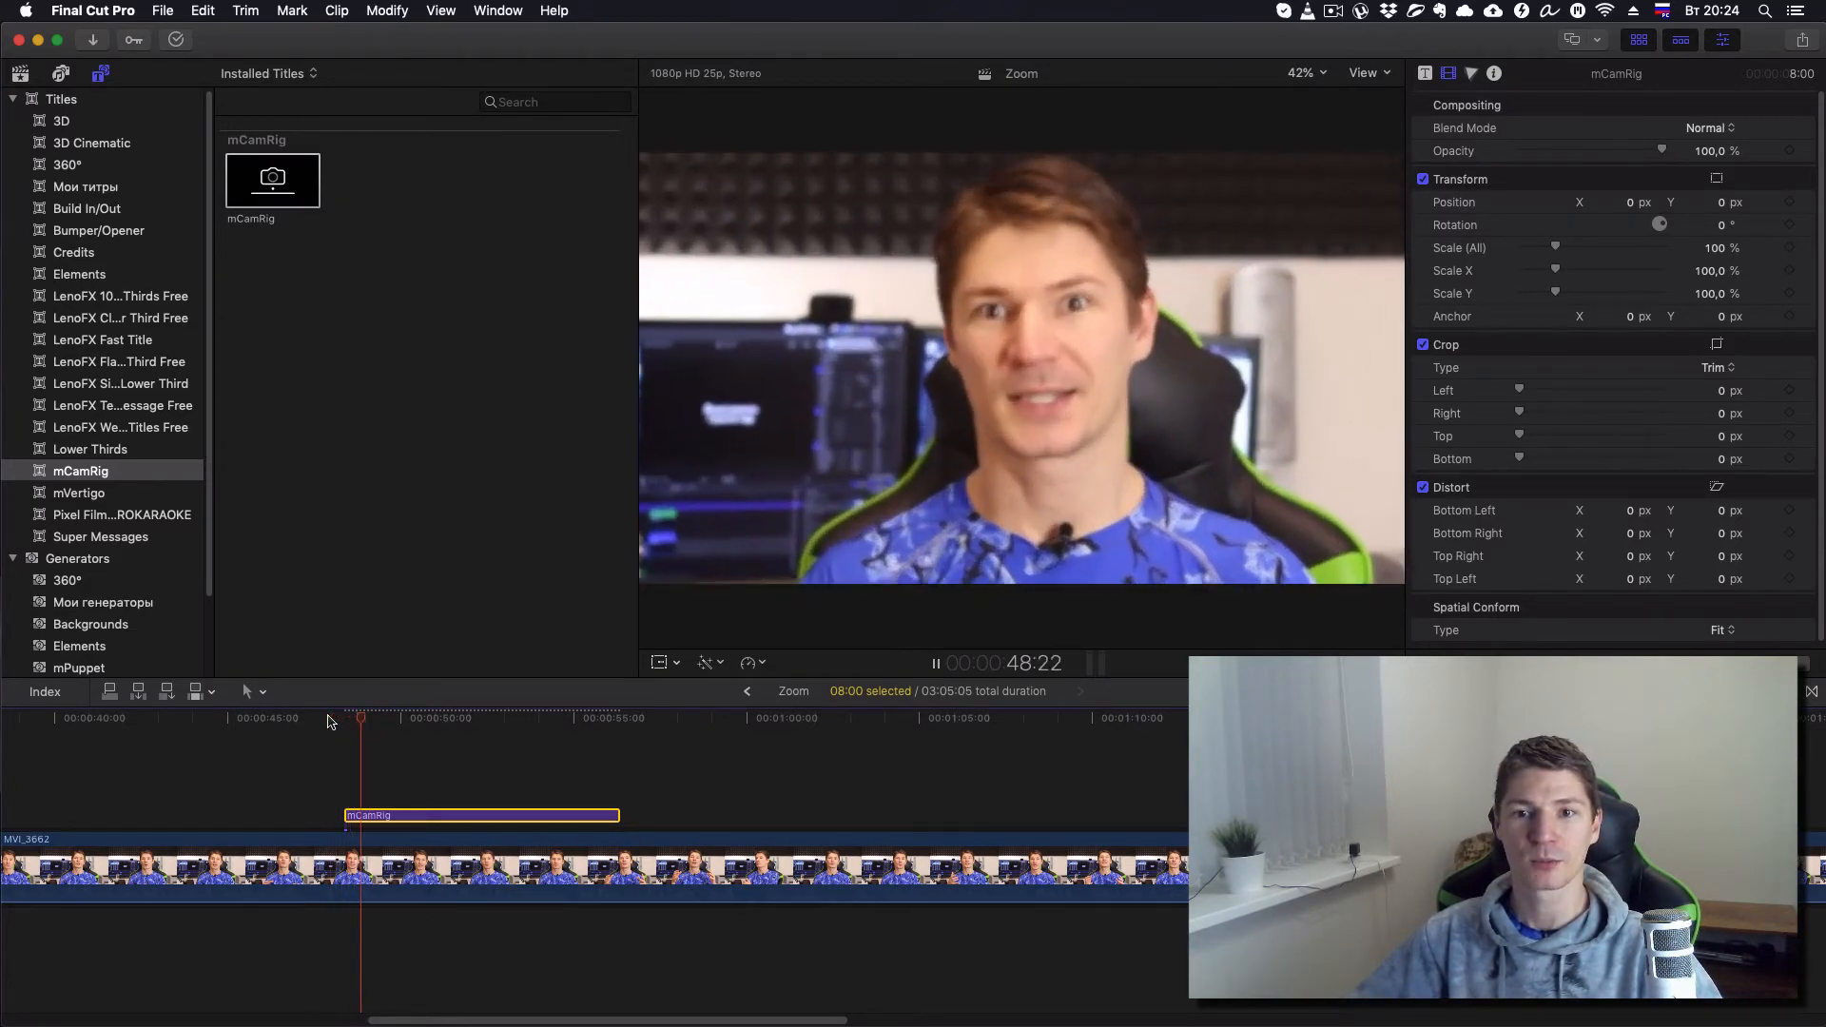
key(space)
click(341, 719)
key(space)
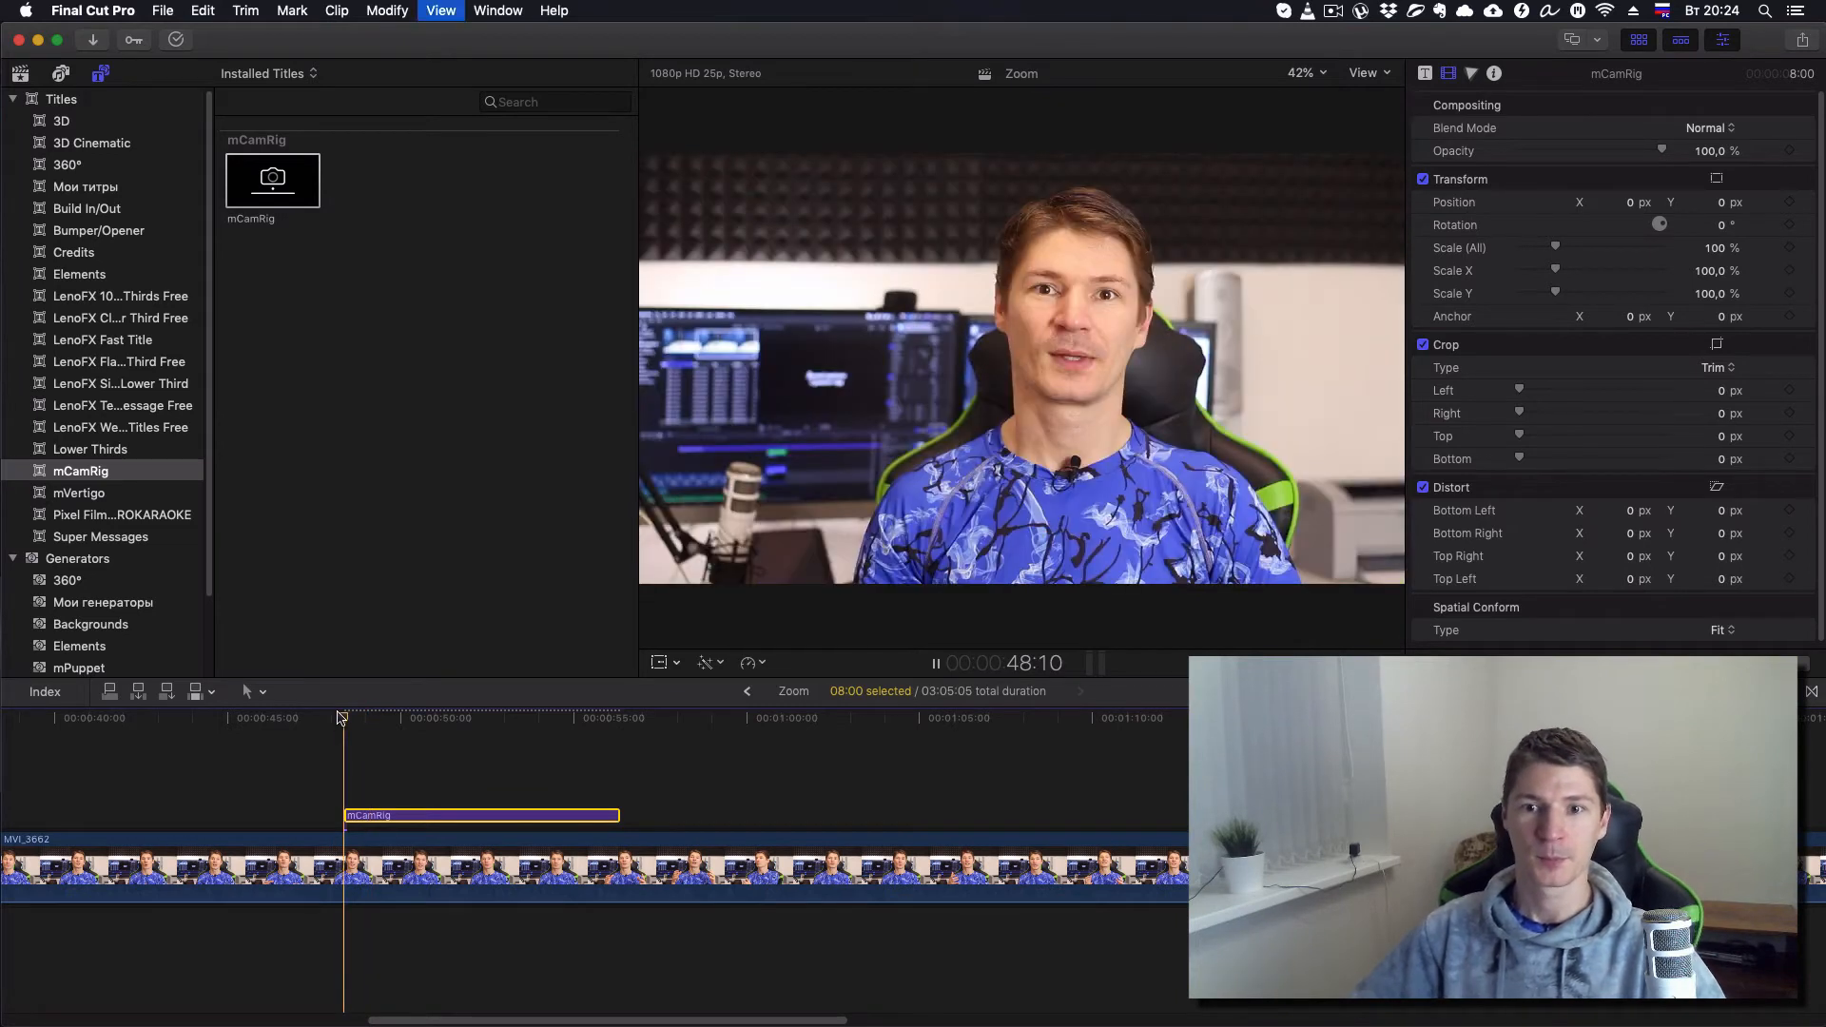
key(space)
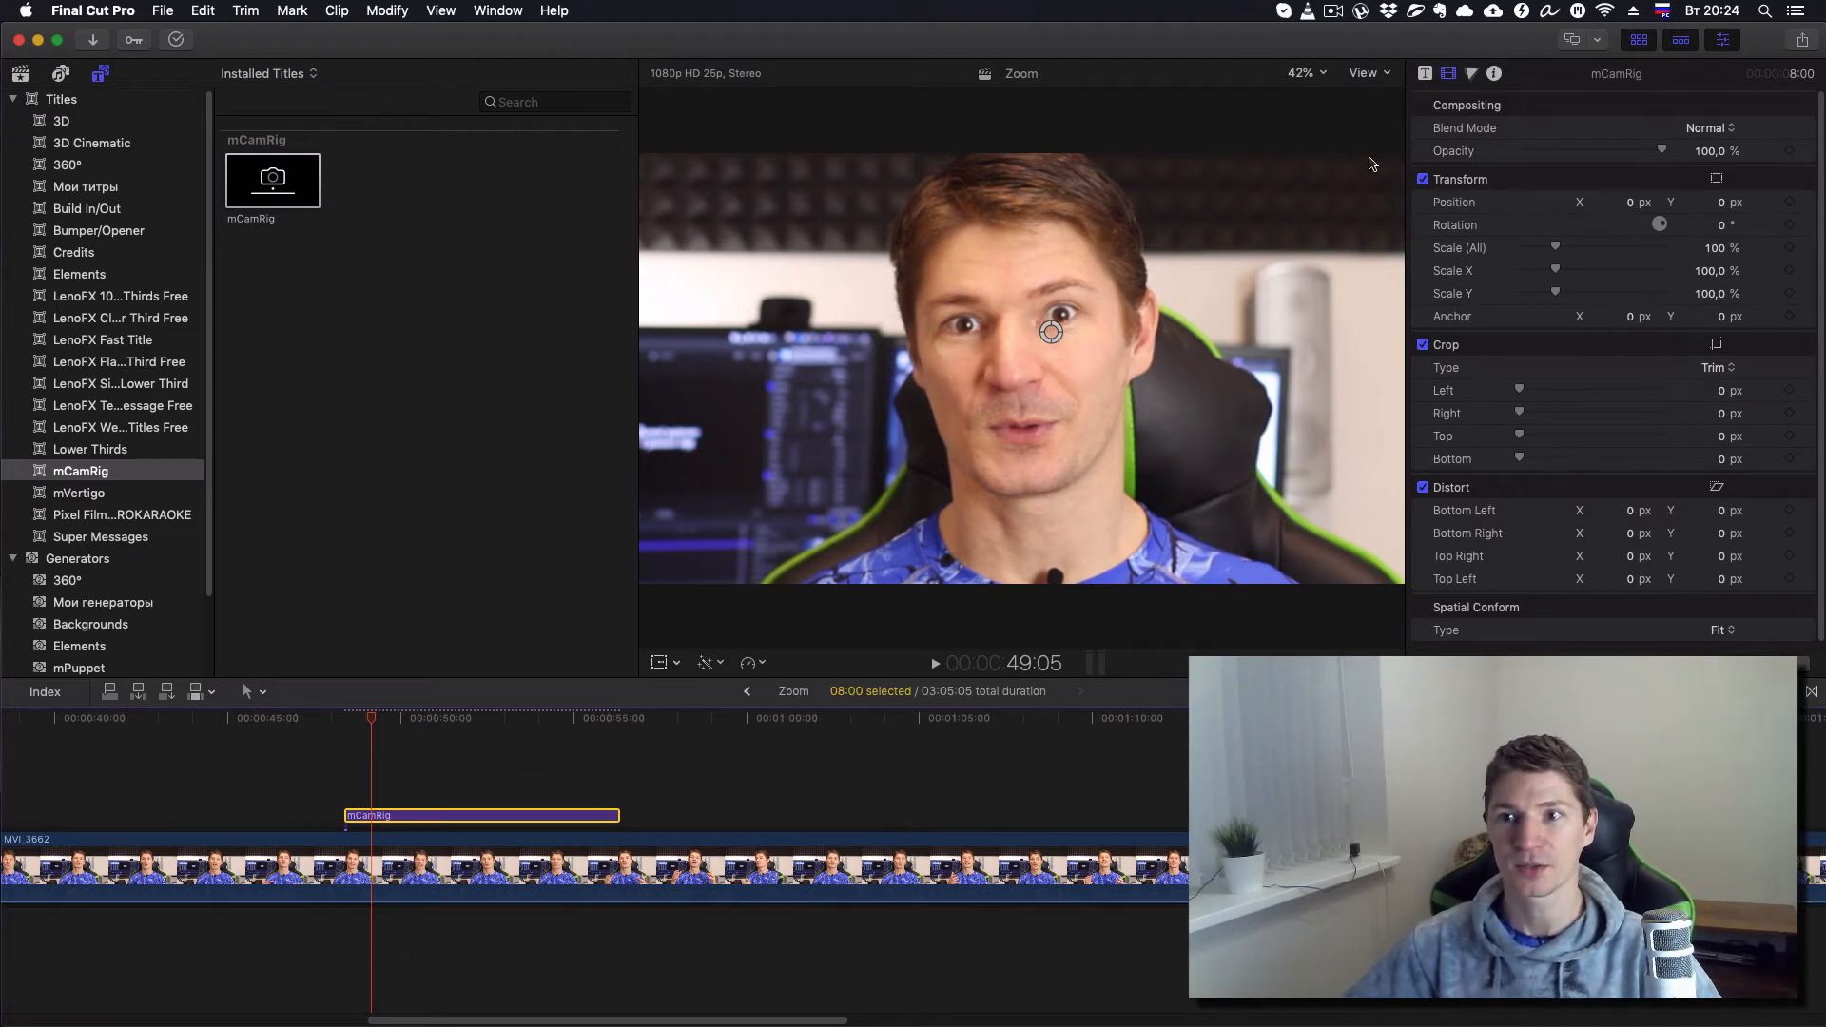
Step: Examine the published parameters of the mCamRig title, from animation and camera settings to pixellate and mask options
click(1426, 74)
scroll(1571, 286, down, 5)
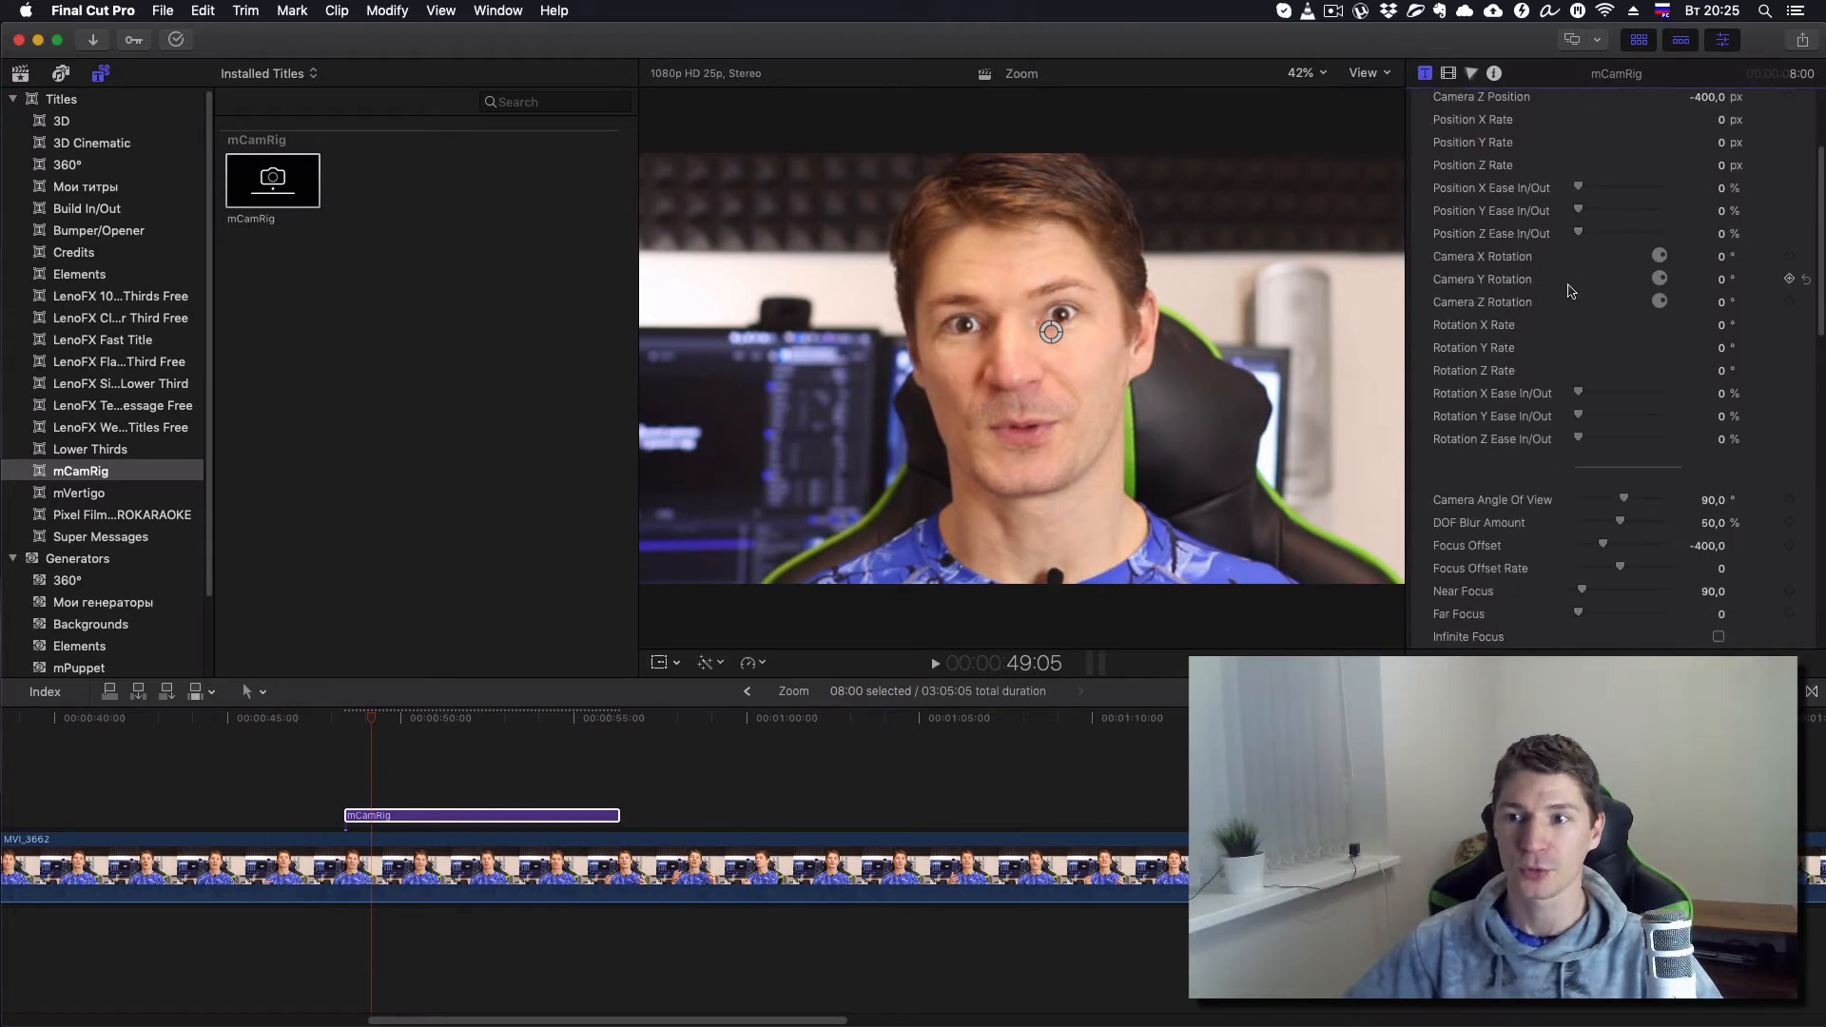
scroll(1571, 290, down, 10)
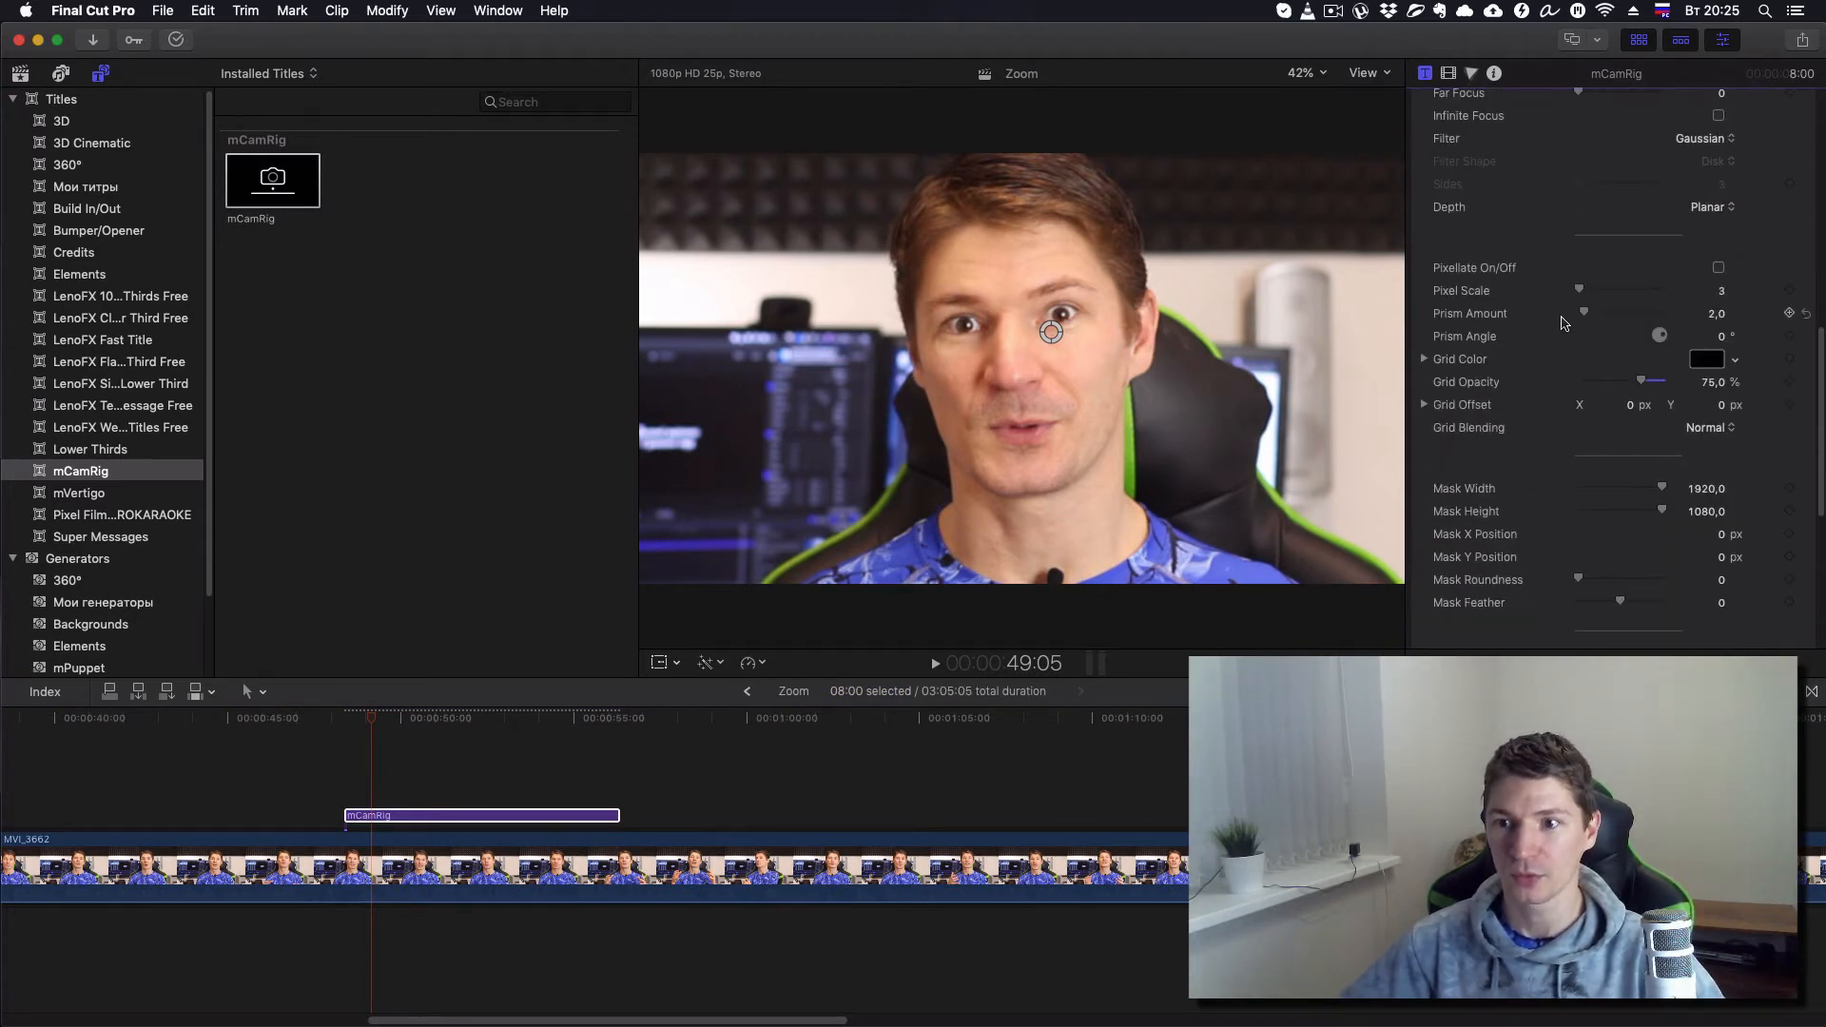
scroll(1565, 329, down, 8)
scroll(1561, 343, up, 10)
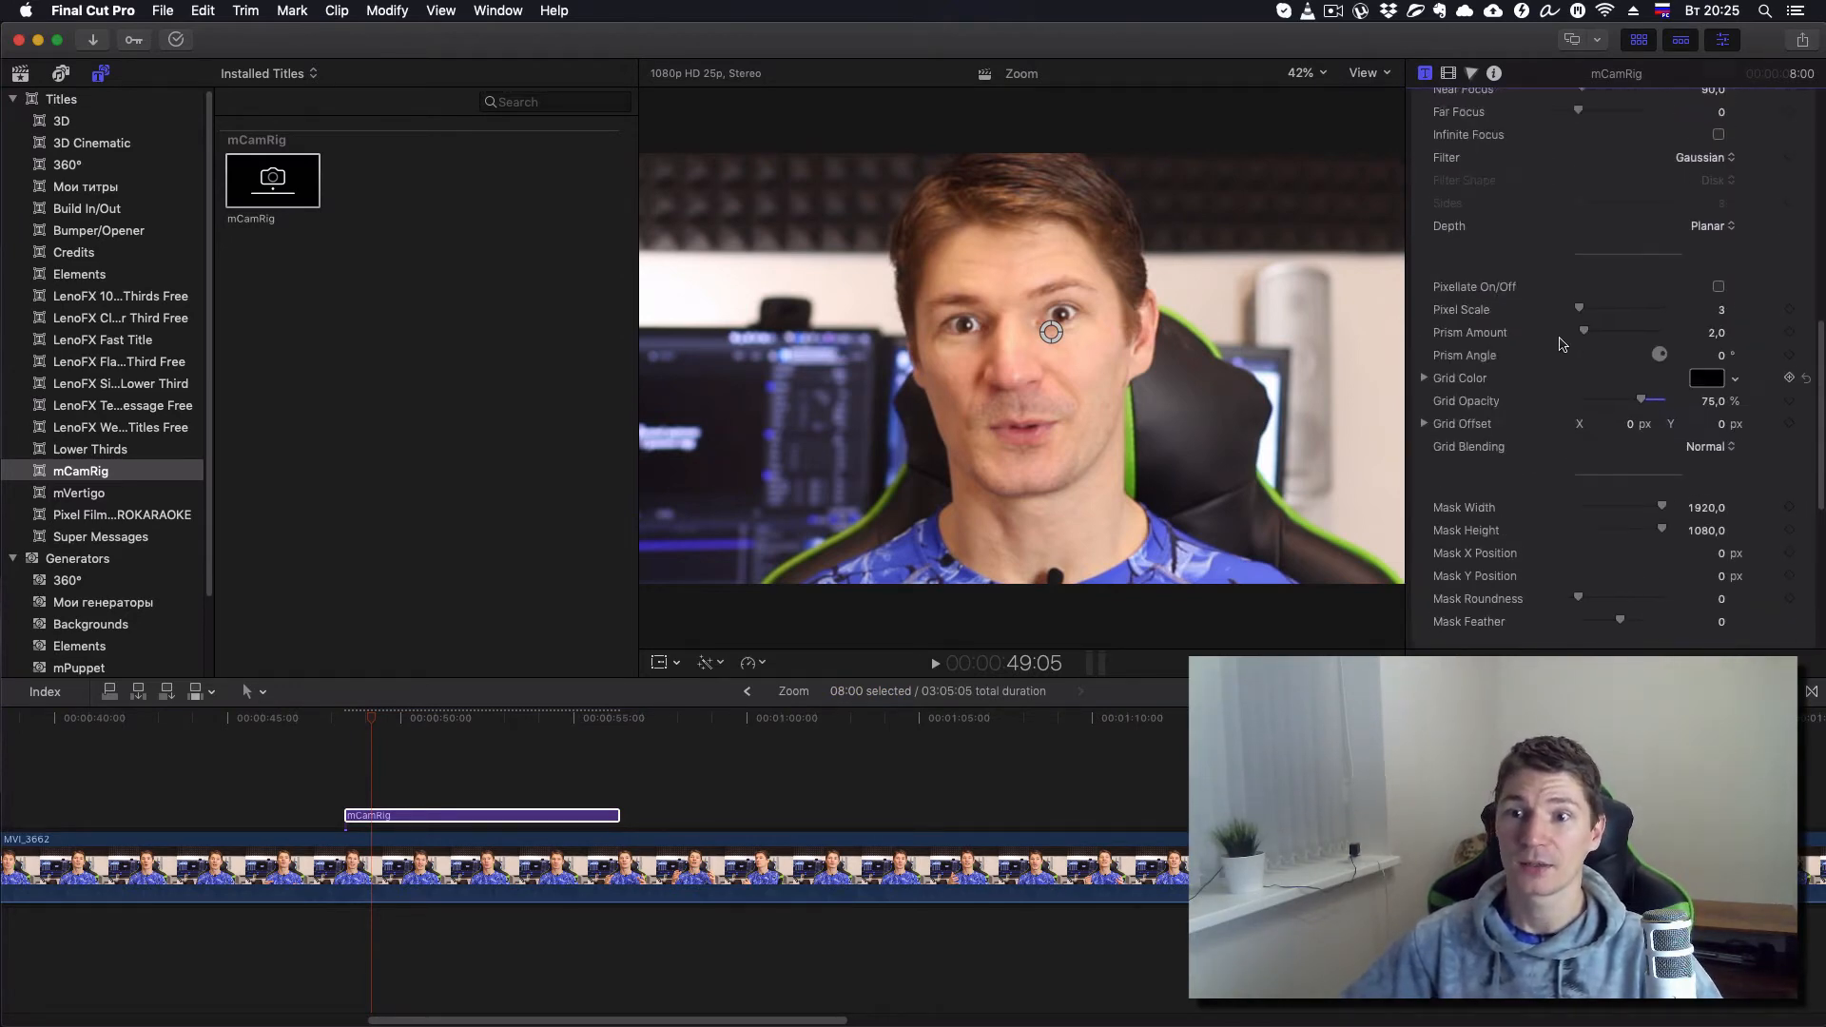
scroll(1561, 343, up, 10)
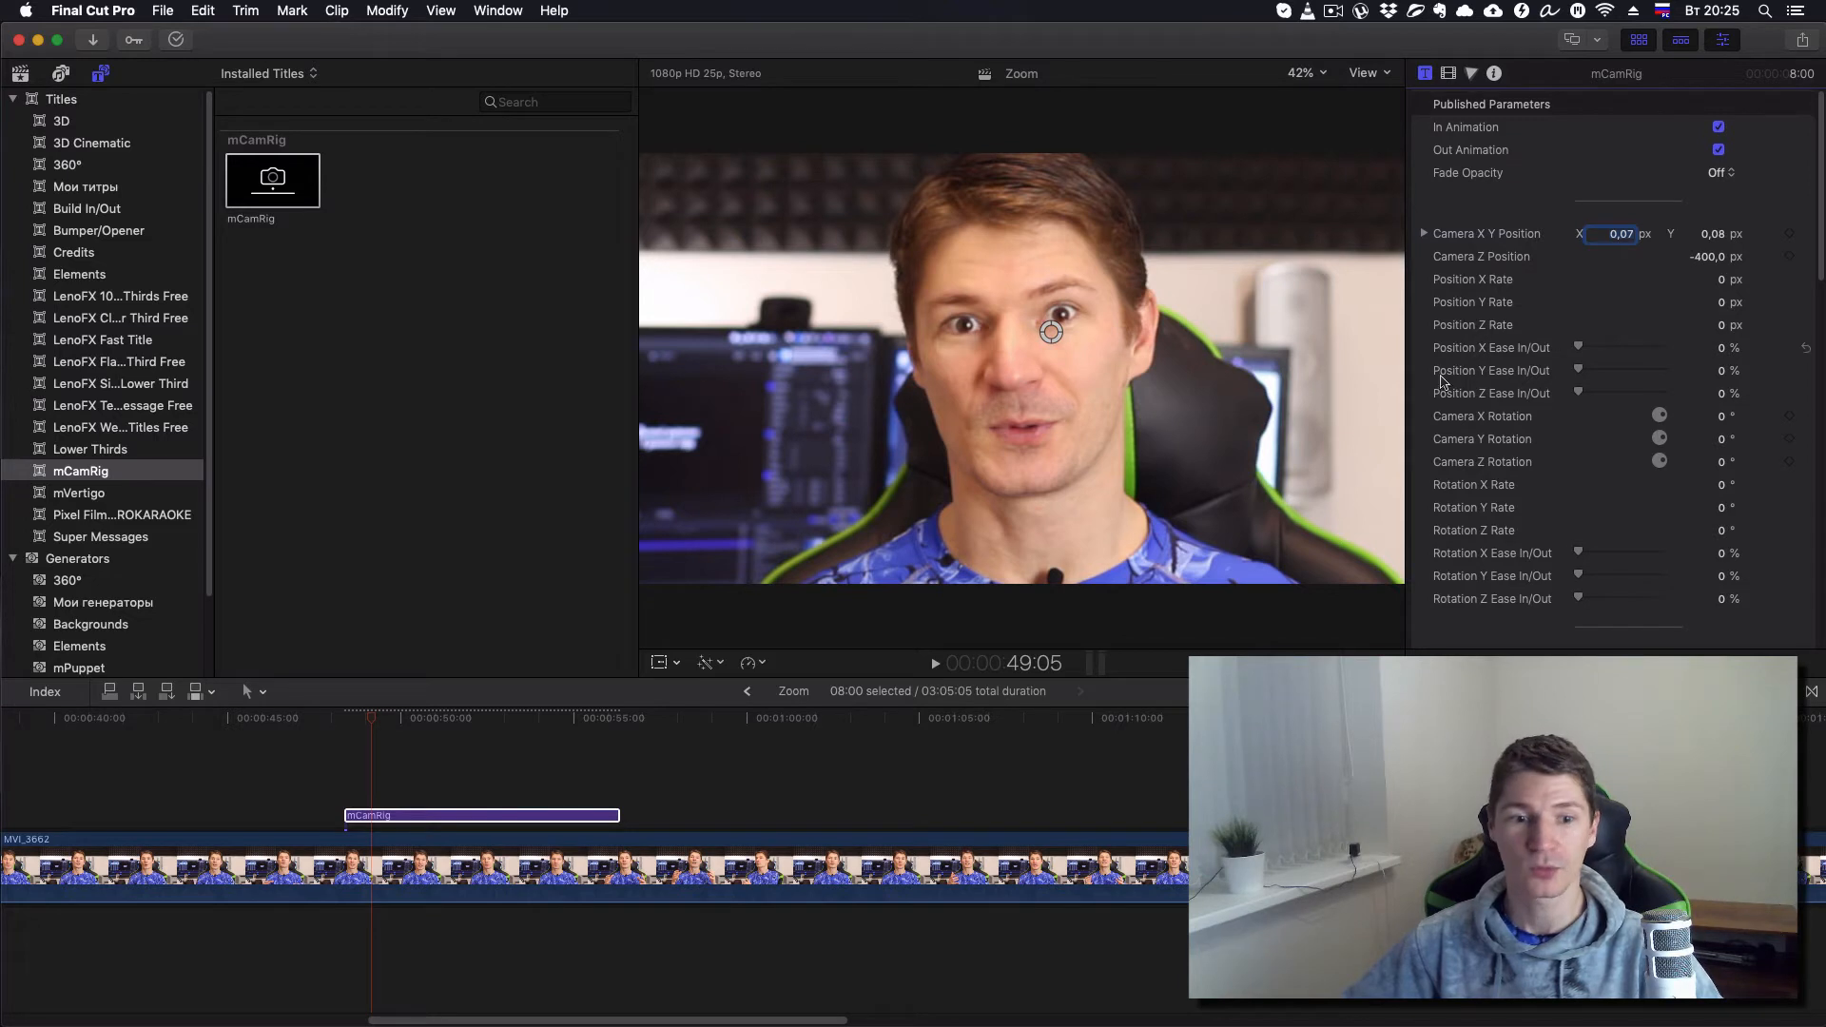
Step: Set the DOF Blur Amount of the mCamRig title to 0 % and play the zoom back
drag(372, 722, 362, 722)
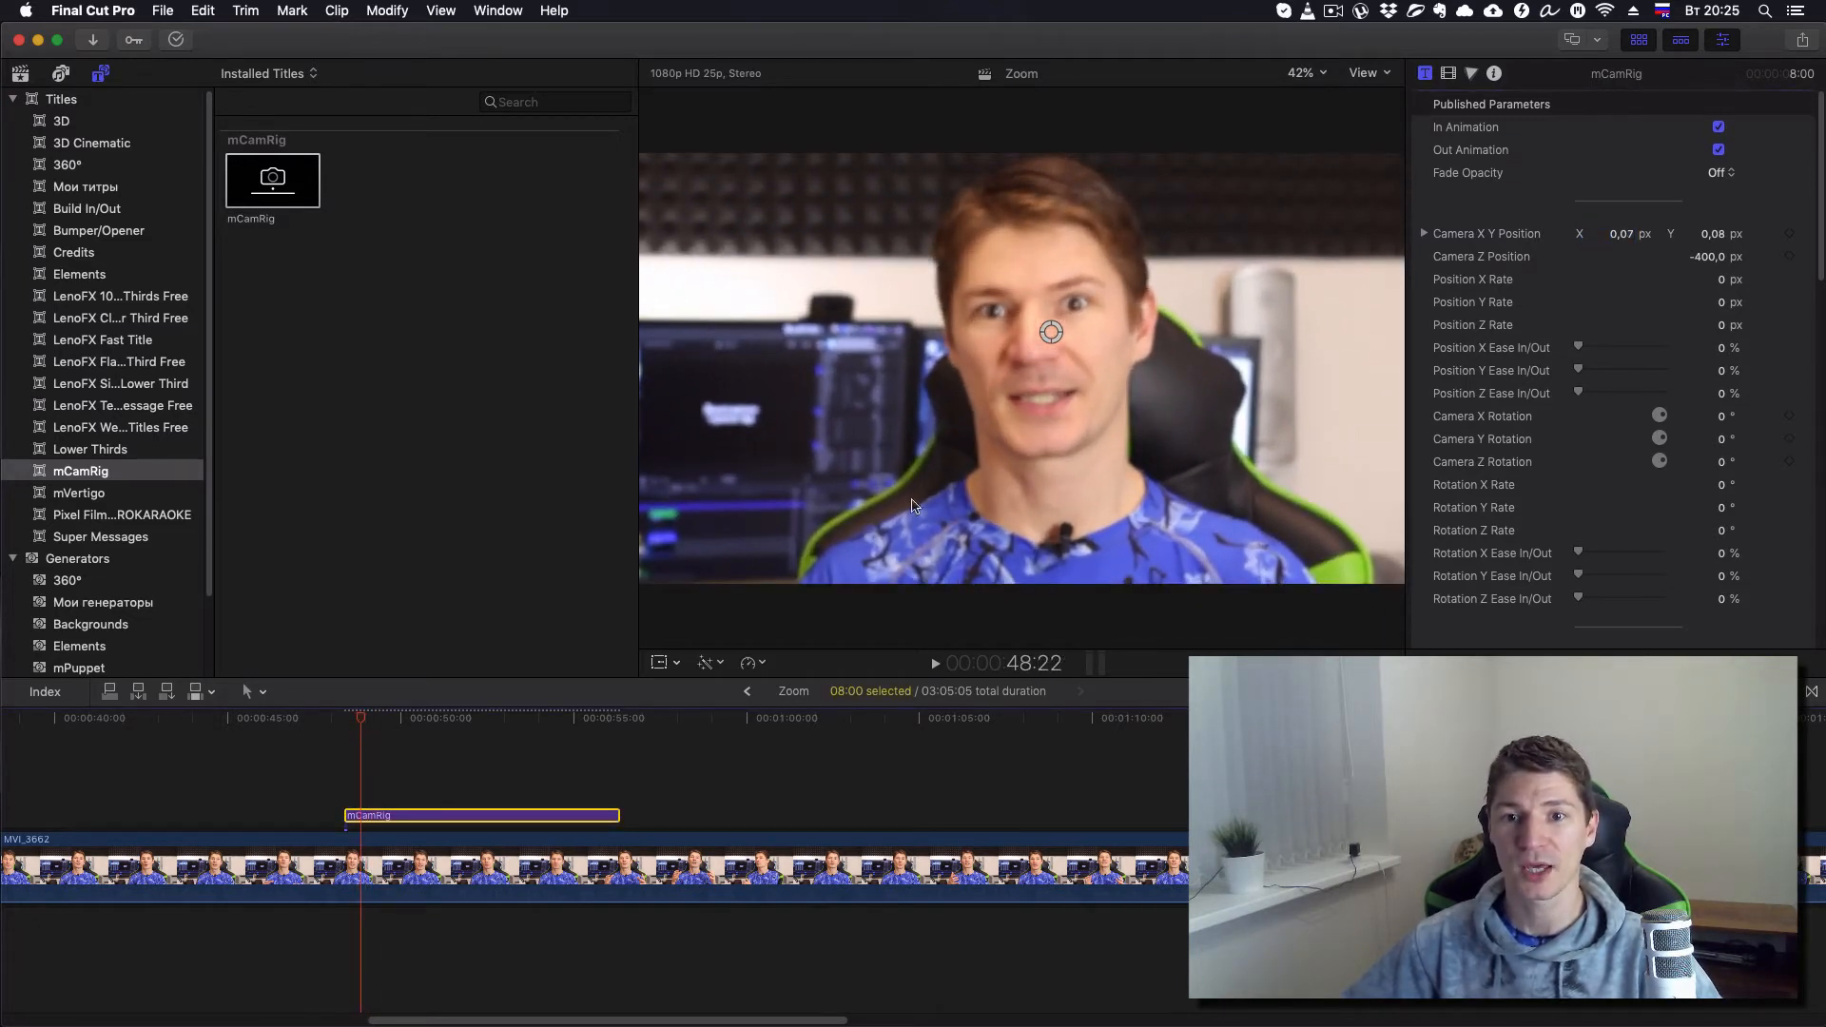
scroll(1579, 397, down, 5)
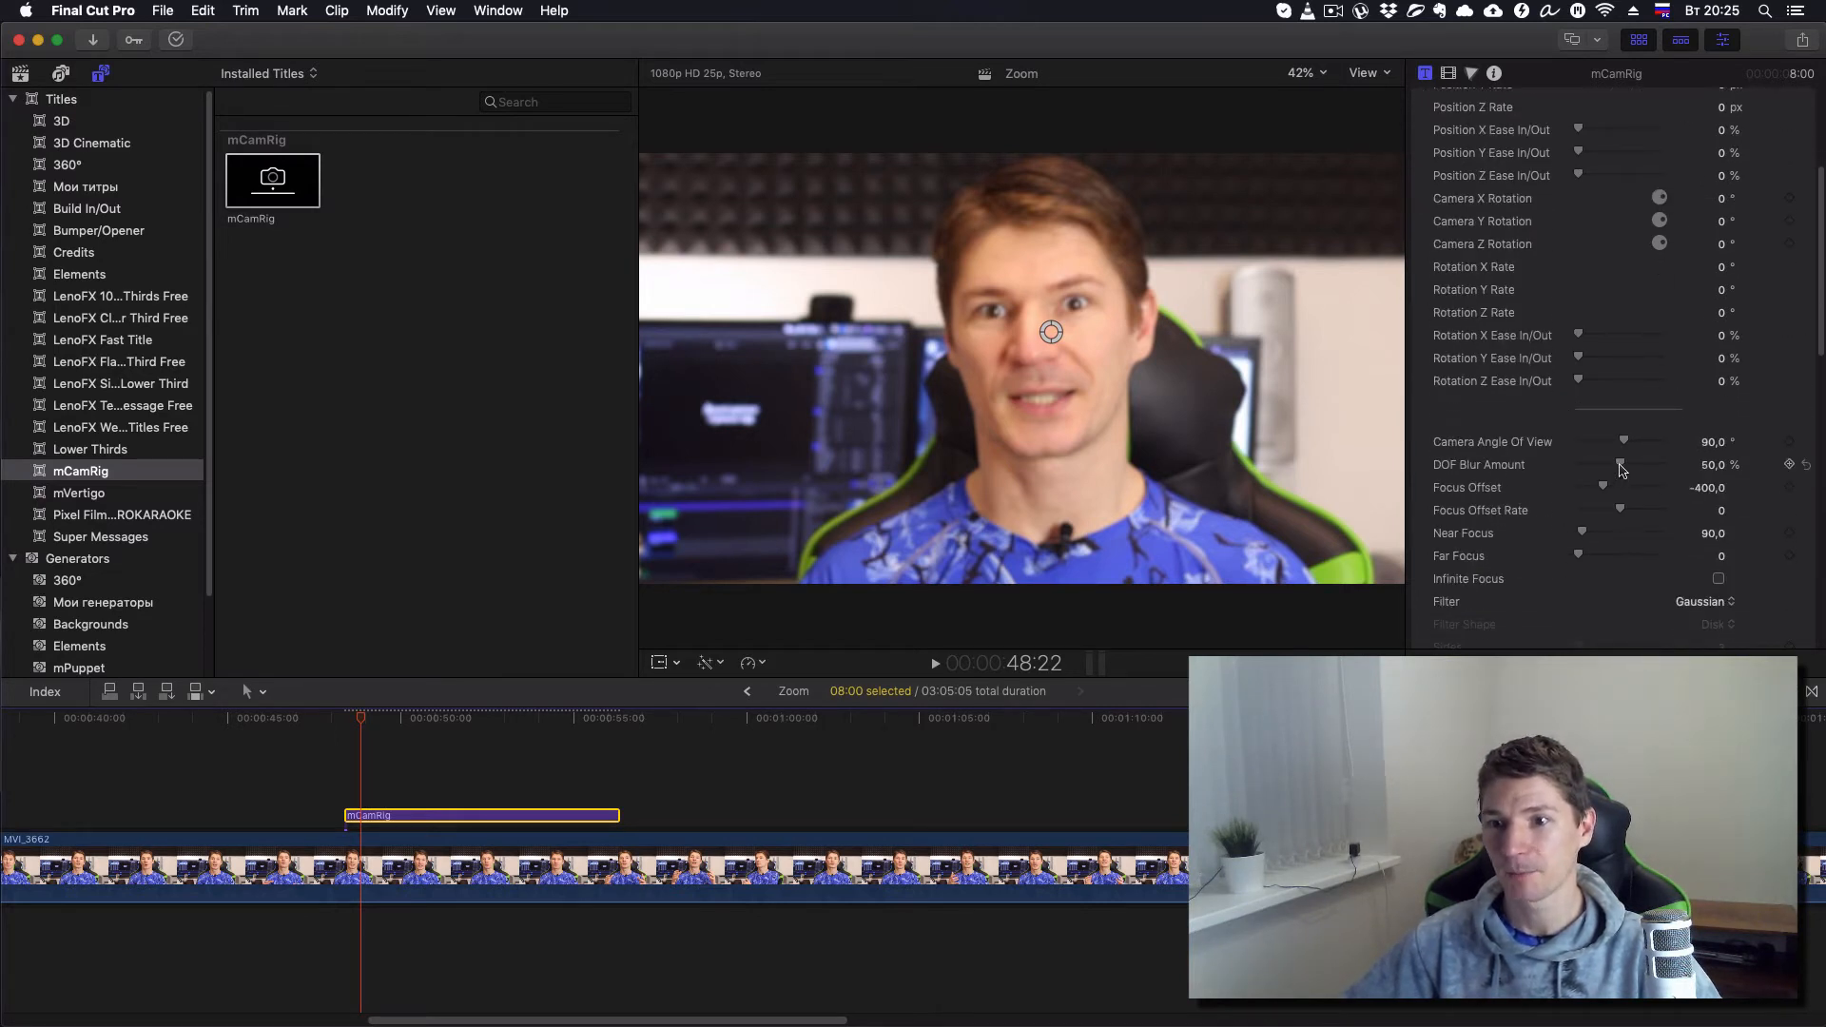
scroll(1555, 473, down, 2)
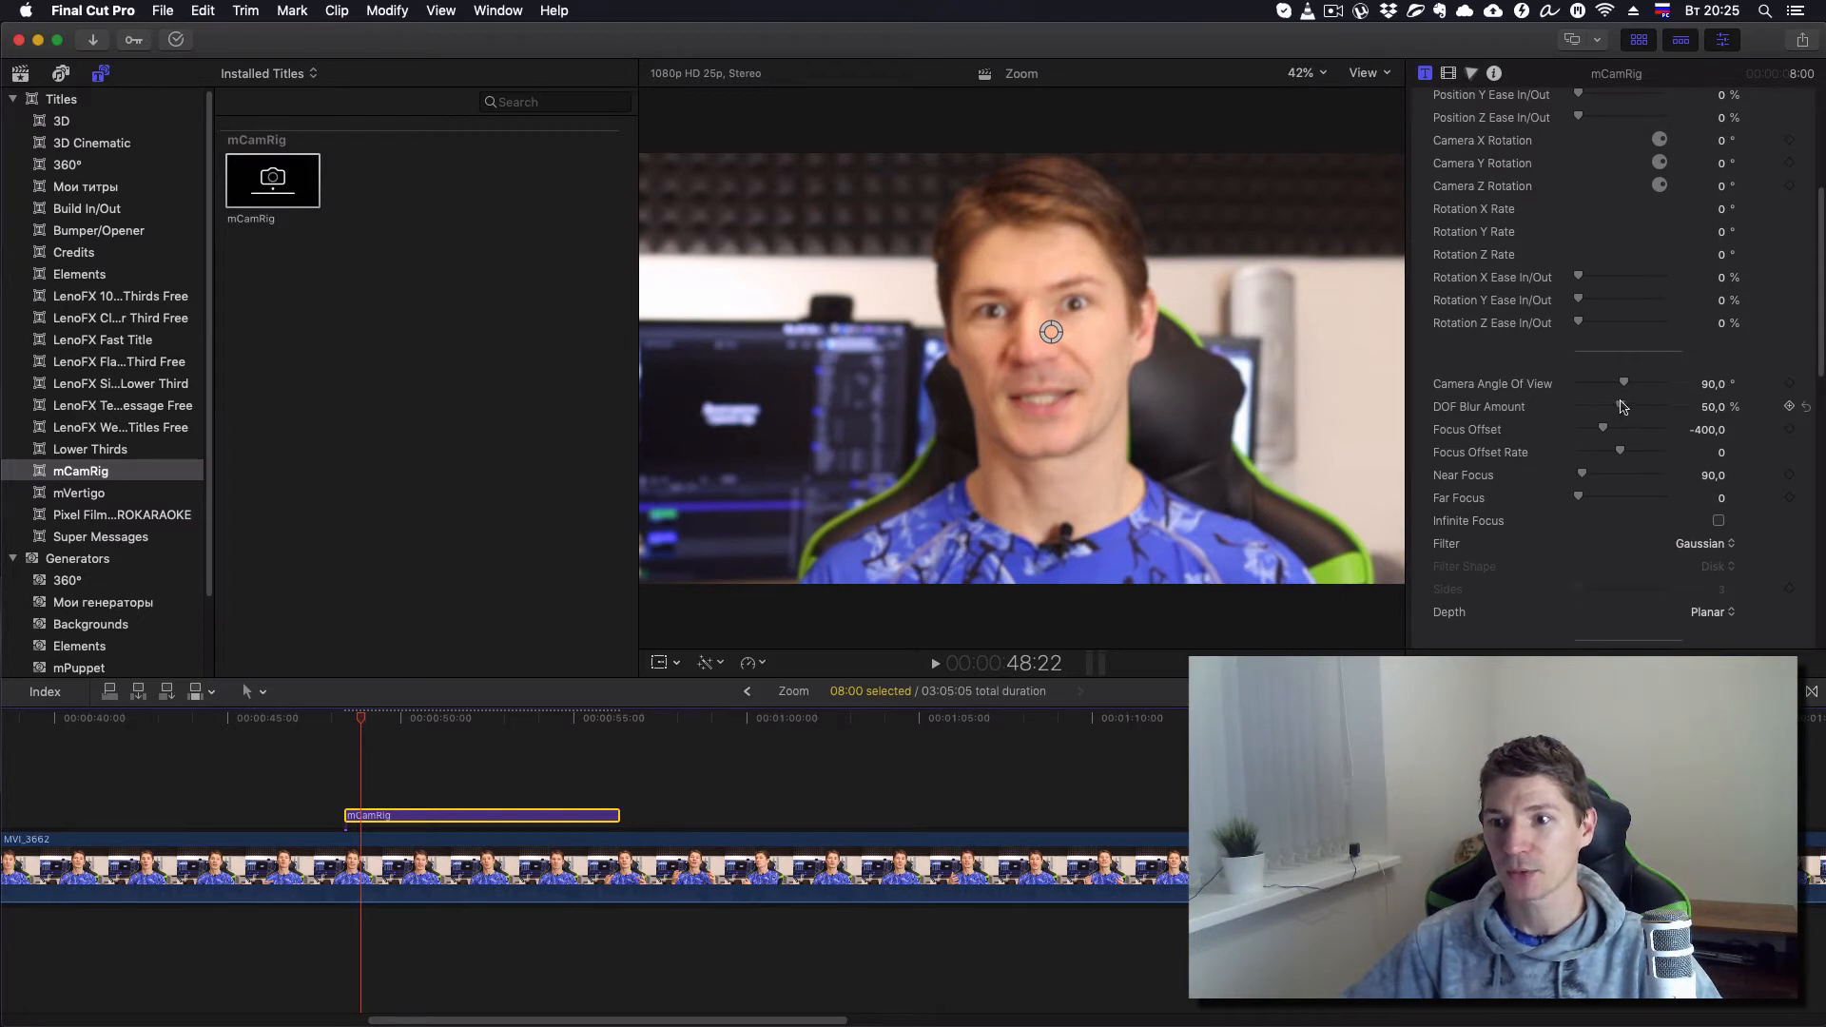
drag(1623, 407, 1574, 408)
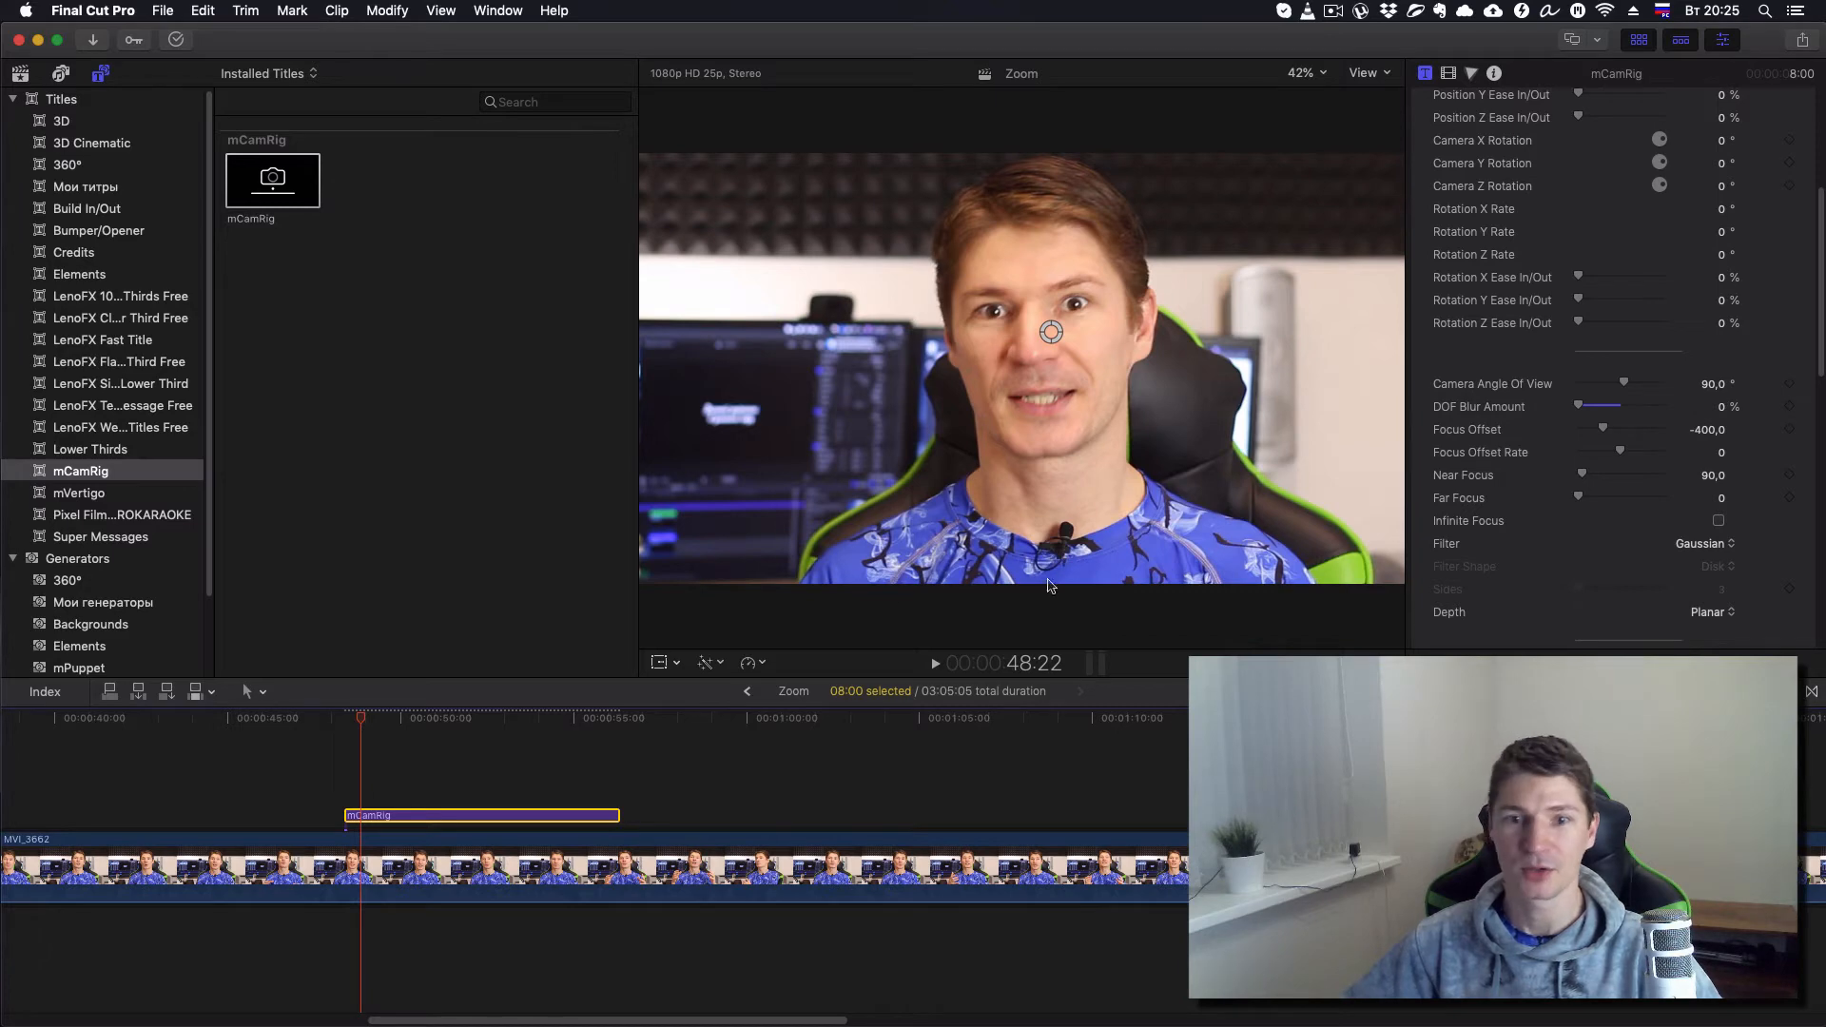
key(space)
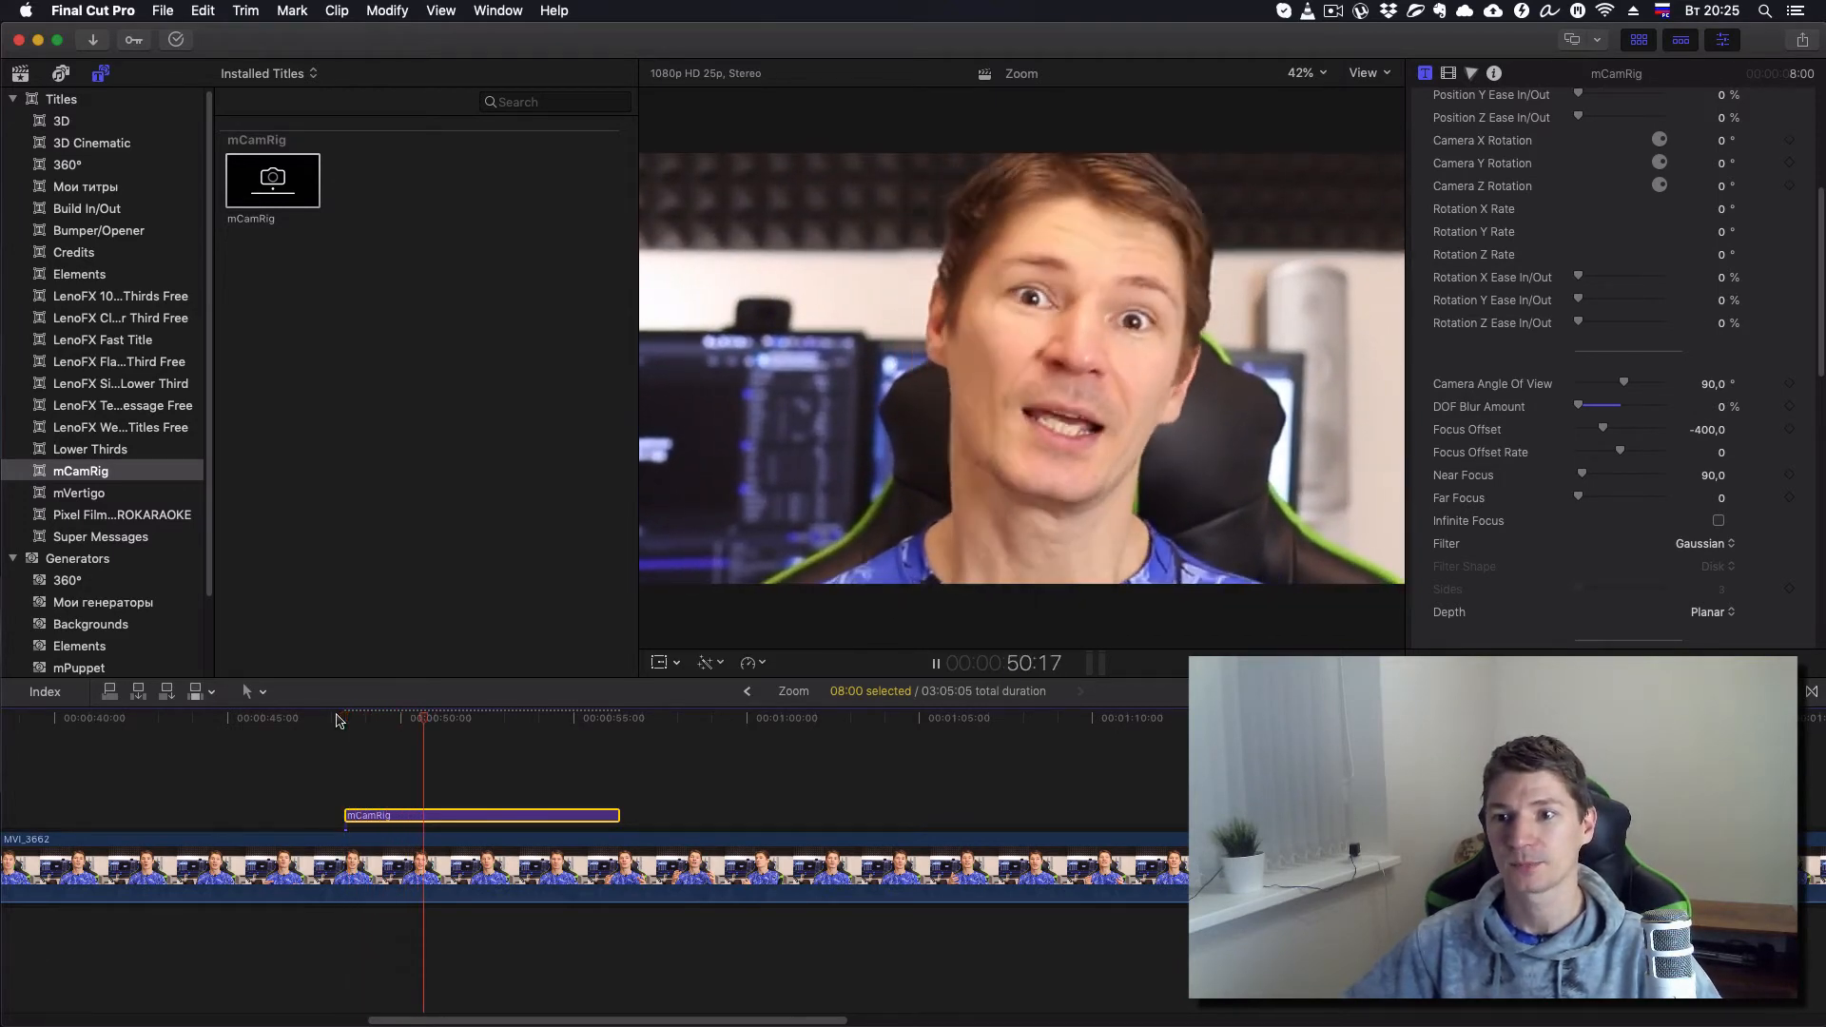
key(space)
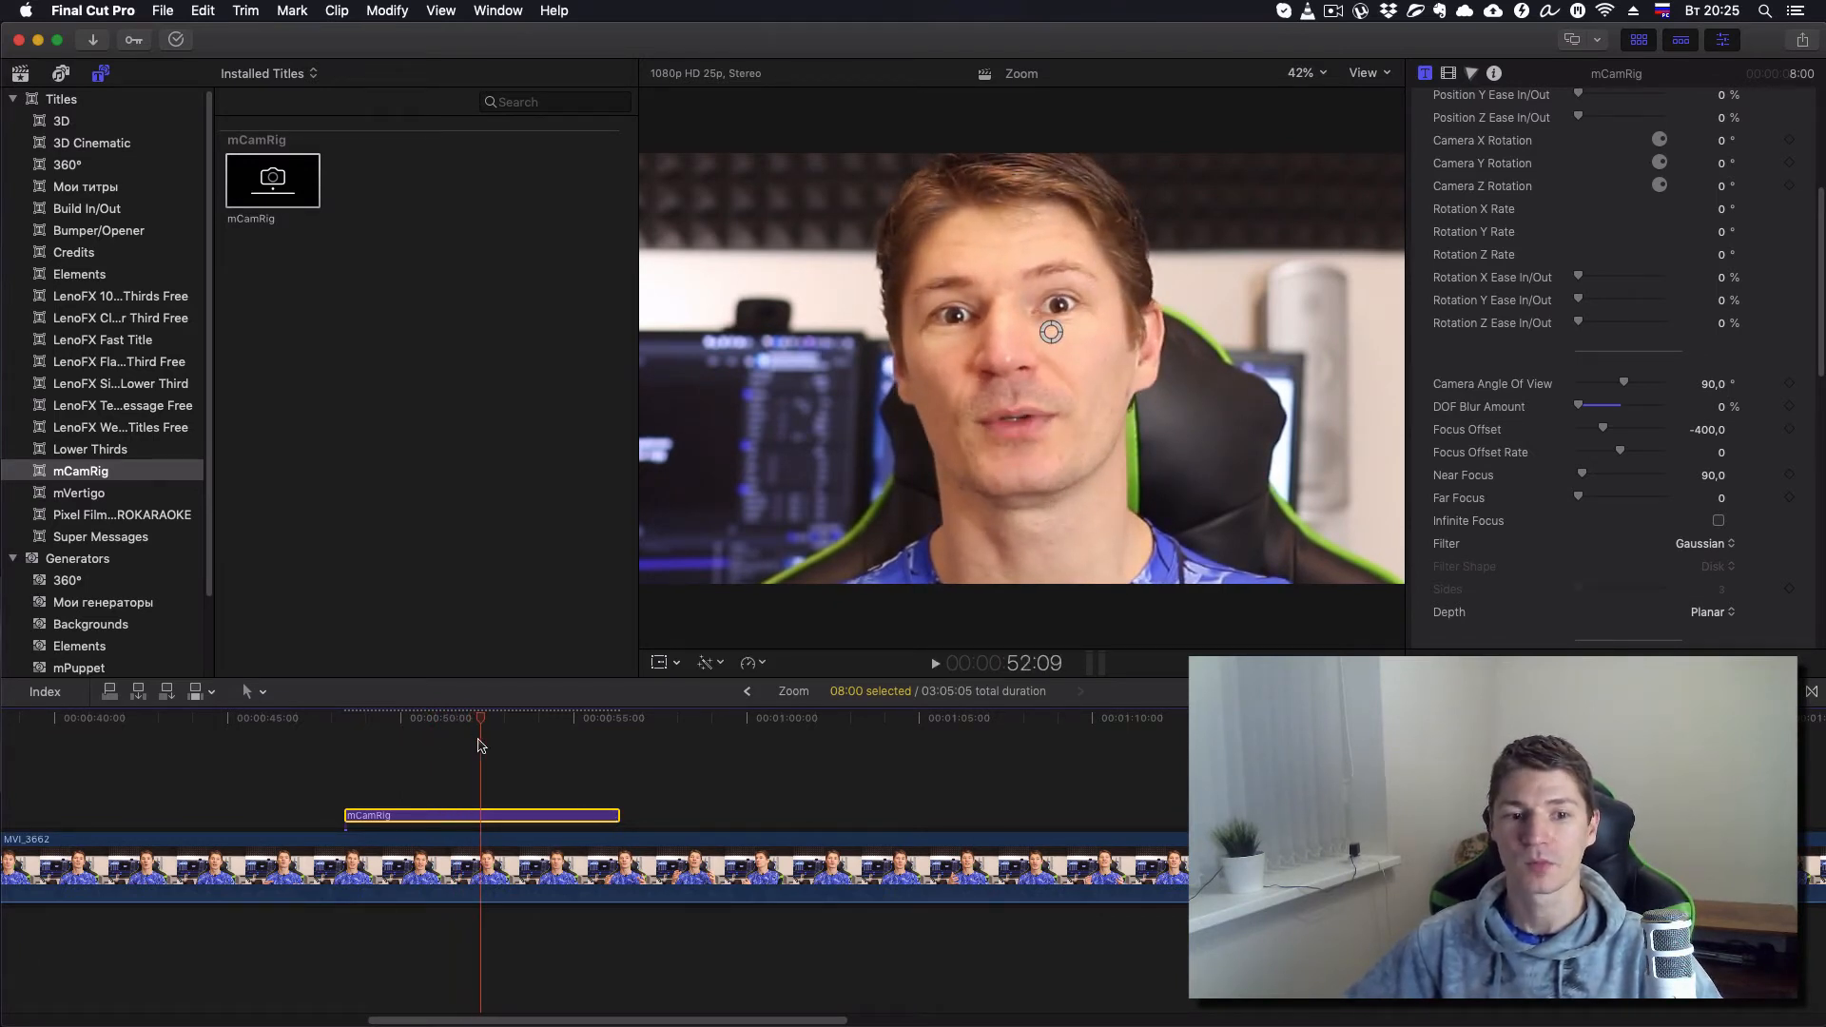
Step: Shorten the mCamRig title from its end to a duration of 2:17 and view the frame at 49:05
click(616, 816)
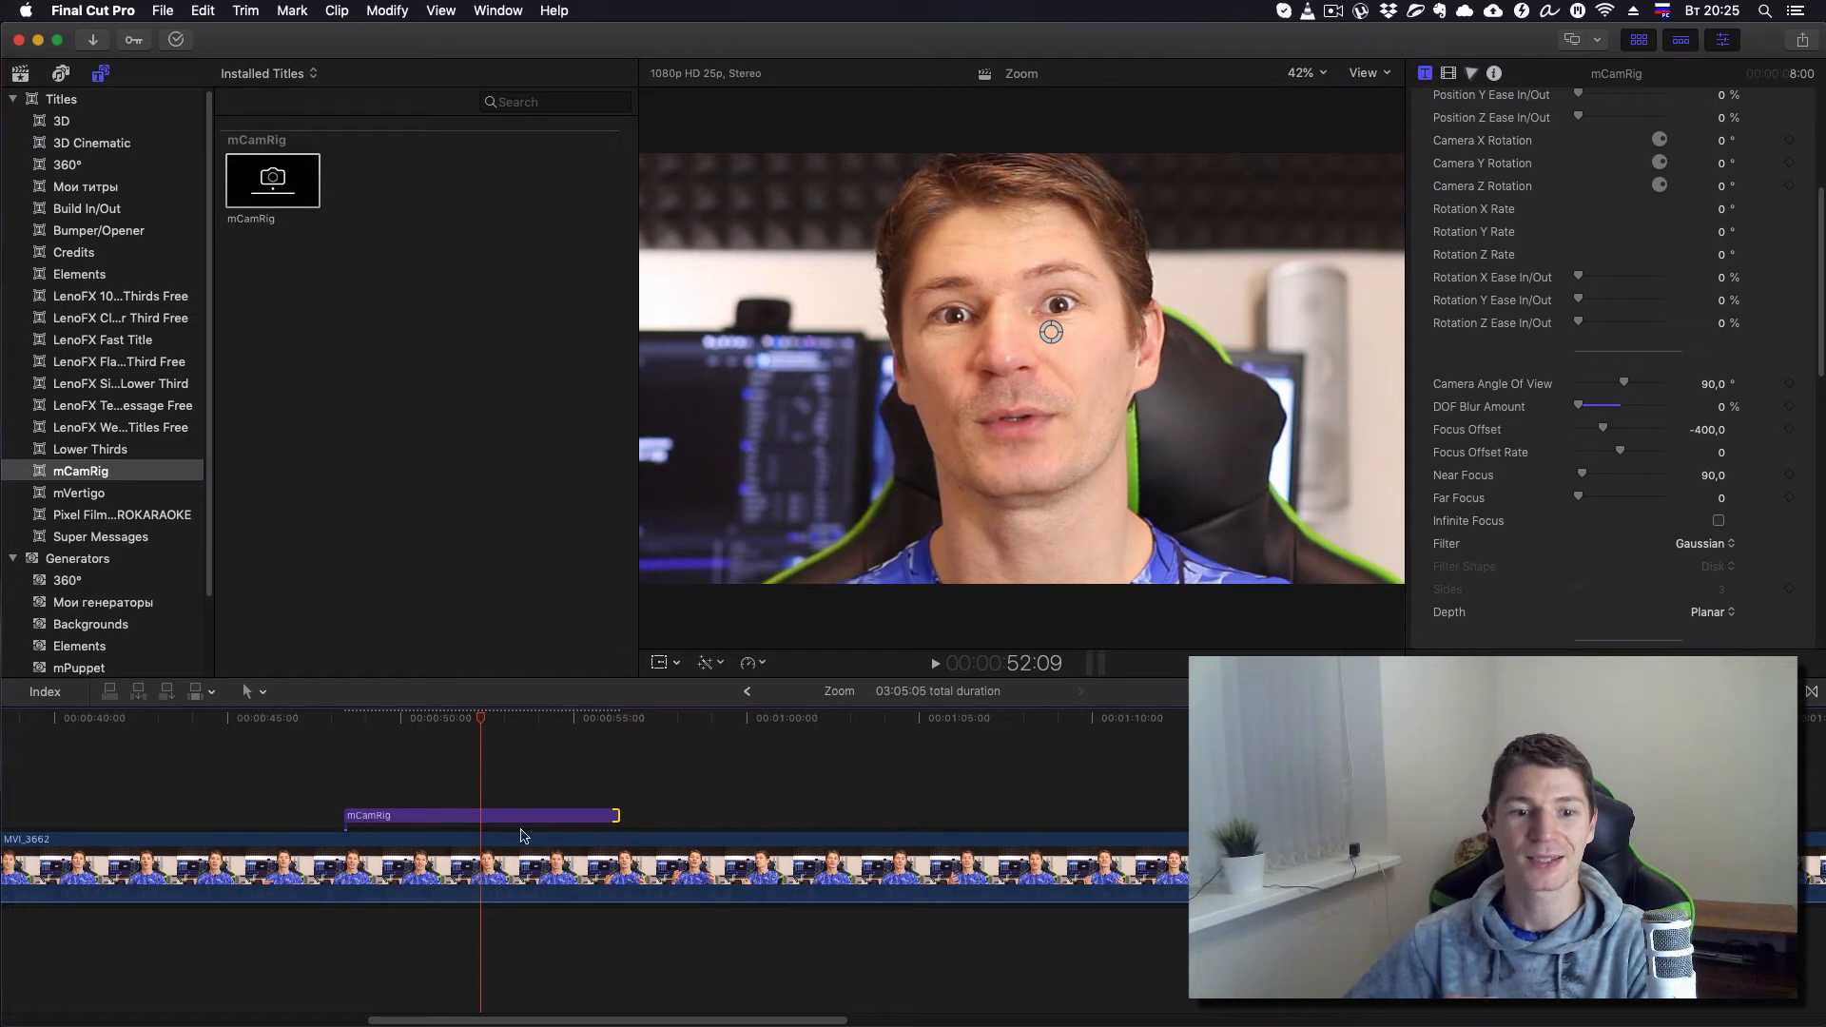
drag(617, 816, 434, 820)
click(404, 816)
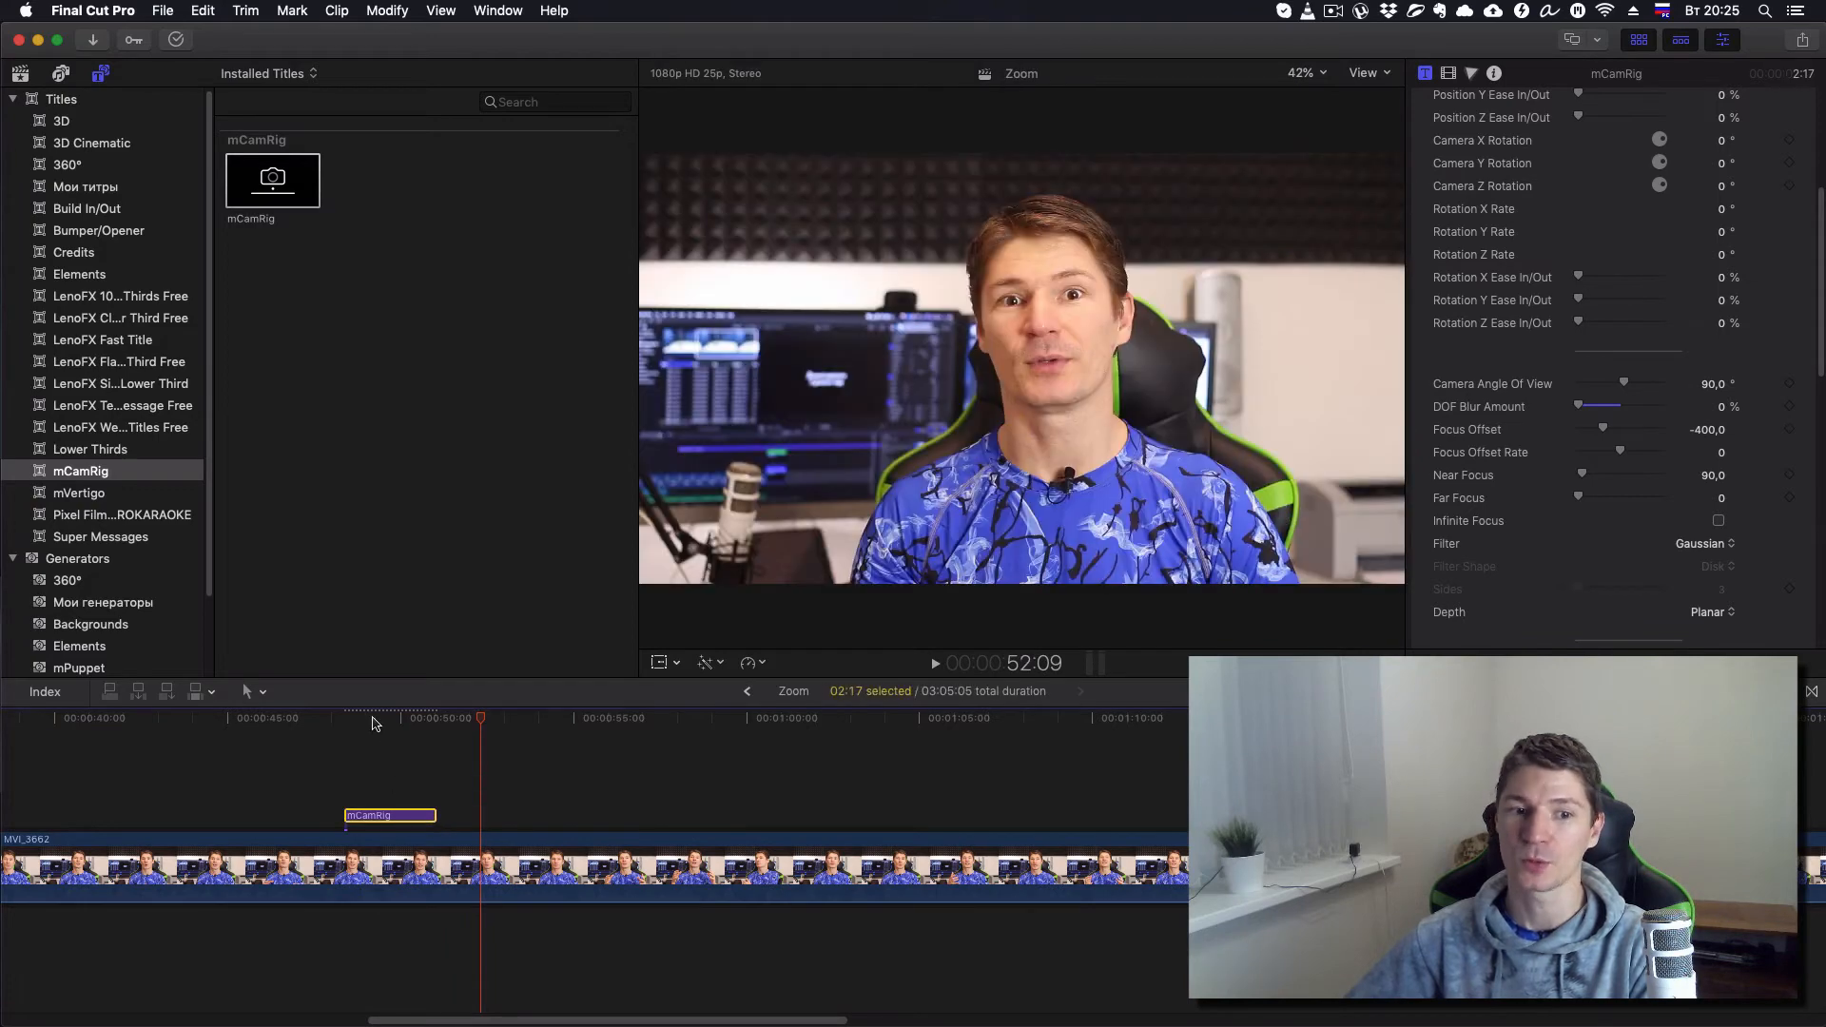
click(373, 723)
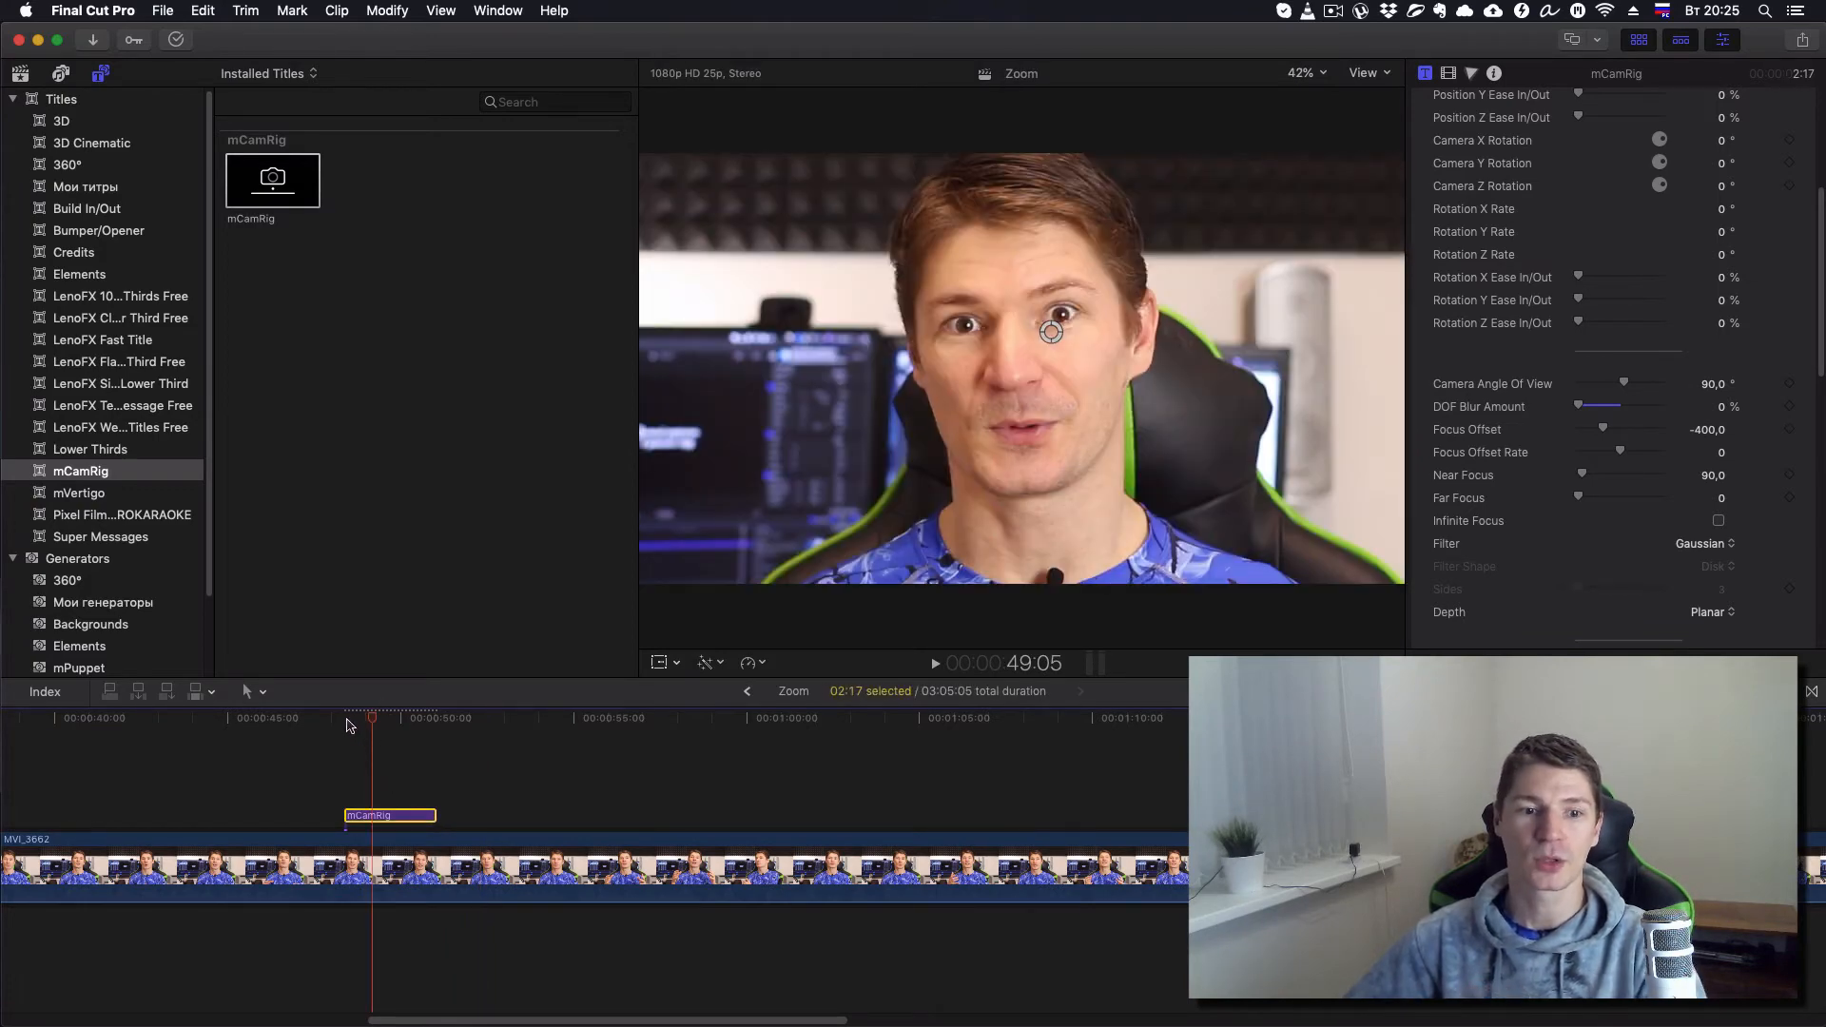
Step: Turn off In Animation for the mCamRig title and play it back from just before its start
click(345, 723)
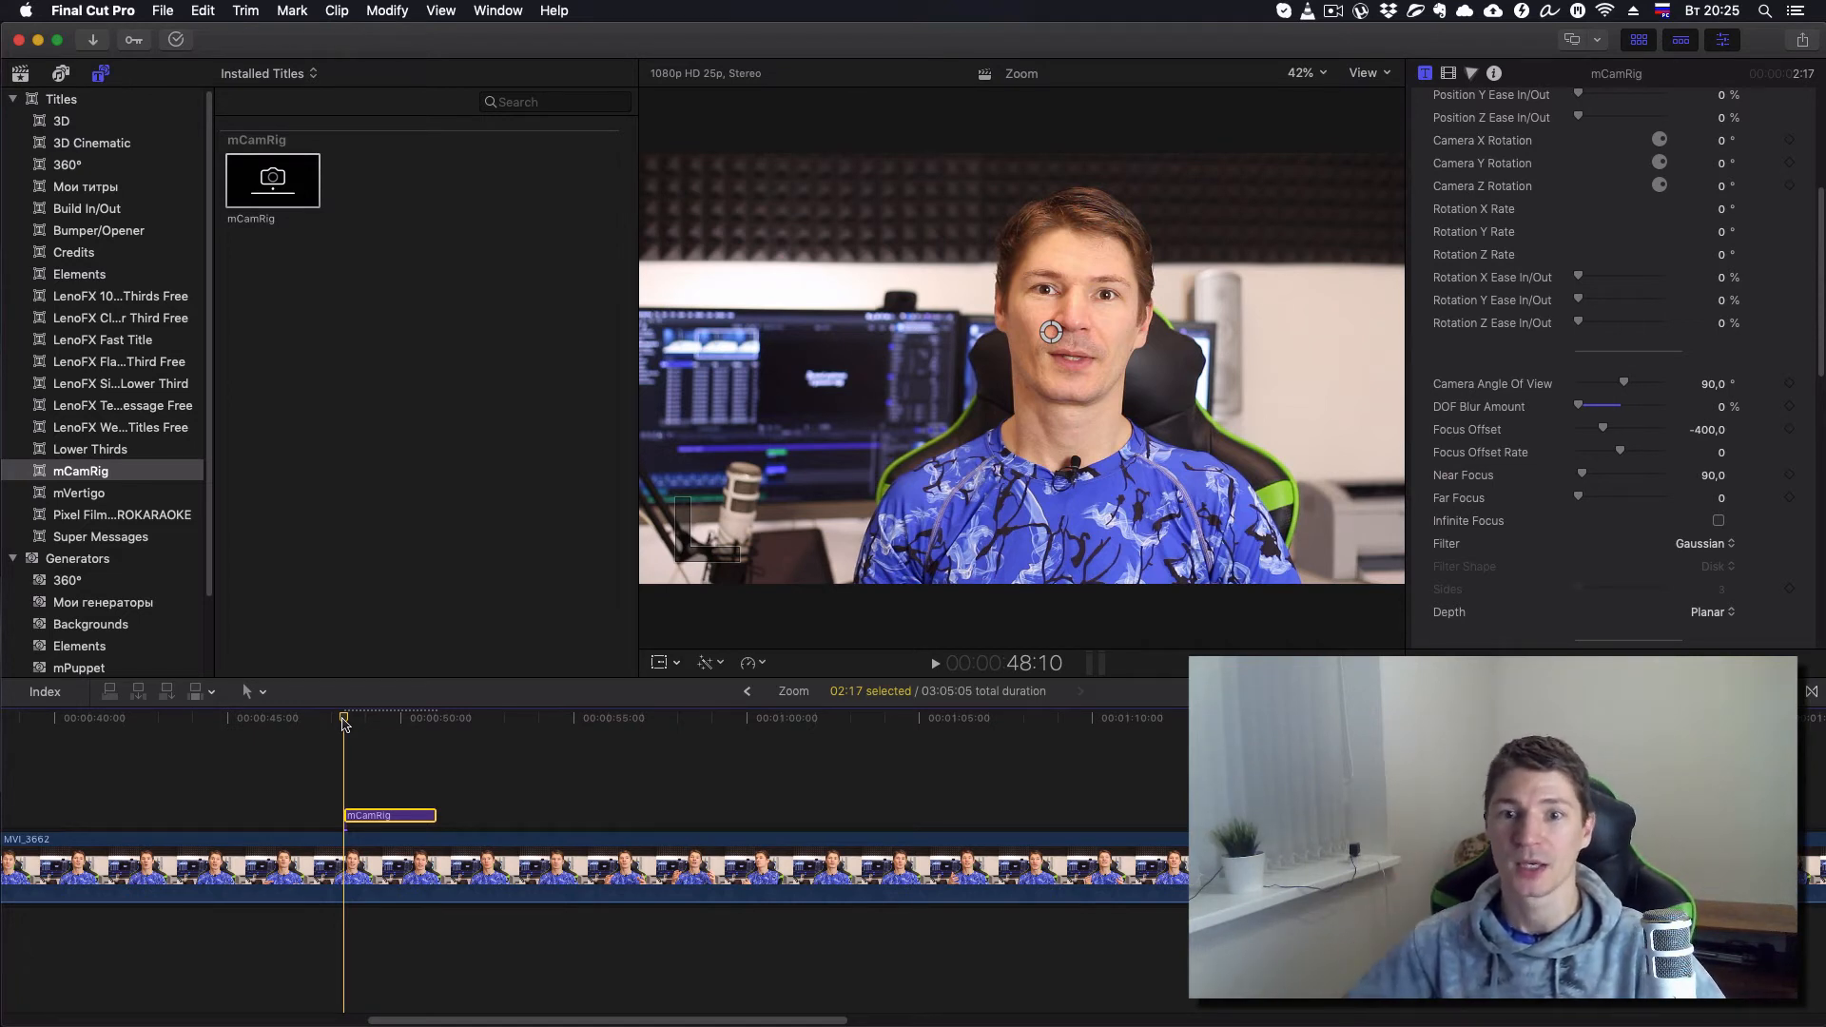
scroll(1710, 316, up, 6)
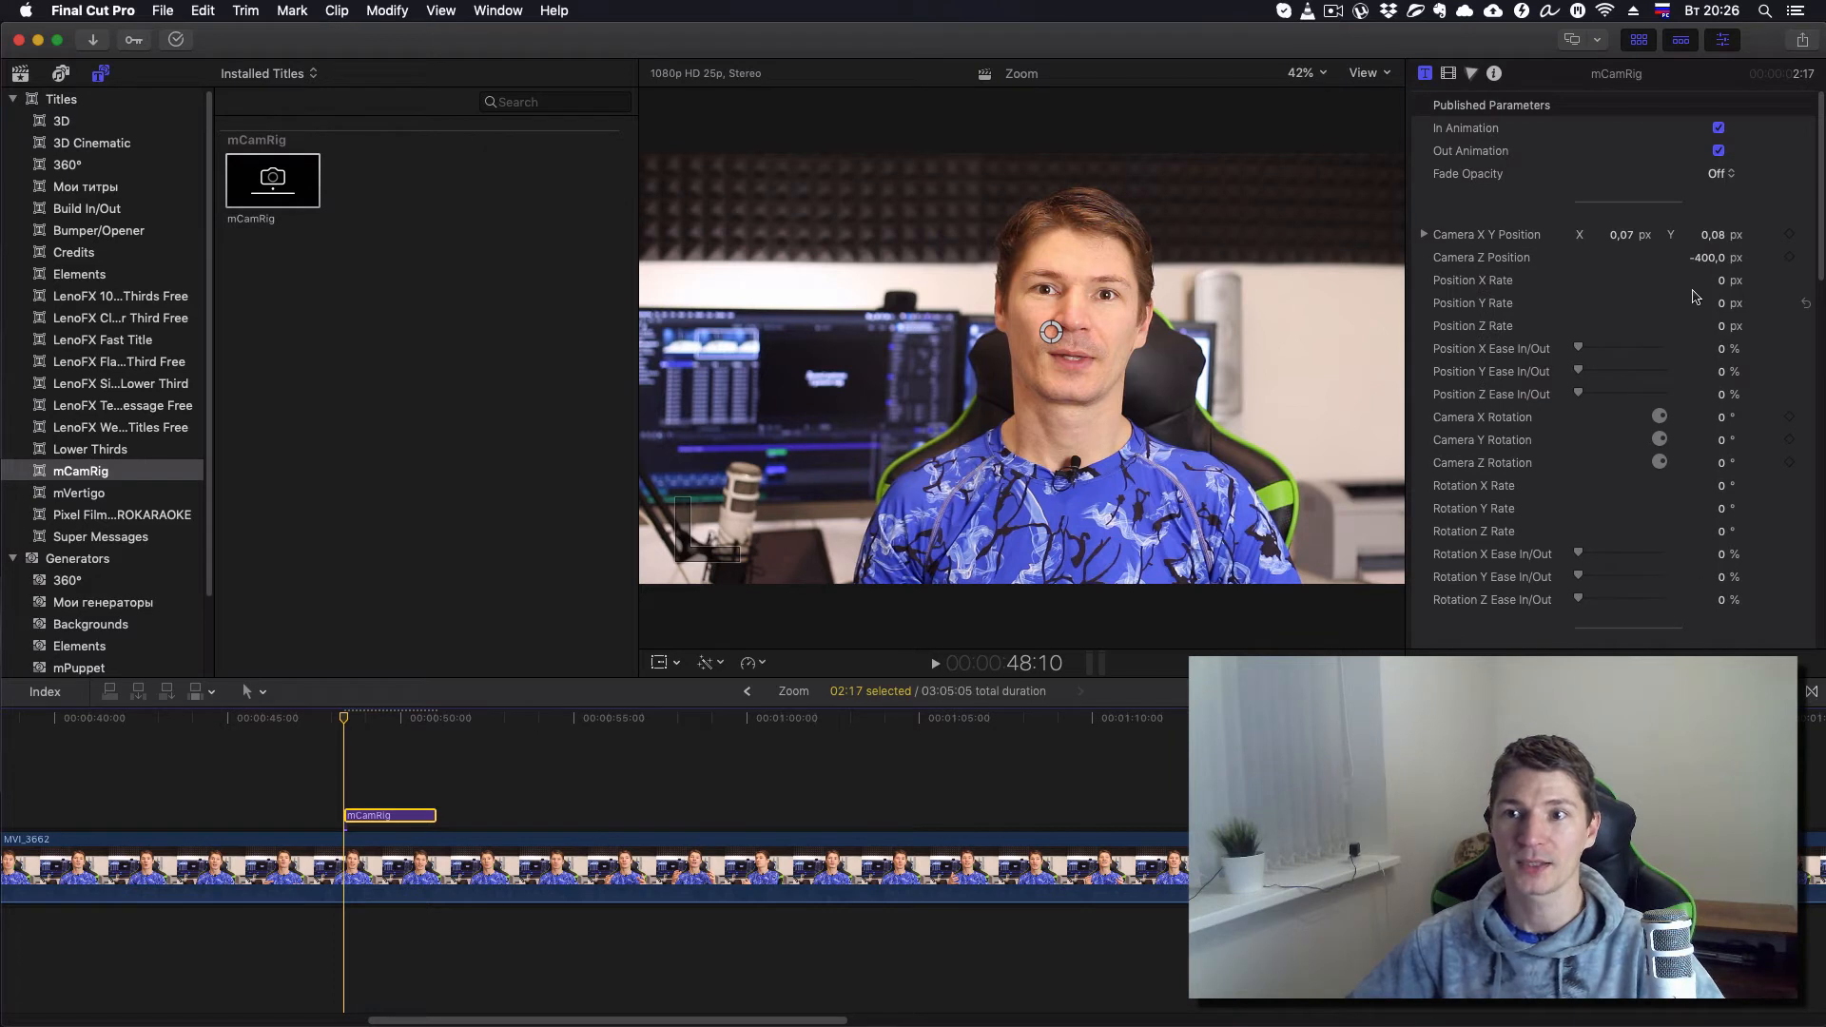
click(1720, 128)
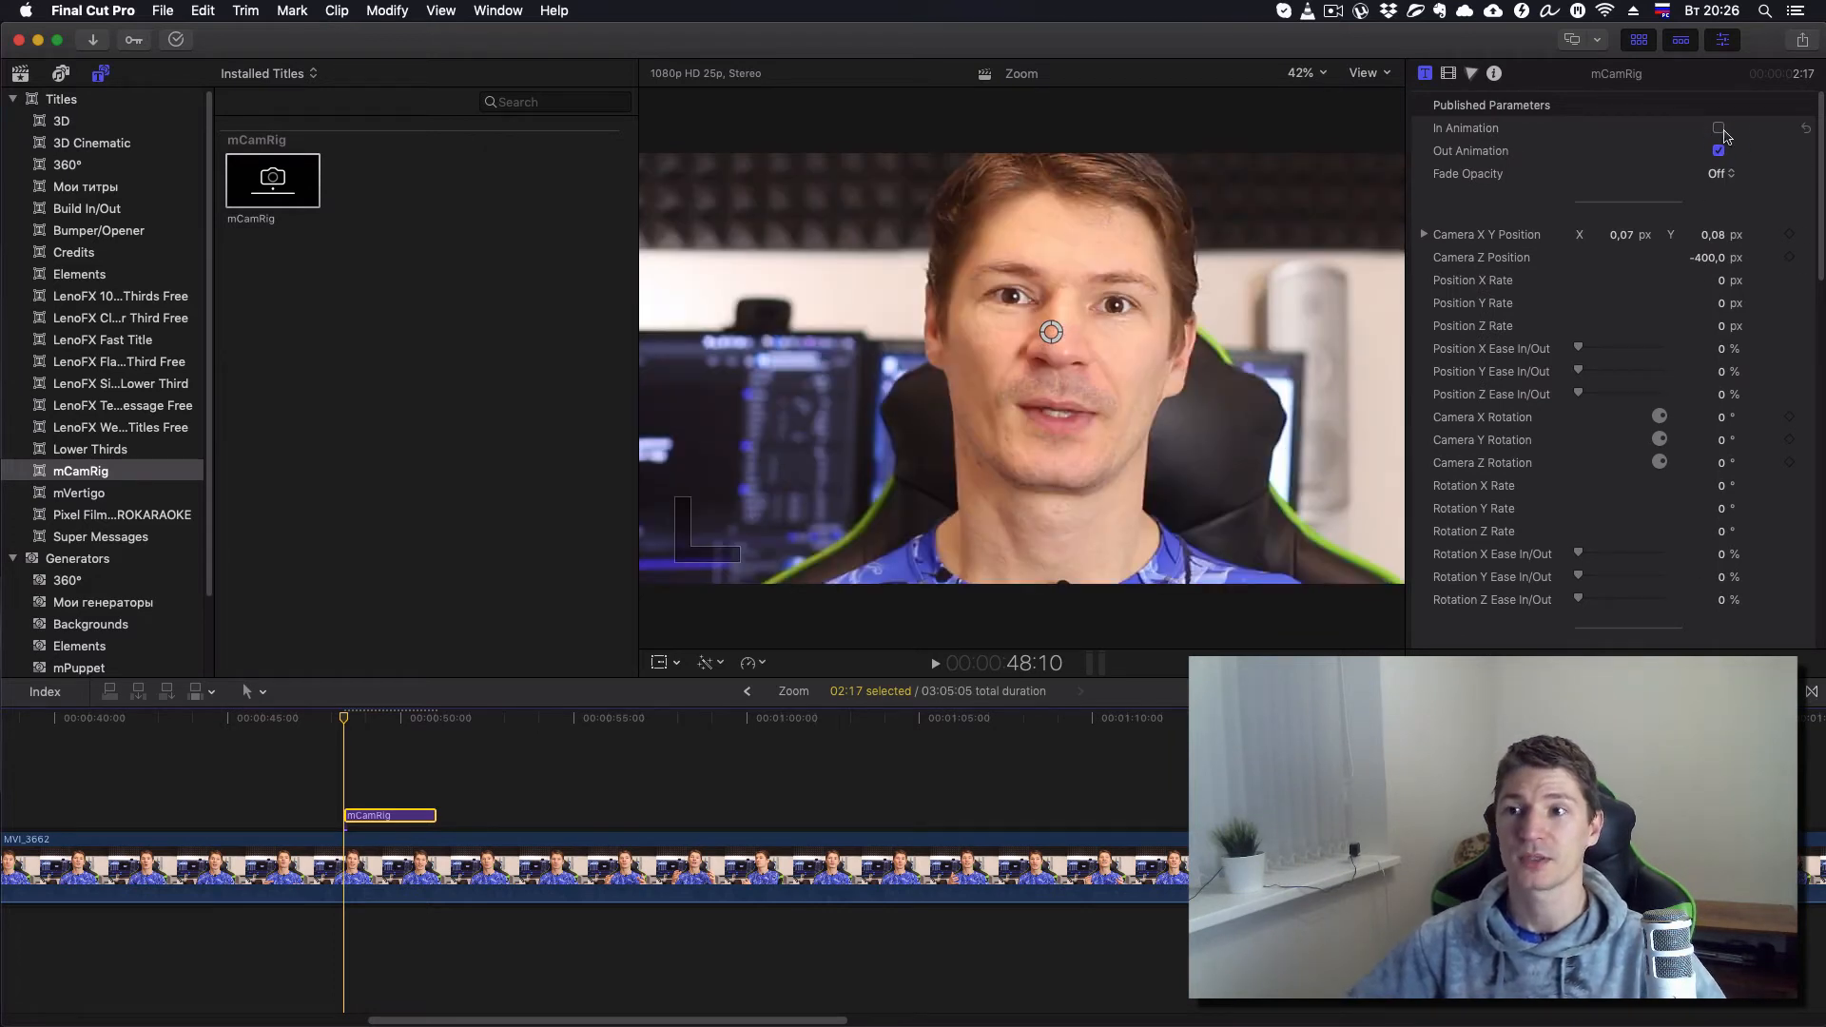
click(329, 723)
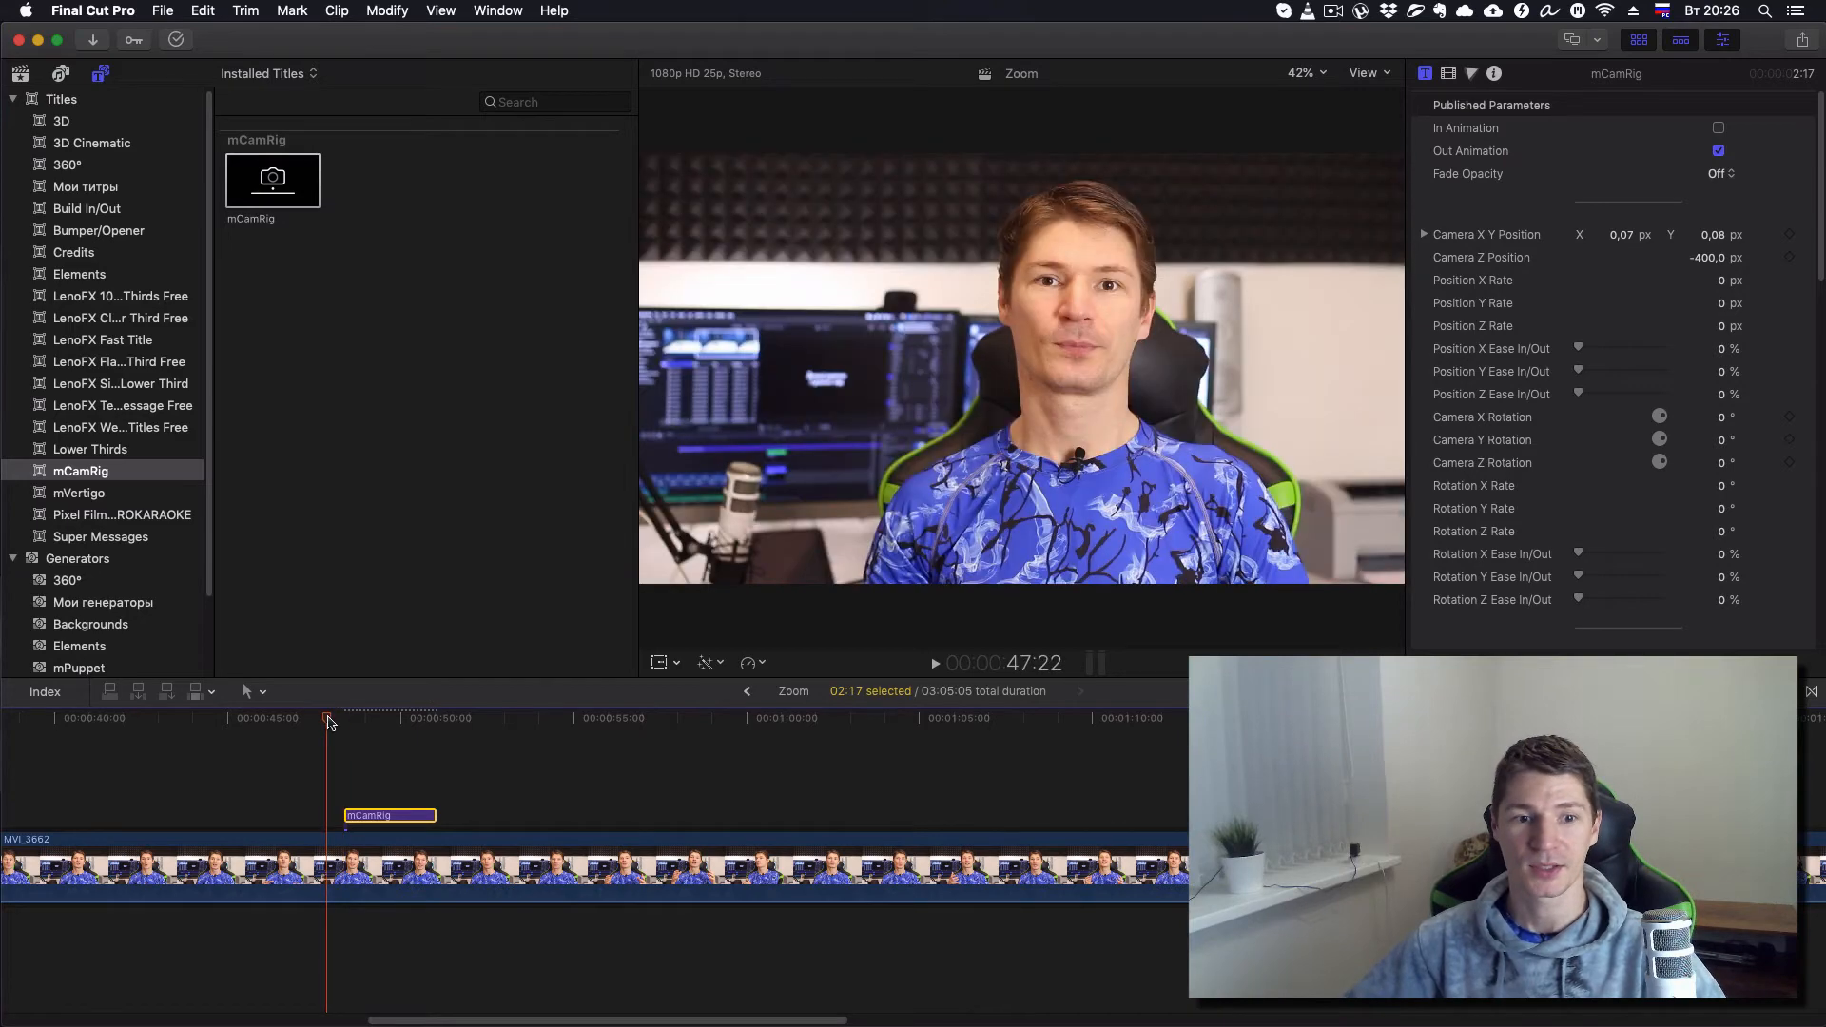
key(space)
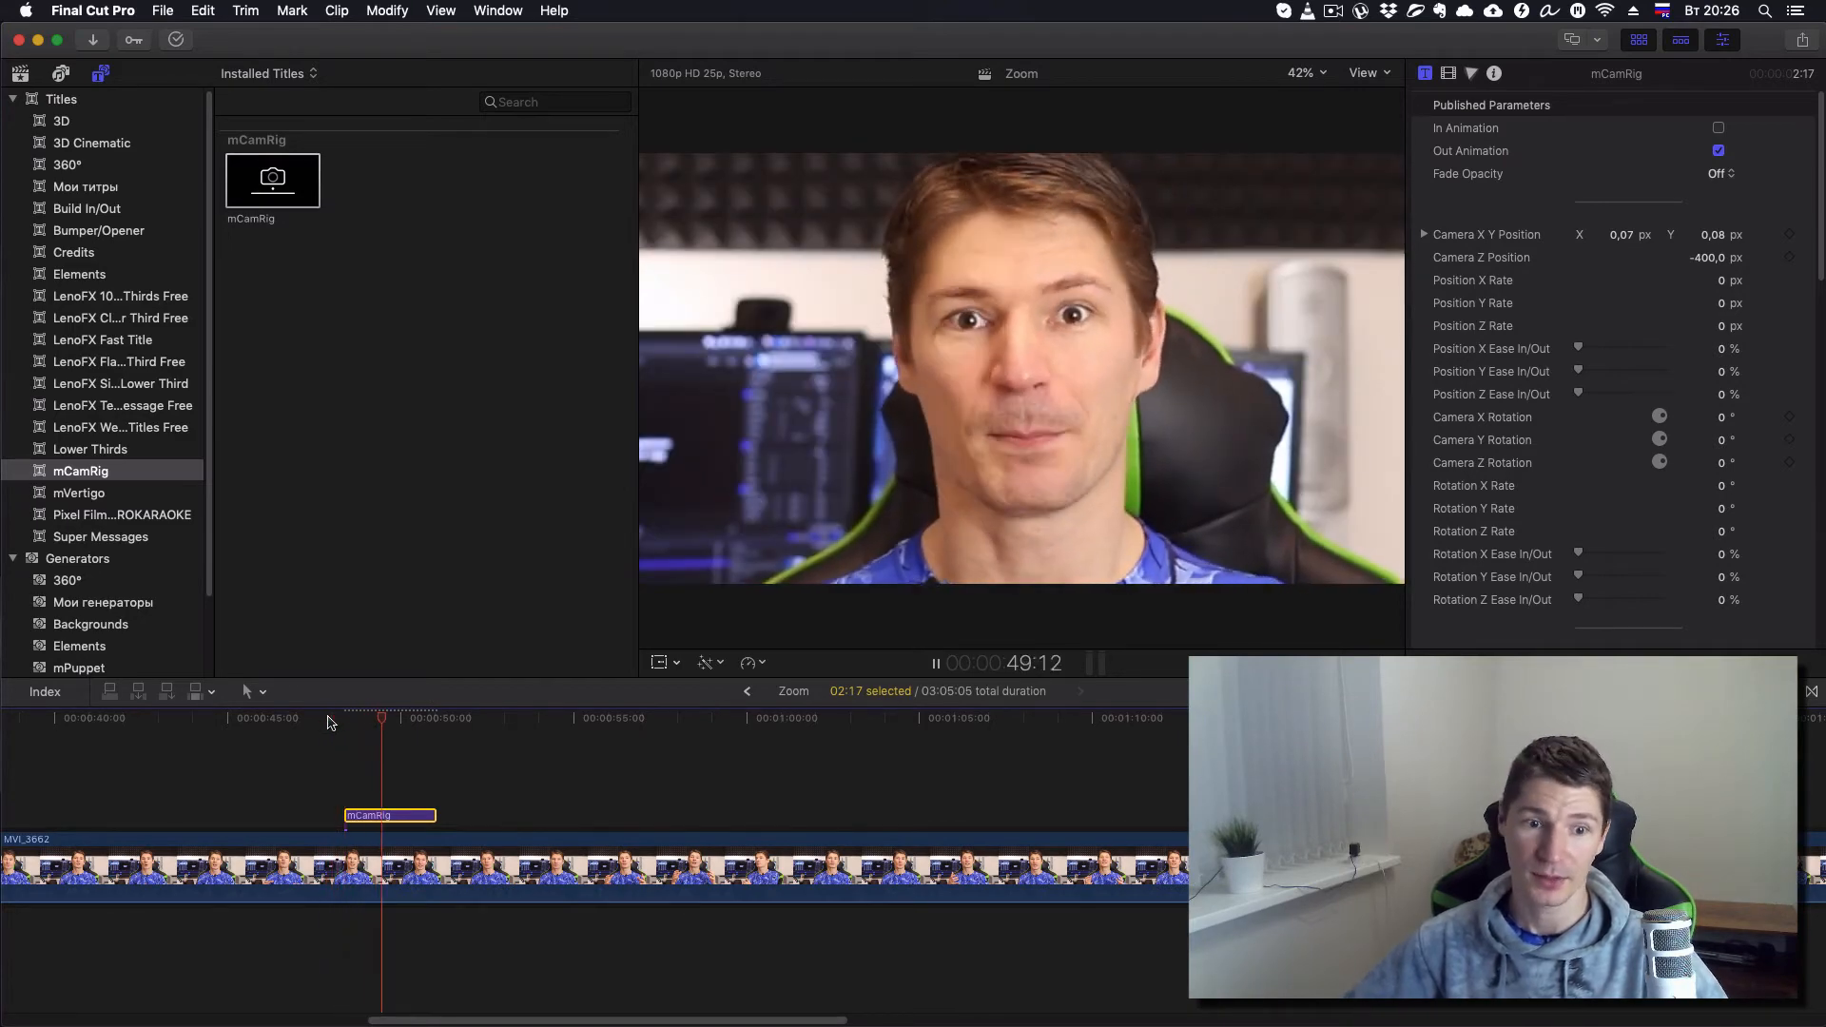
key(space)
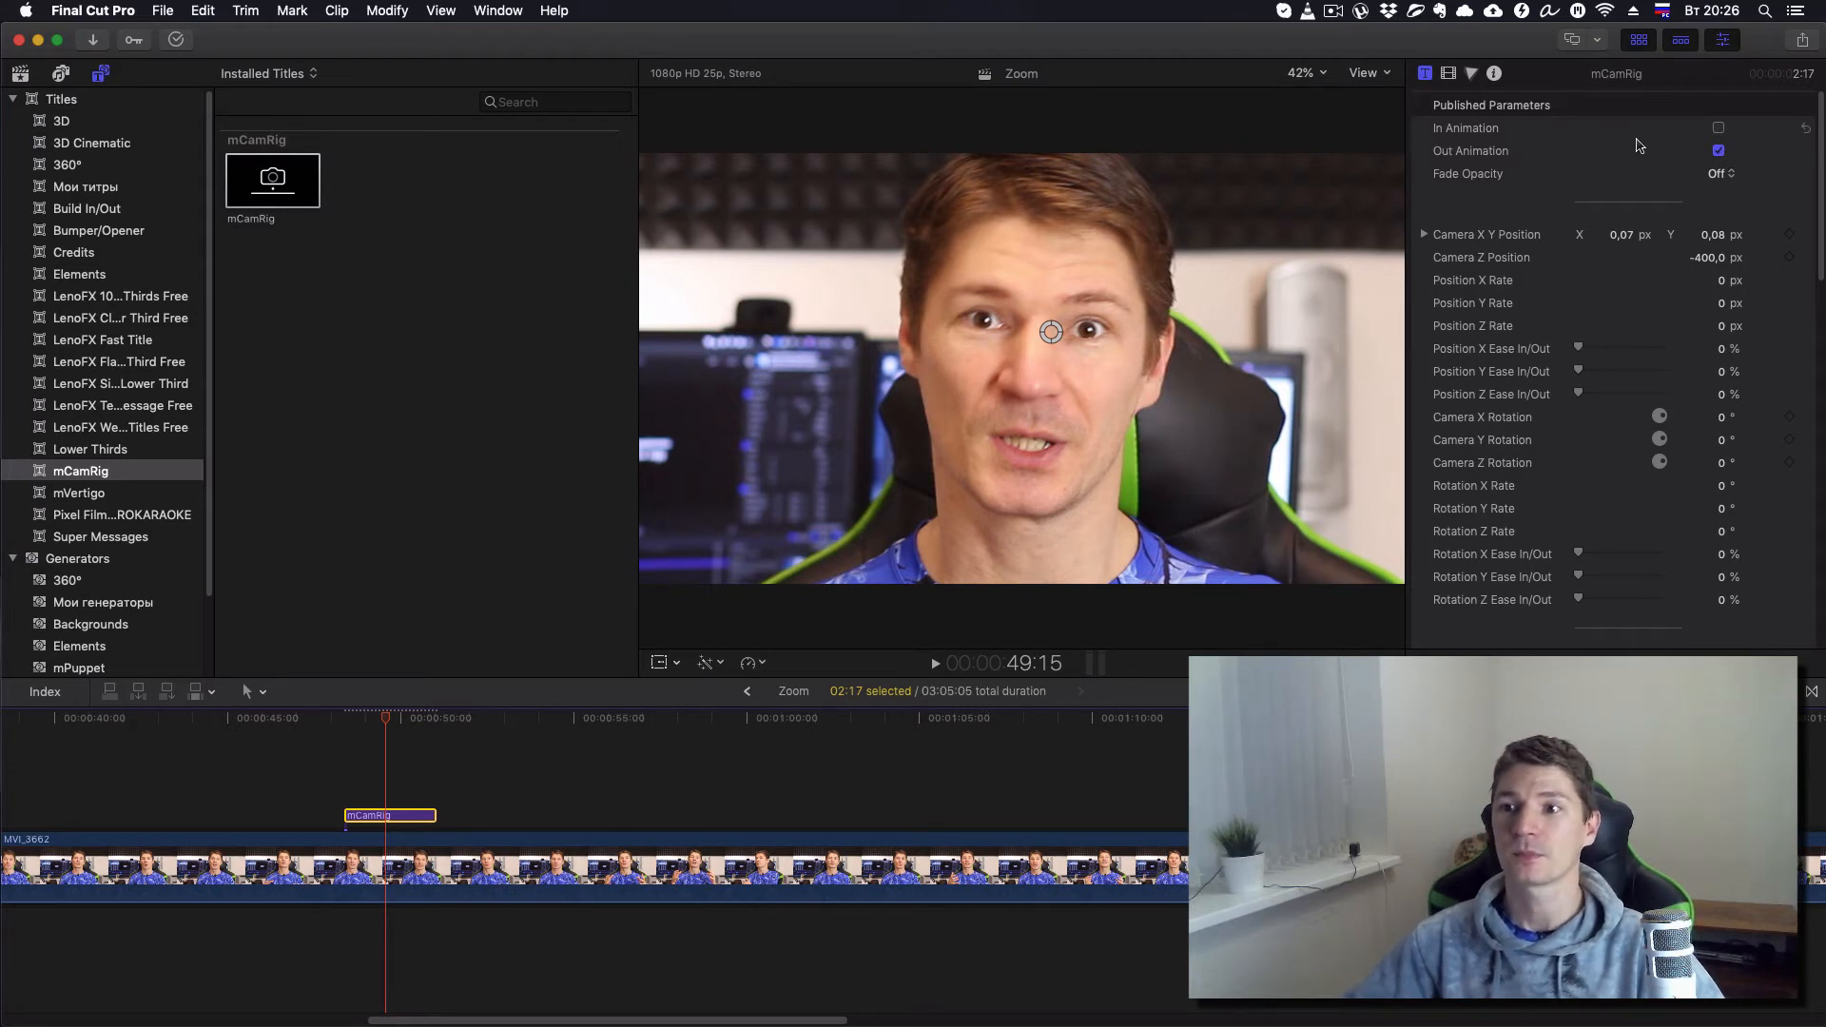
Step: Turn In Animation back on for the mCamRig title and play the zoom from its start
click(1720, 128)
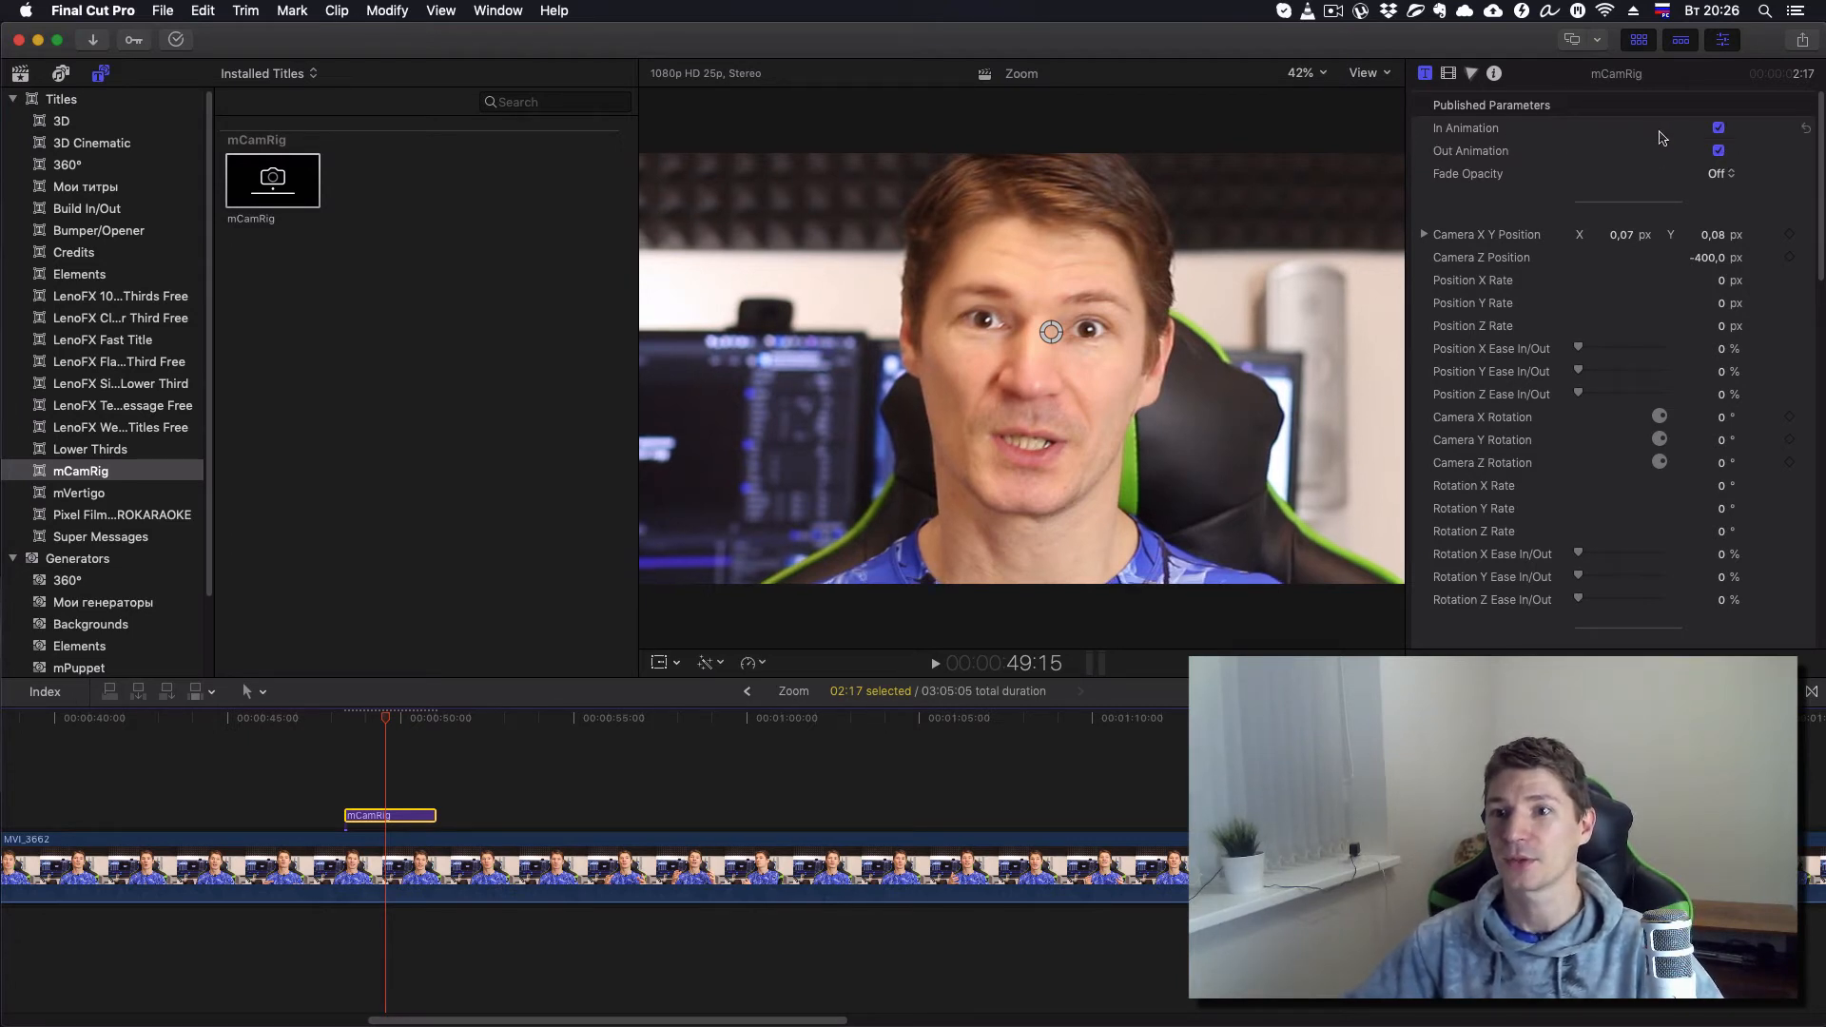
click(343, 720)
key(space)
key(space)
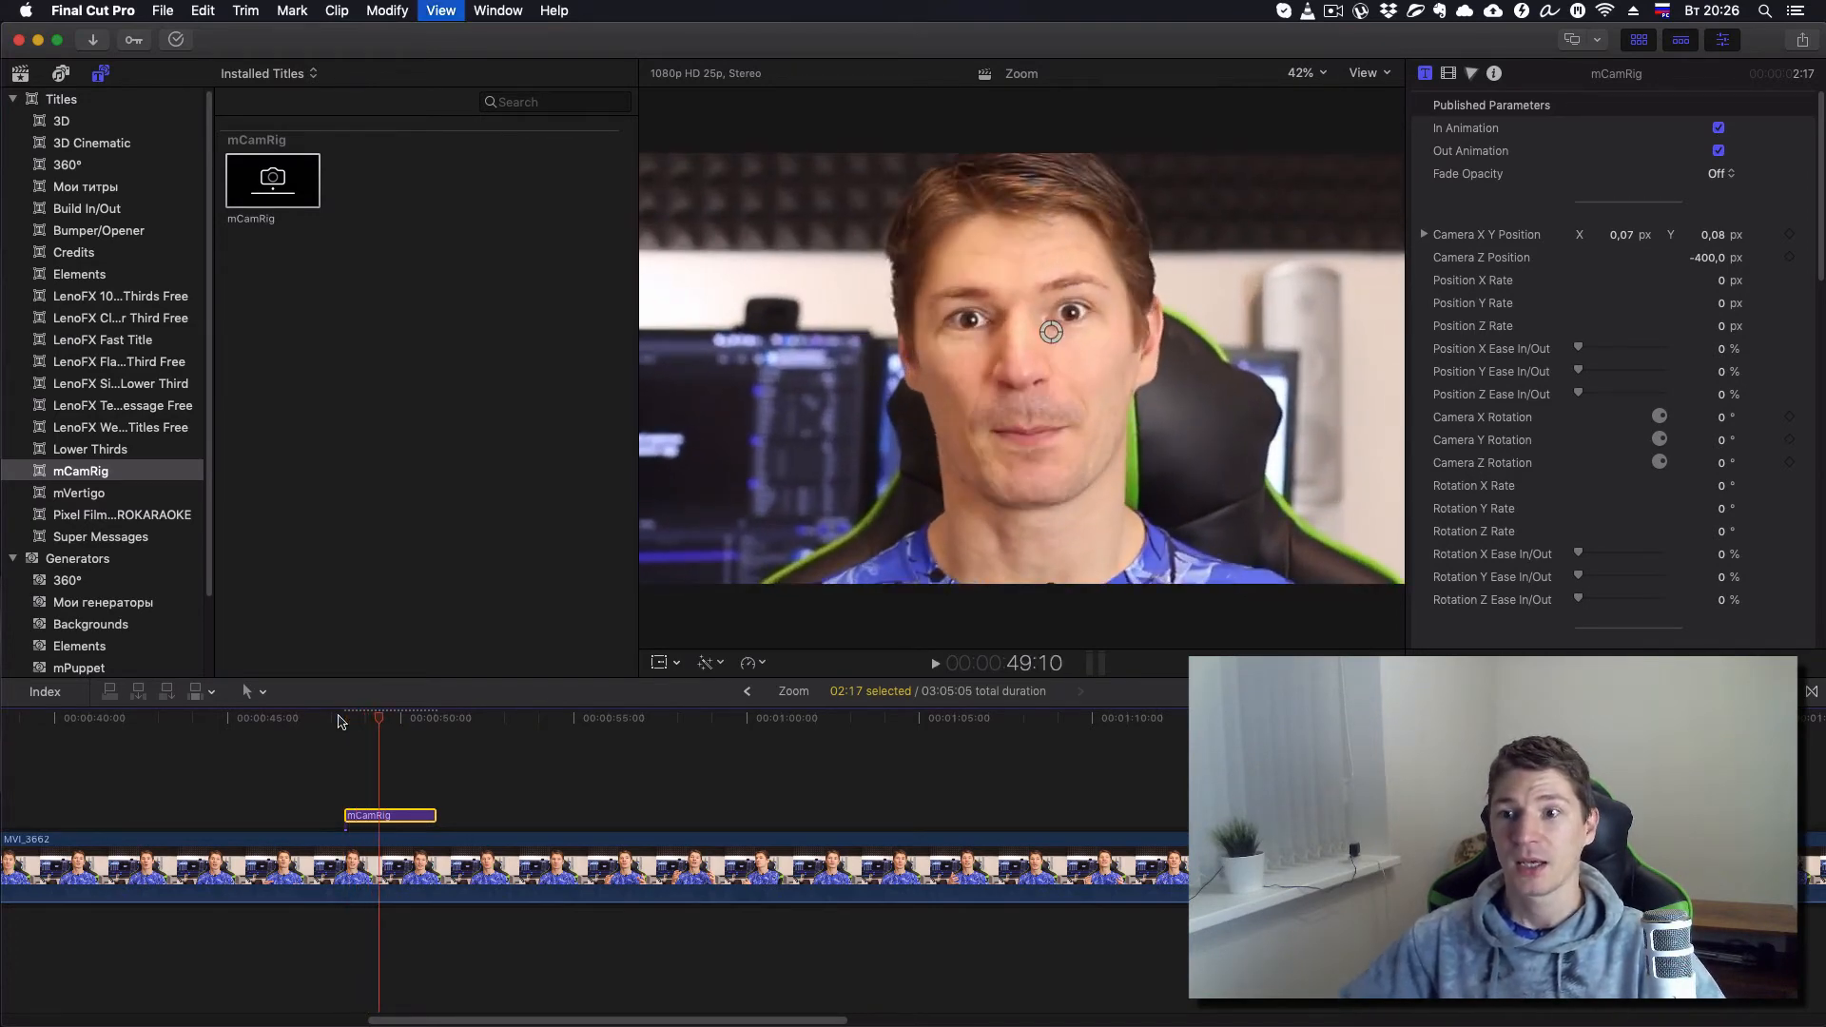
Step: Set the mCamRig title's Camera Z Position to -200 px and play the zoom from before the title
scroll(1596, 353, down, 5)
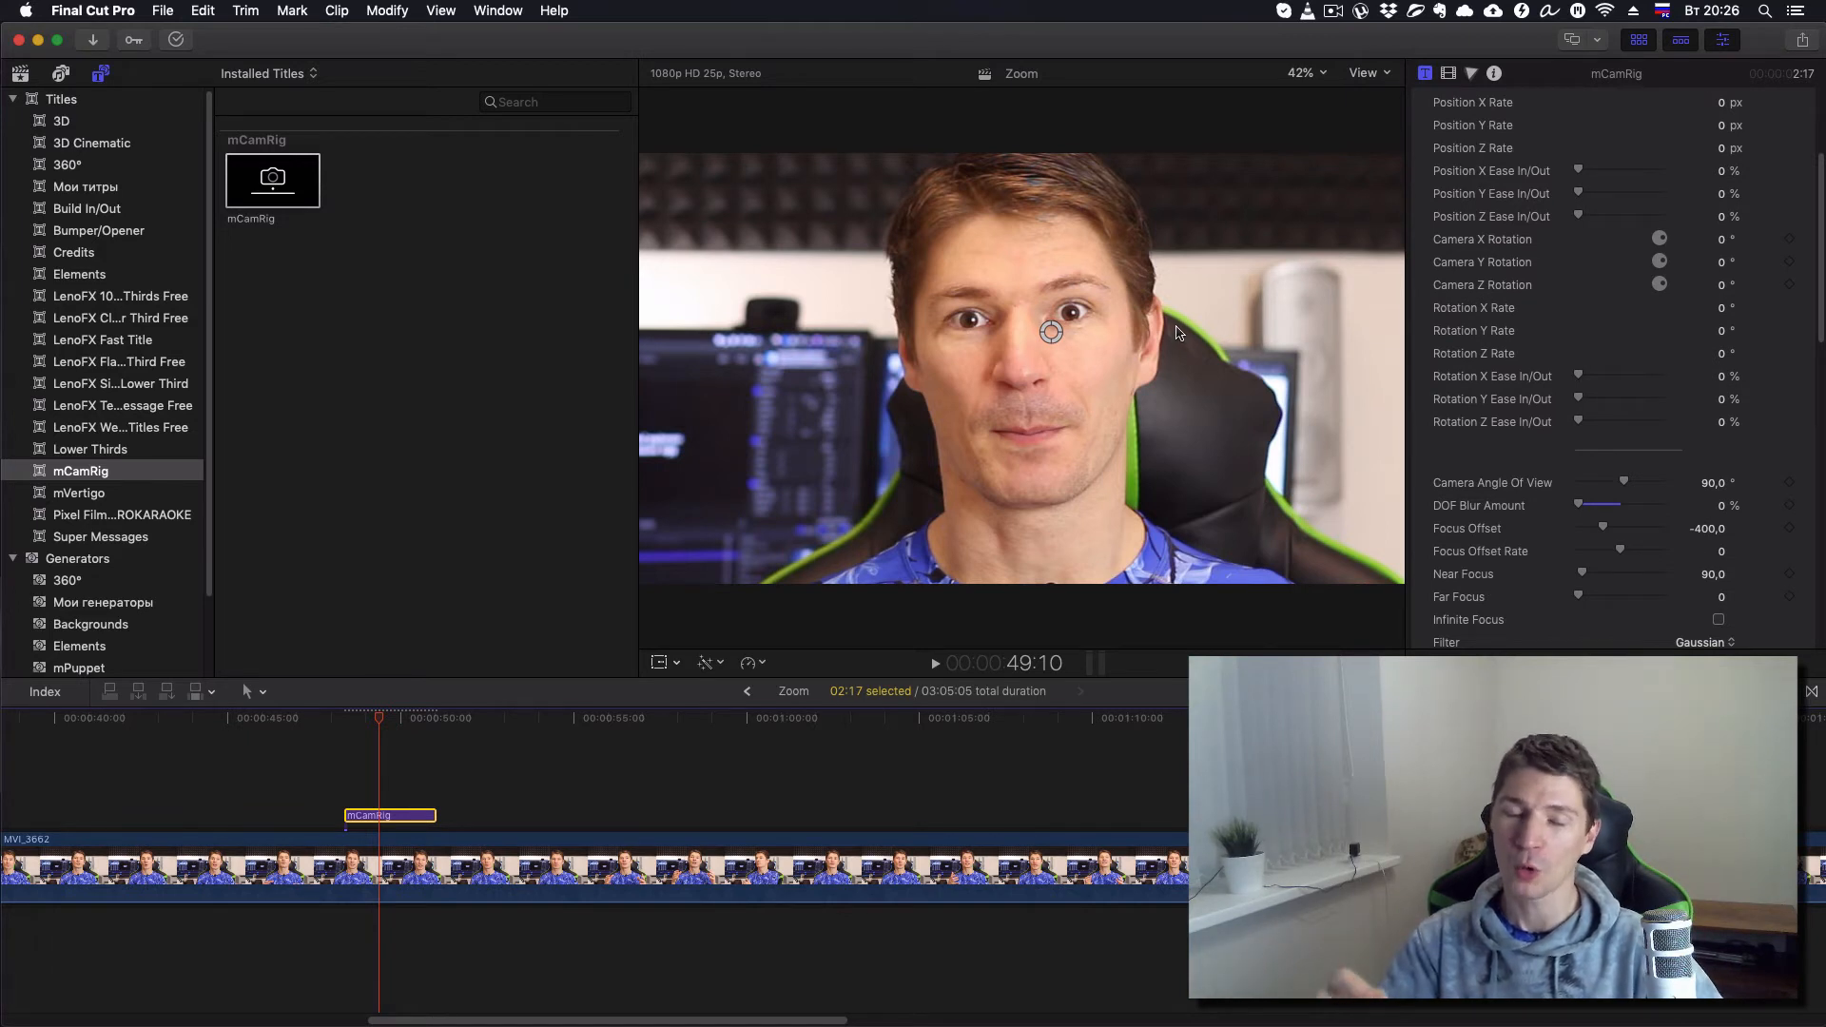
scroll(1508, 339, up, 5)
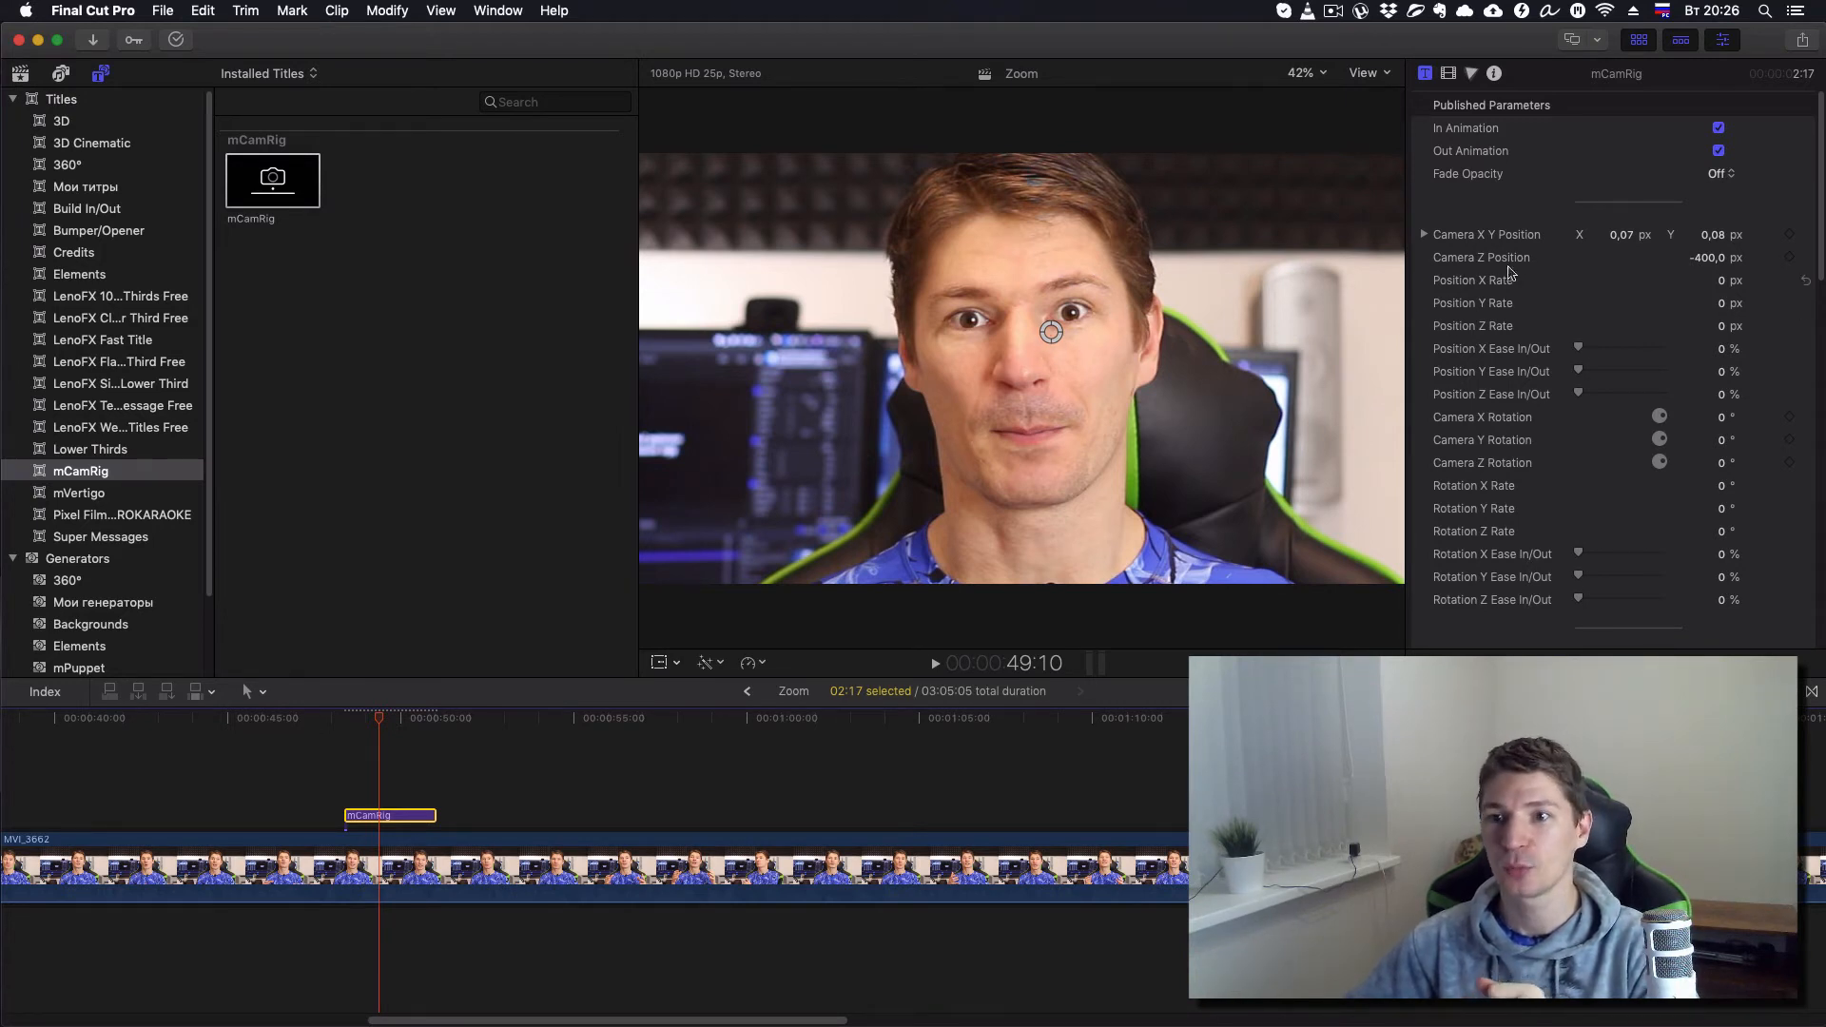
scroll(1527, 265, down, 1)
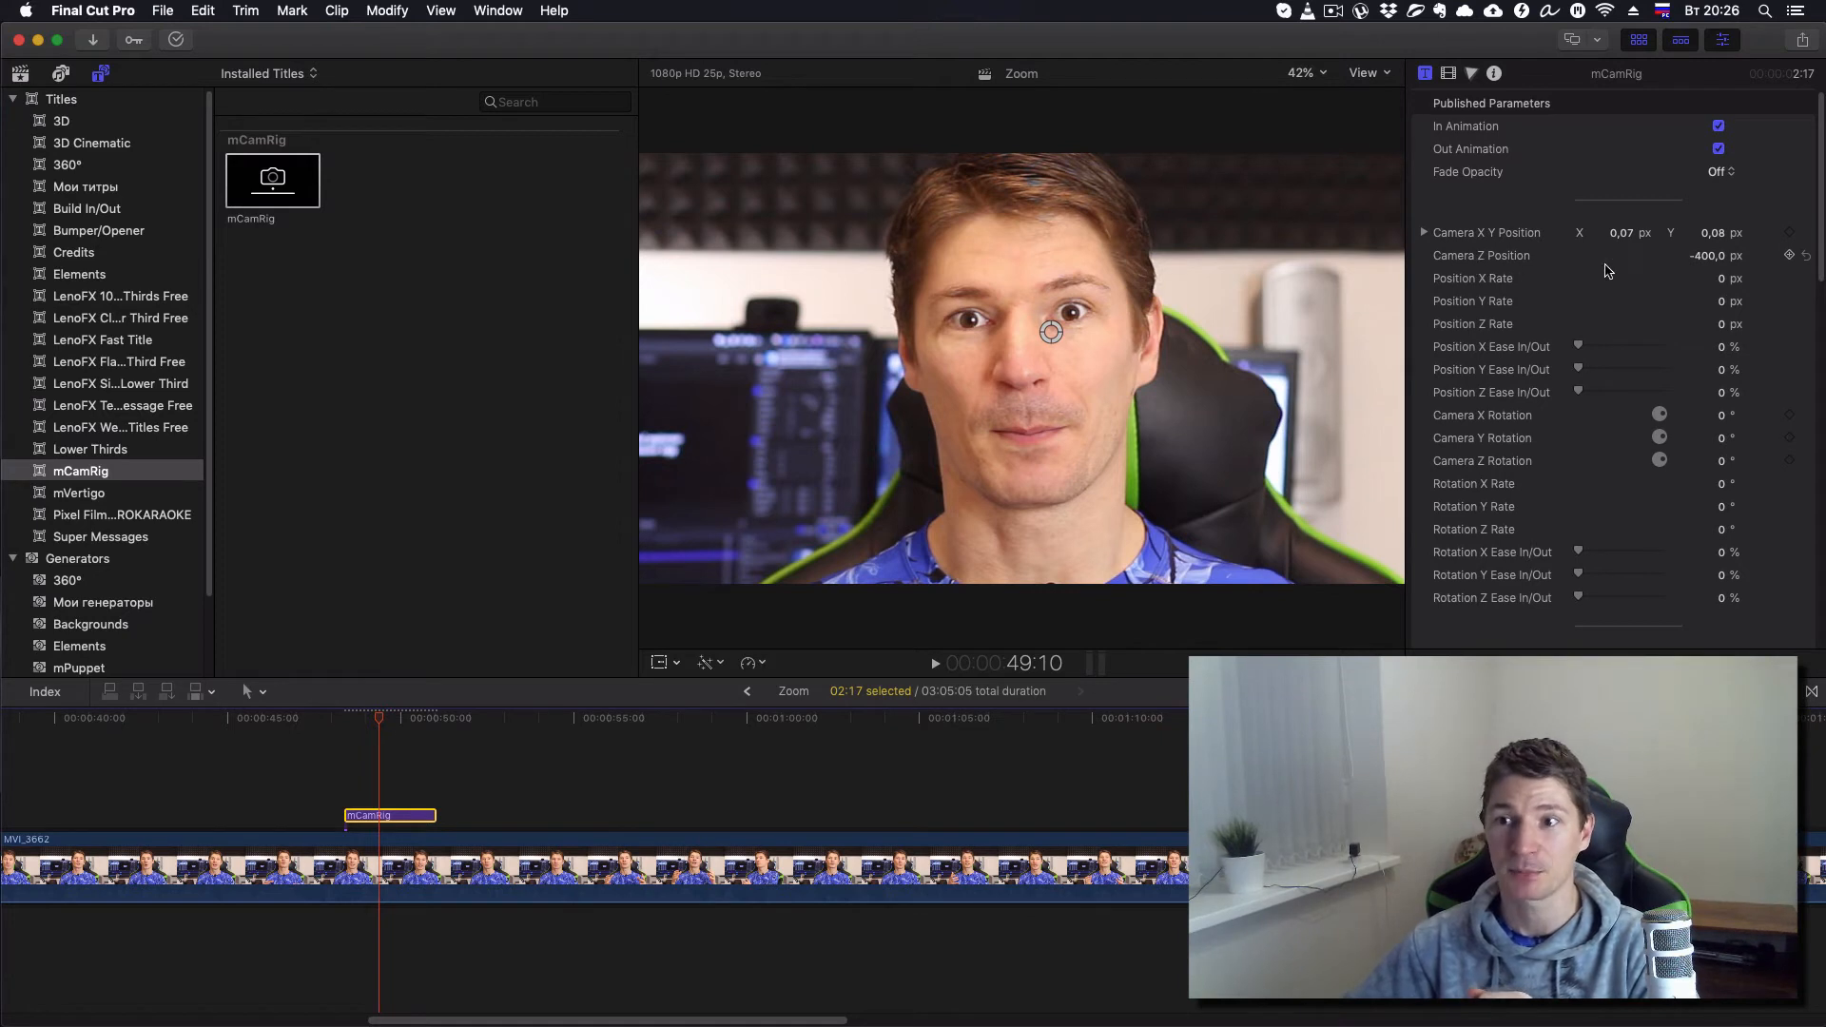
click(1708, 256)
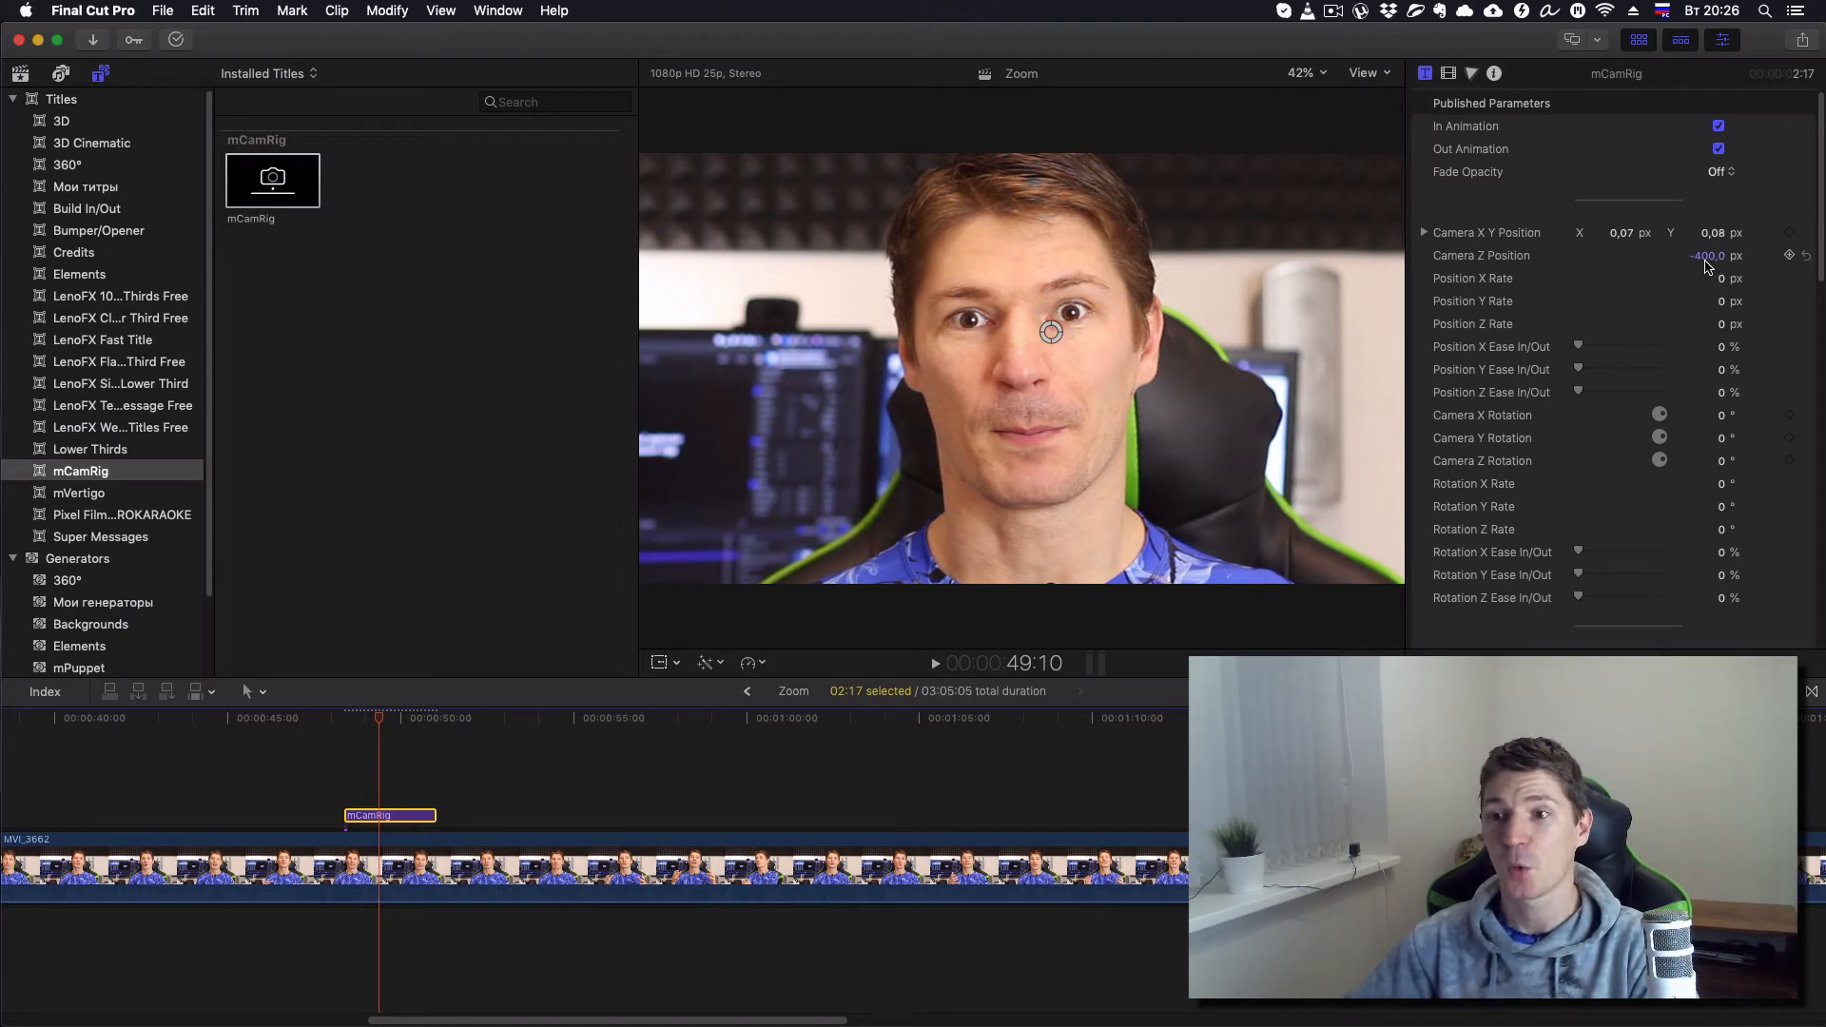
key(Return)
click(1707, 258)
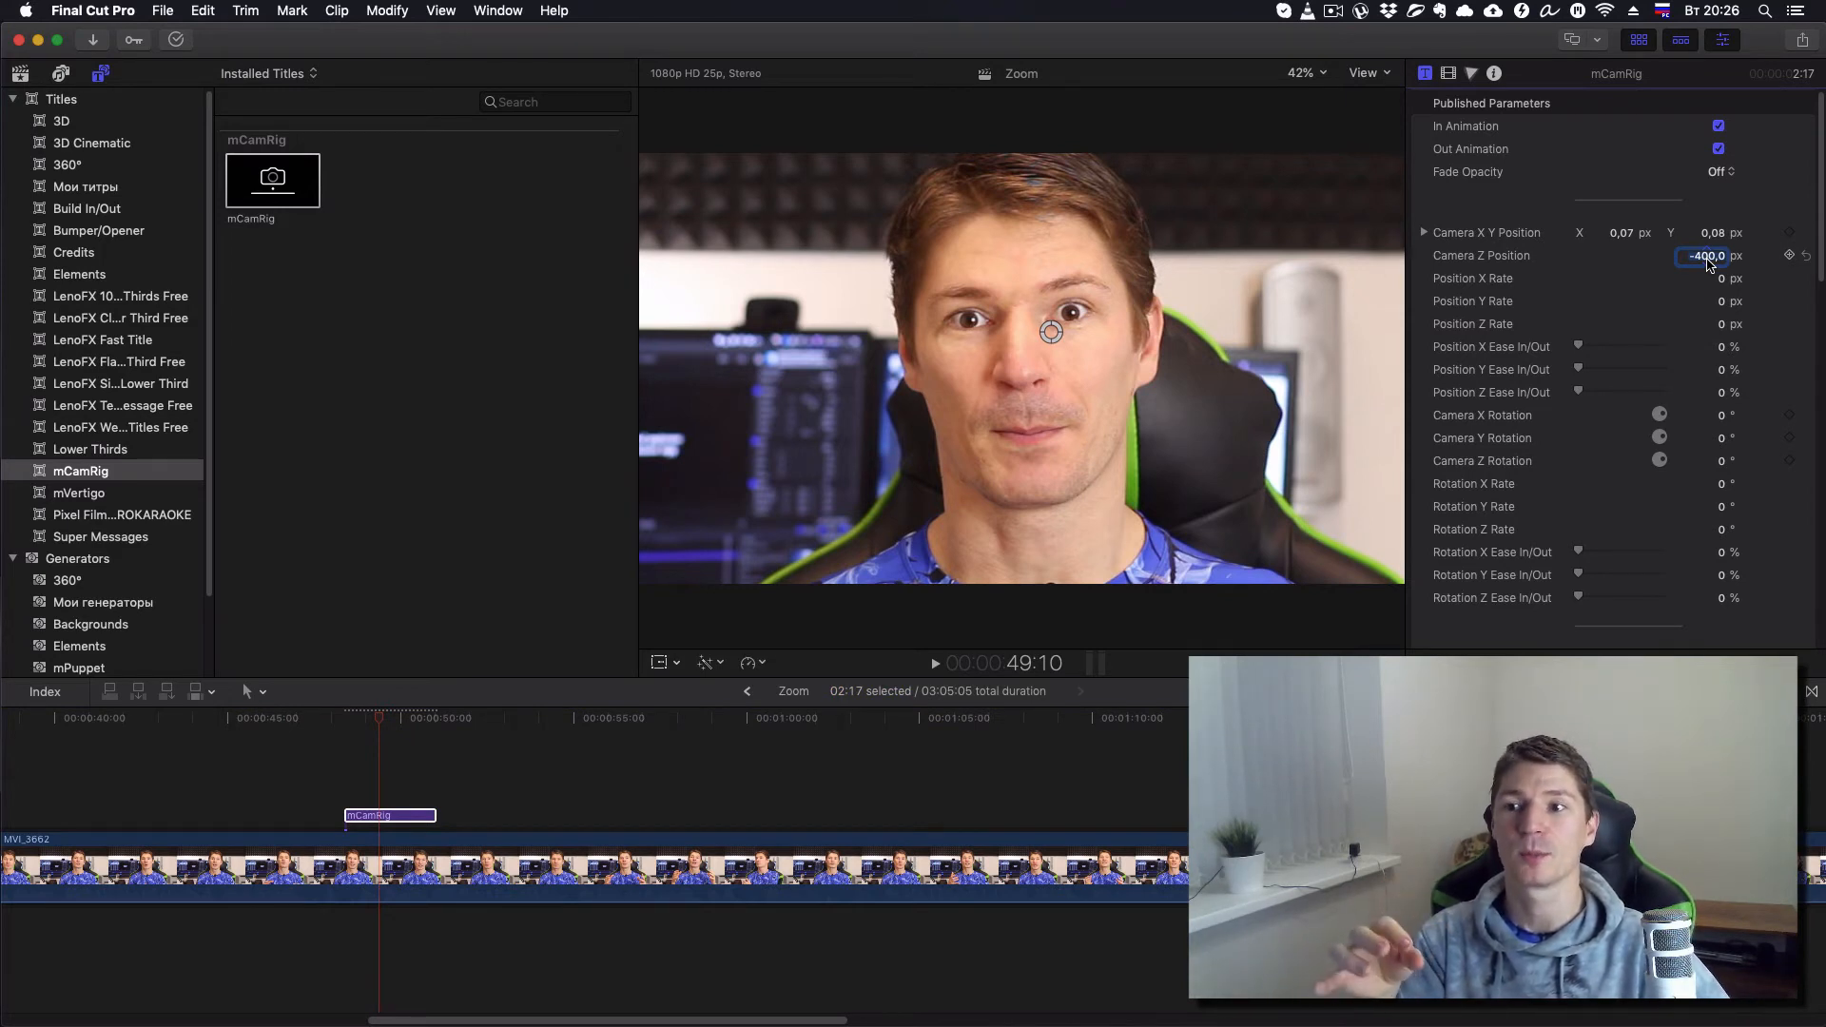
text(-)
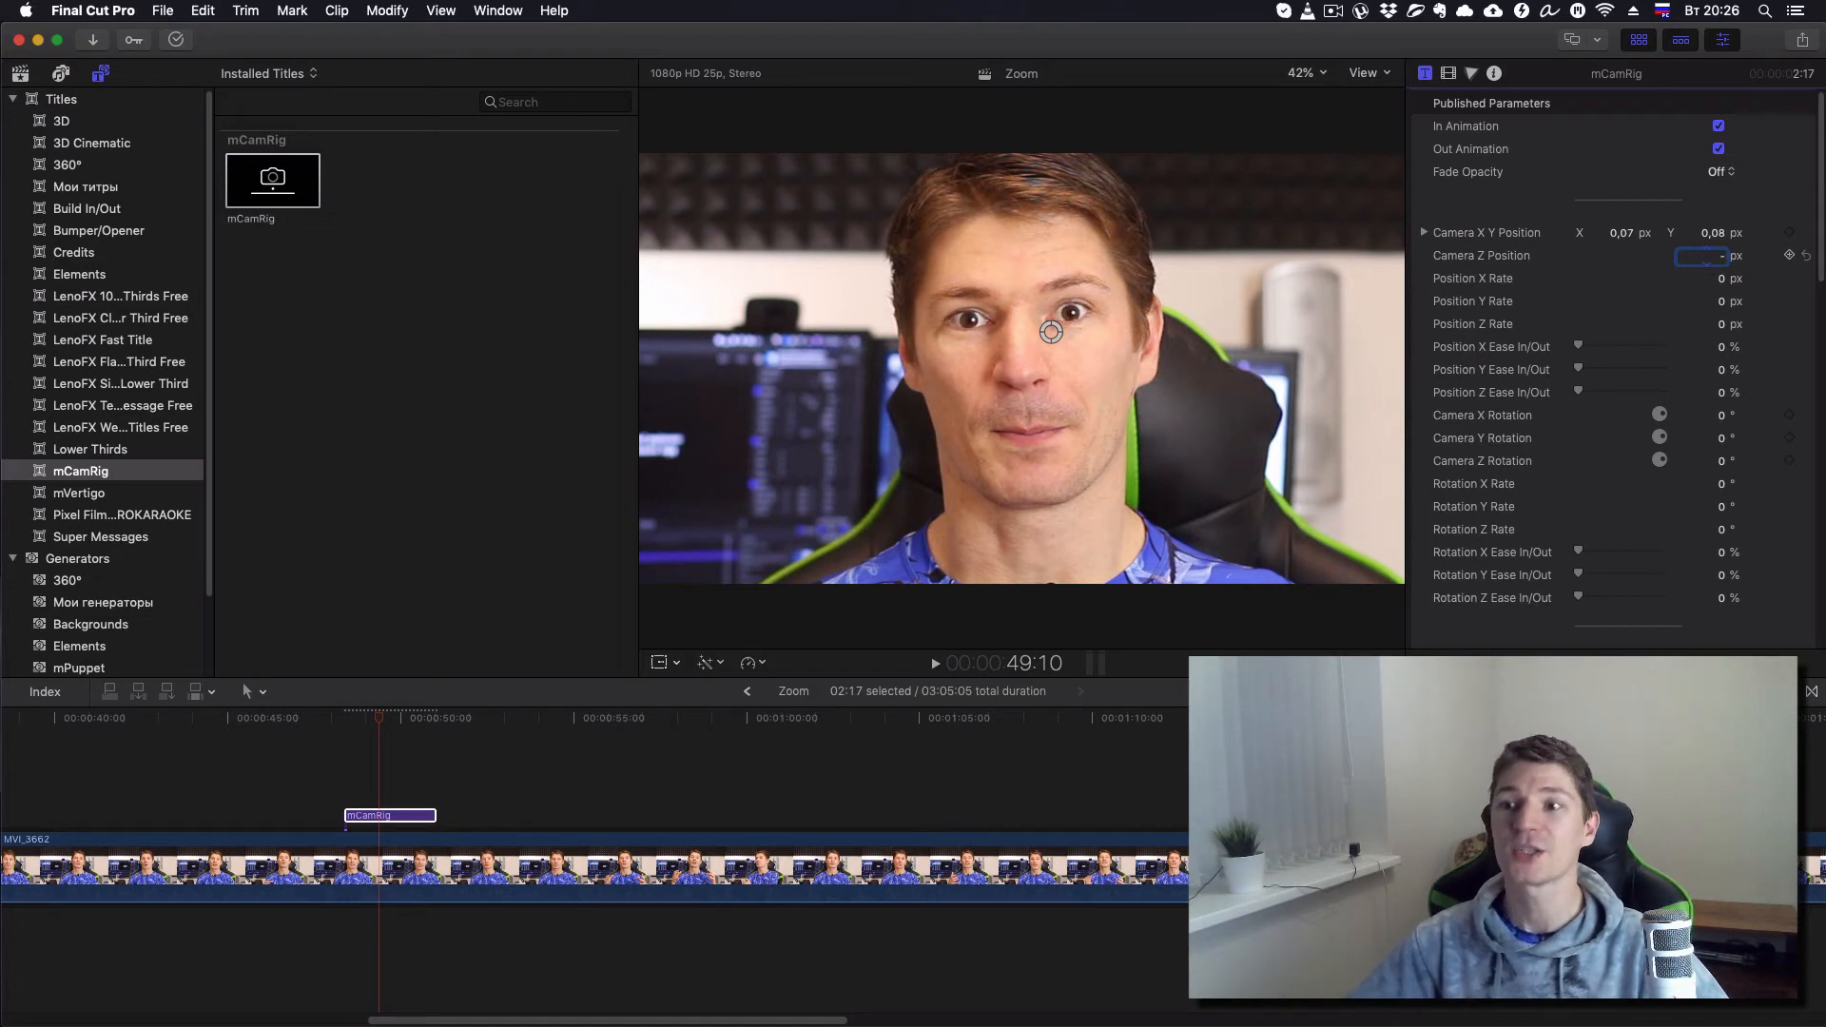
text(20)
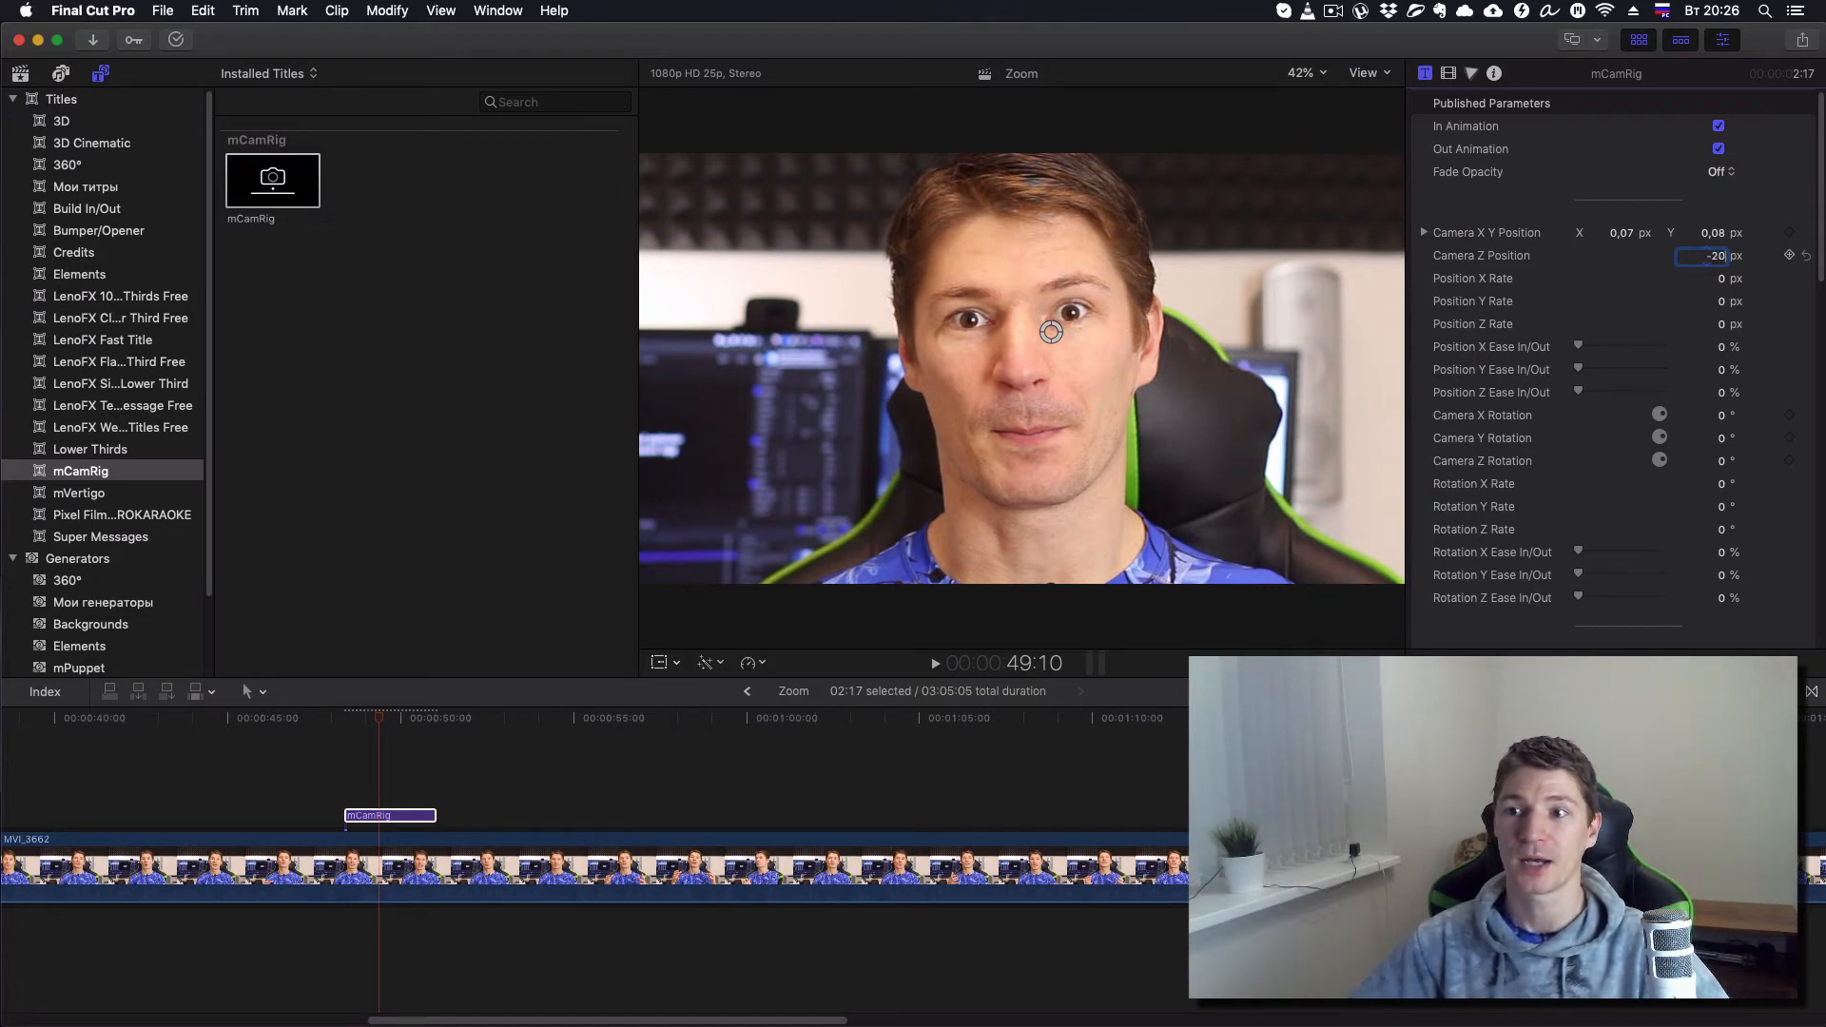
text(0)
key(Return)
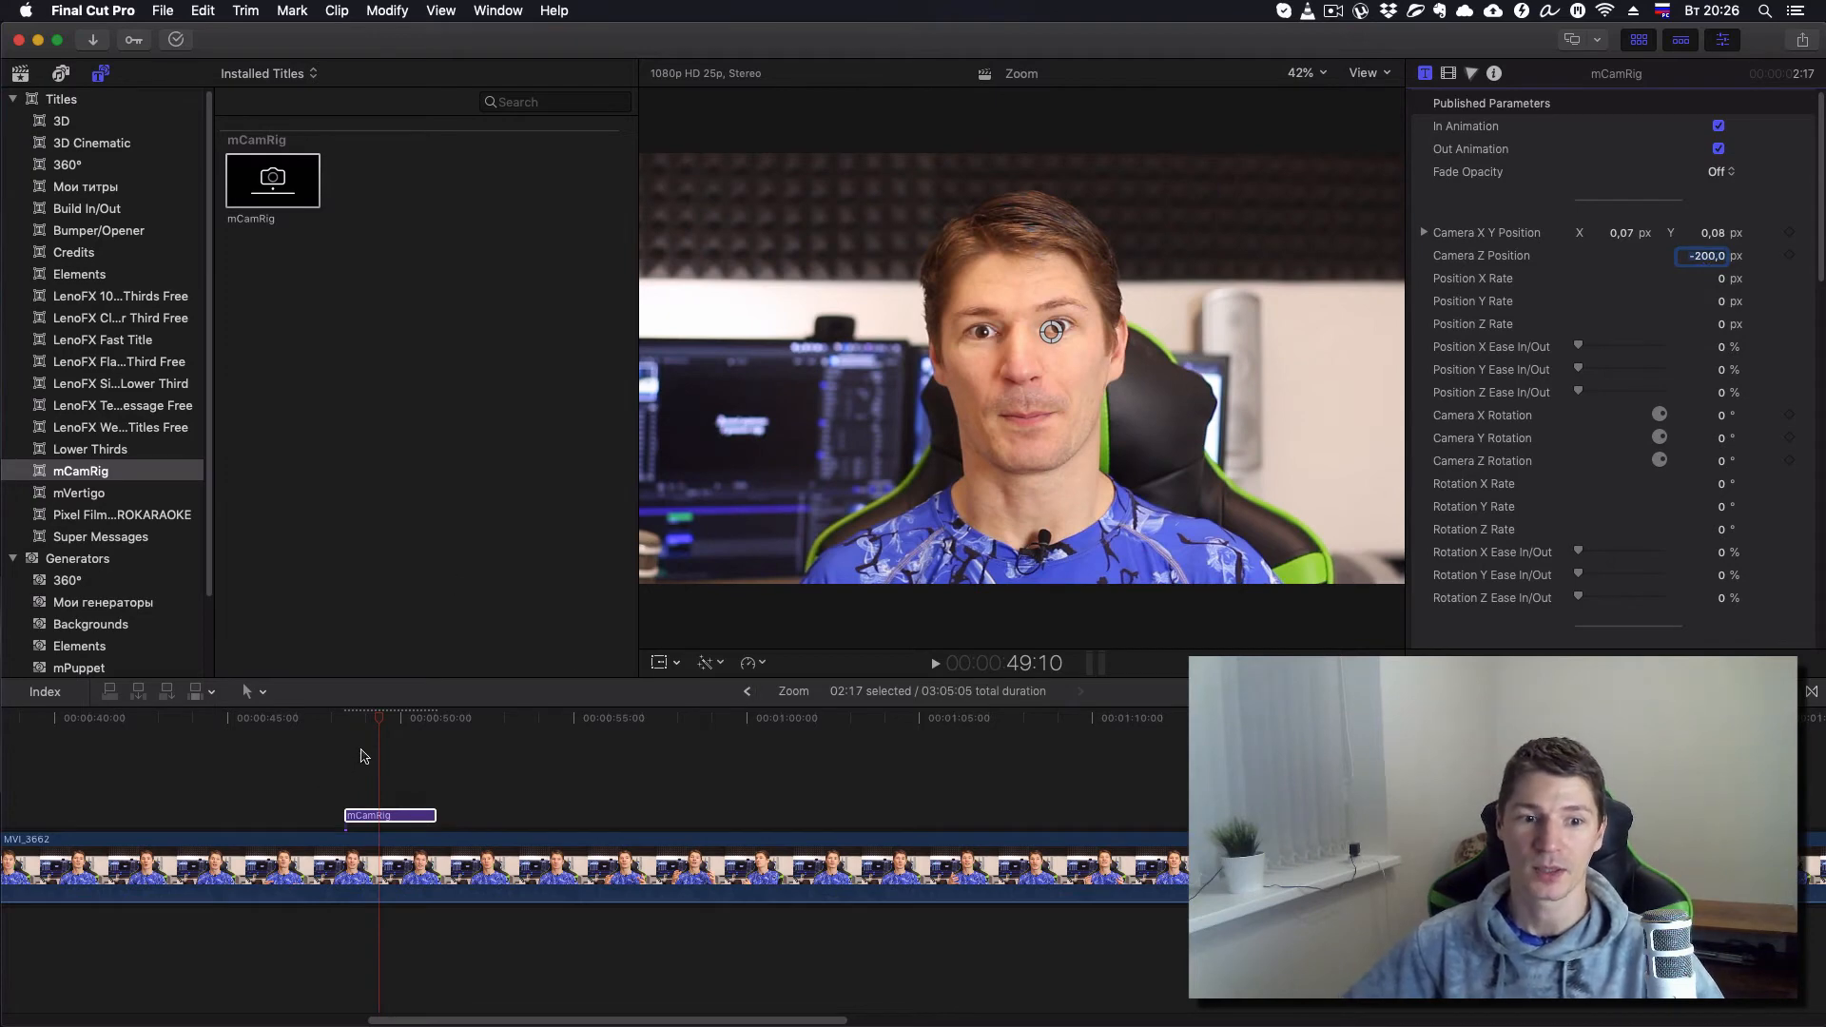
click(301, 719)
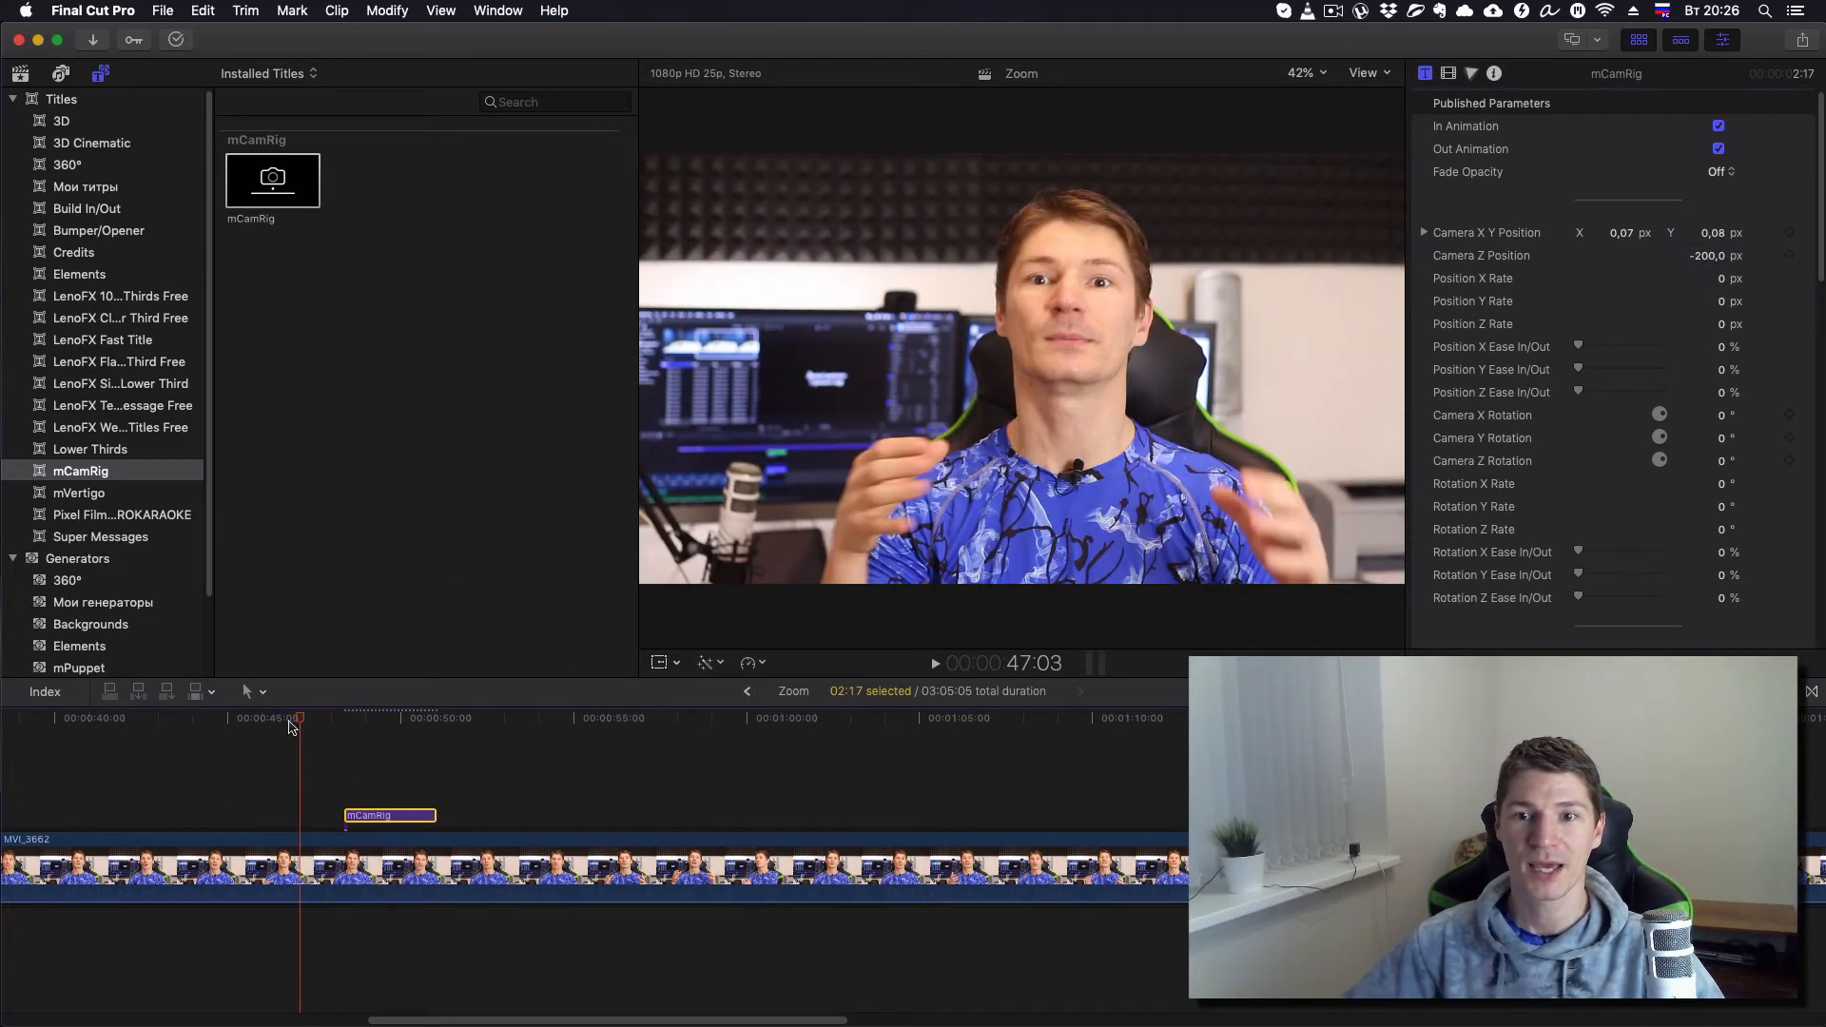
key(space)
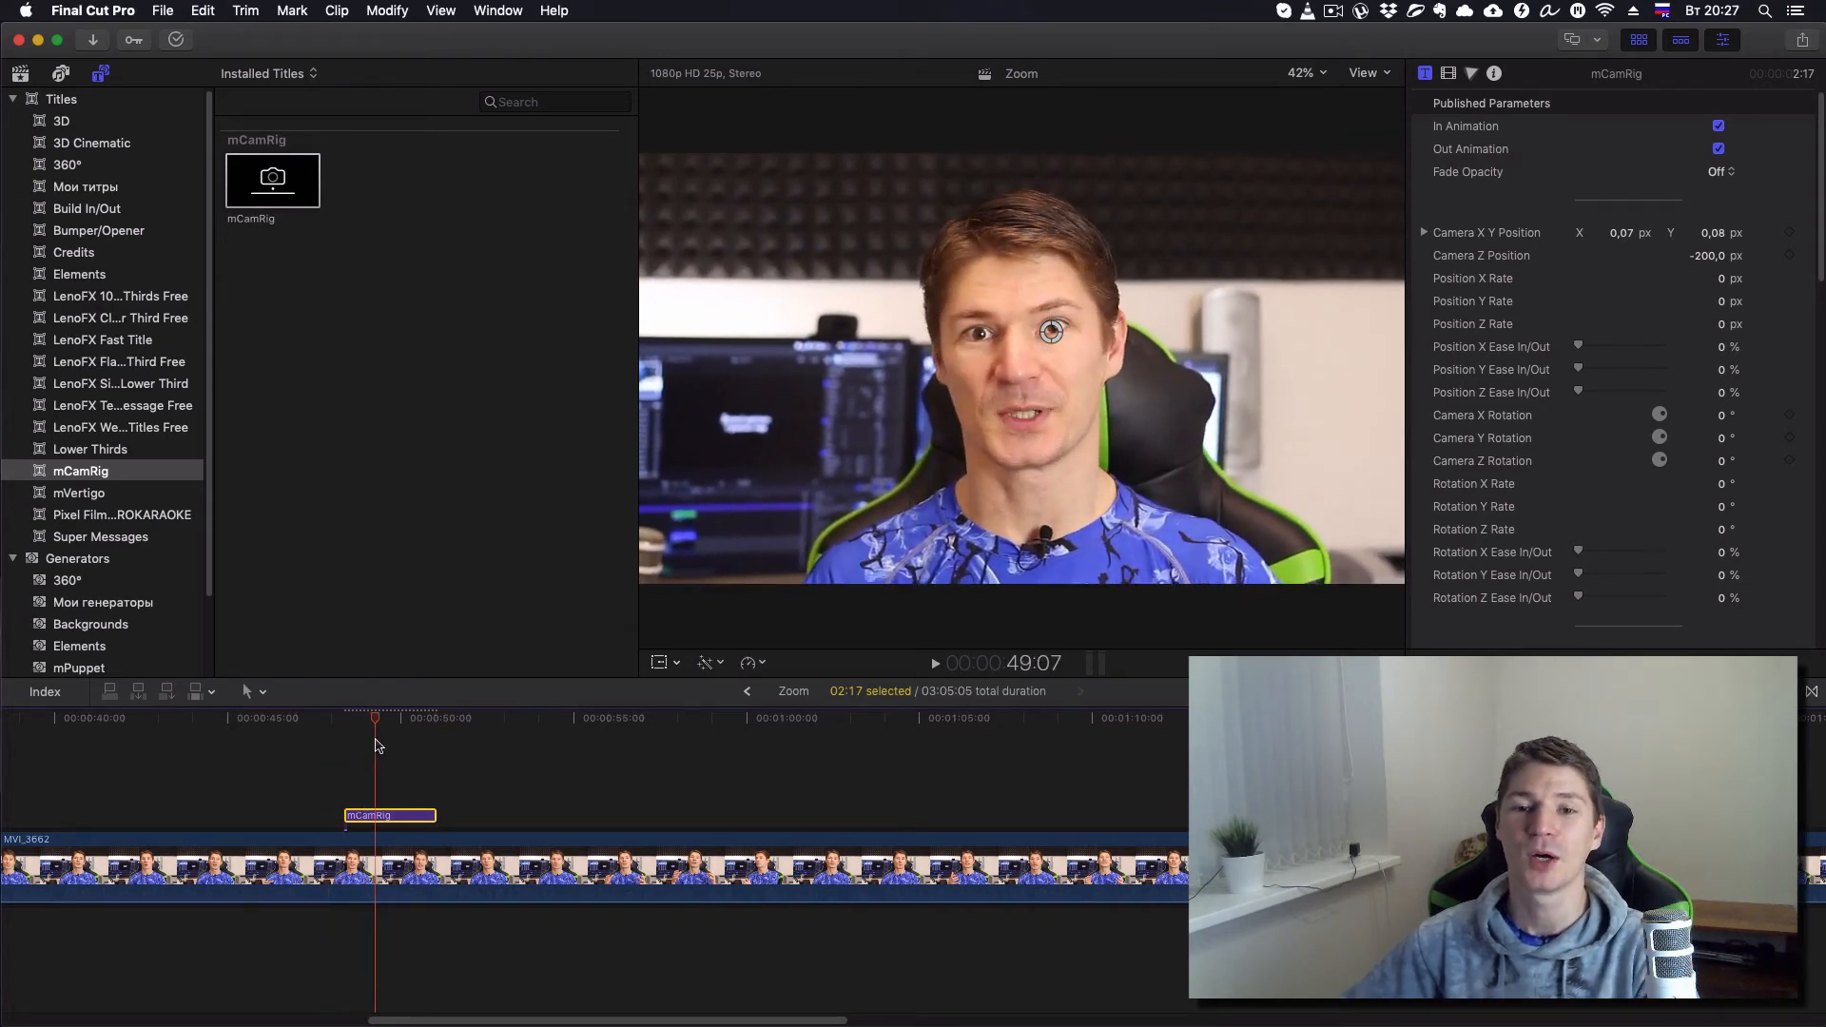
Step: At 49:03, reposition the camera centre to about X 0.02, Y -0.02 px and play the title back
mouse_move(376, 739)
mouse_down()
mouse_move(352, 744)
mouse_move(372, 742)
mouse_up()
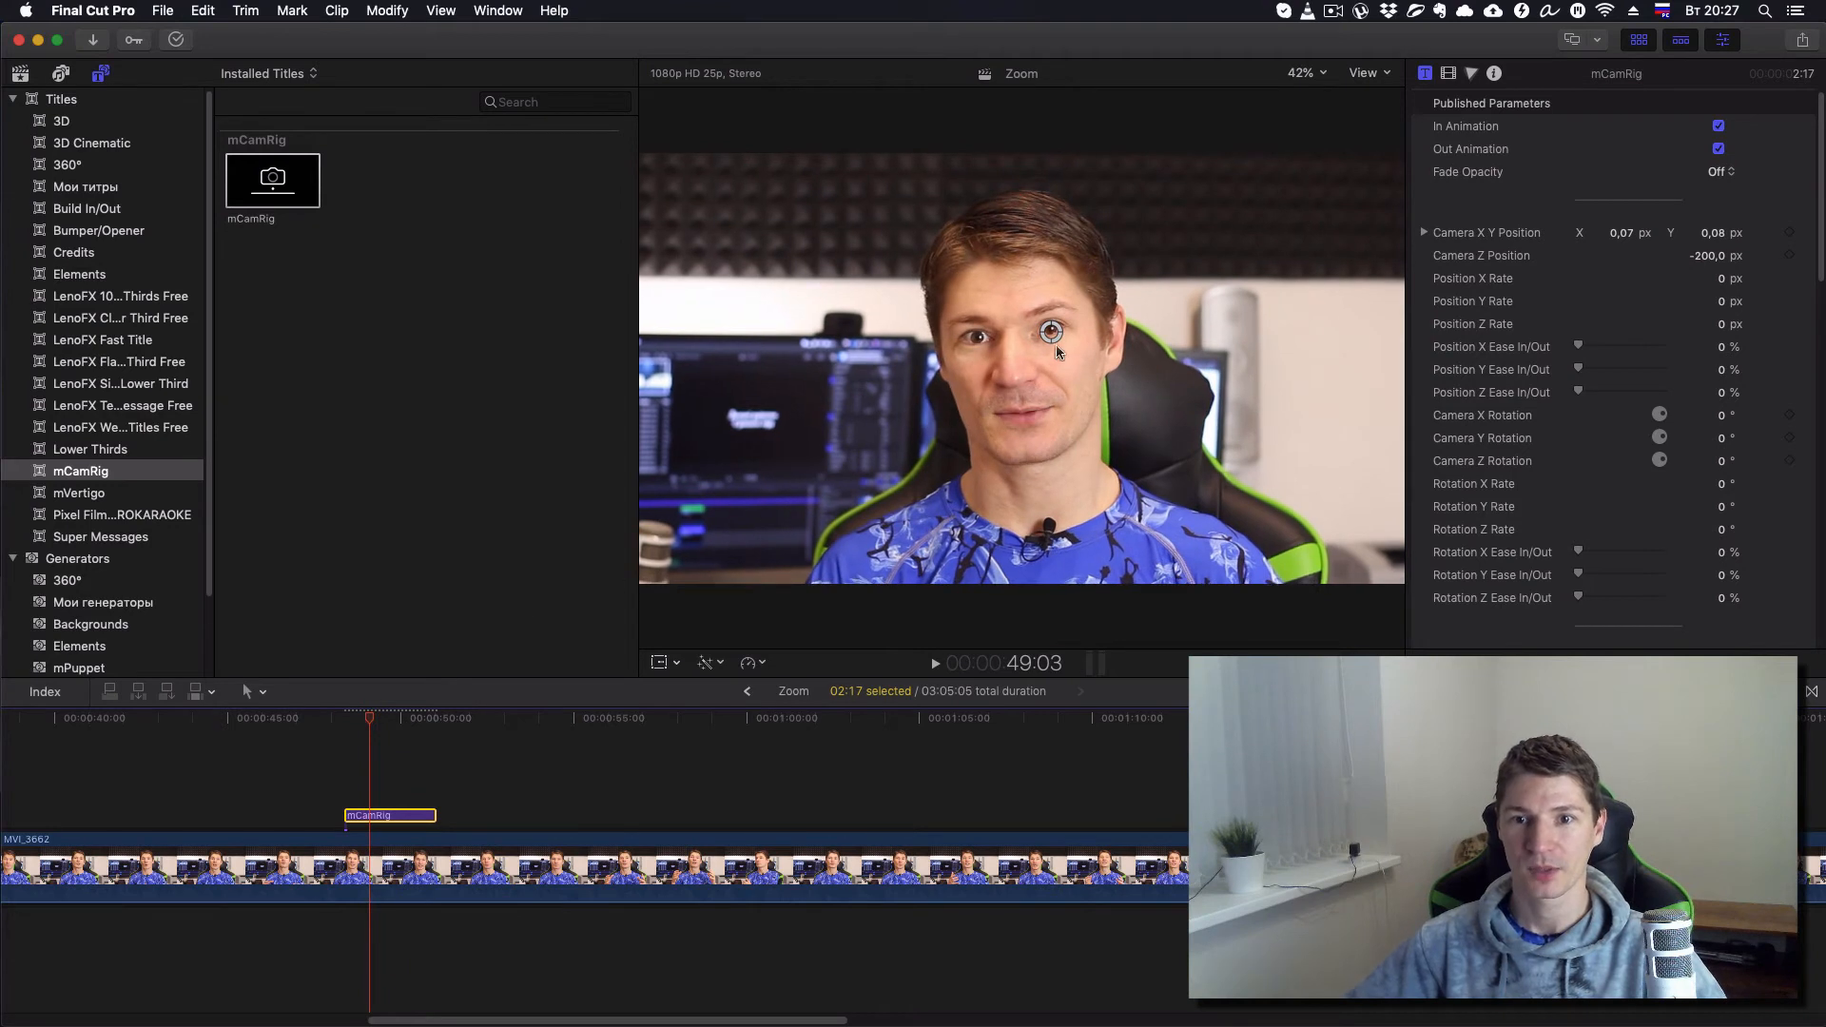
drag(1051, 333, 1029, 376)
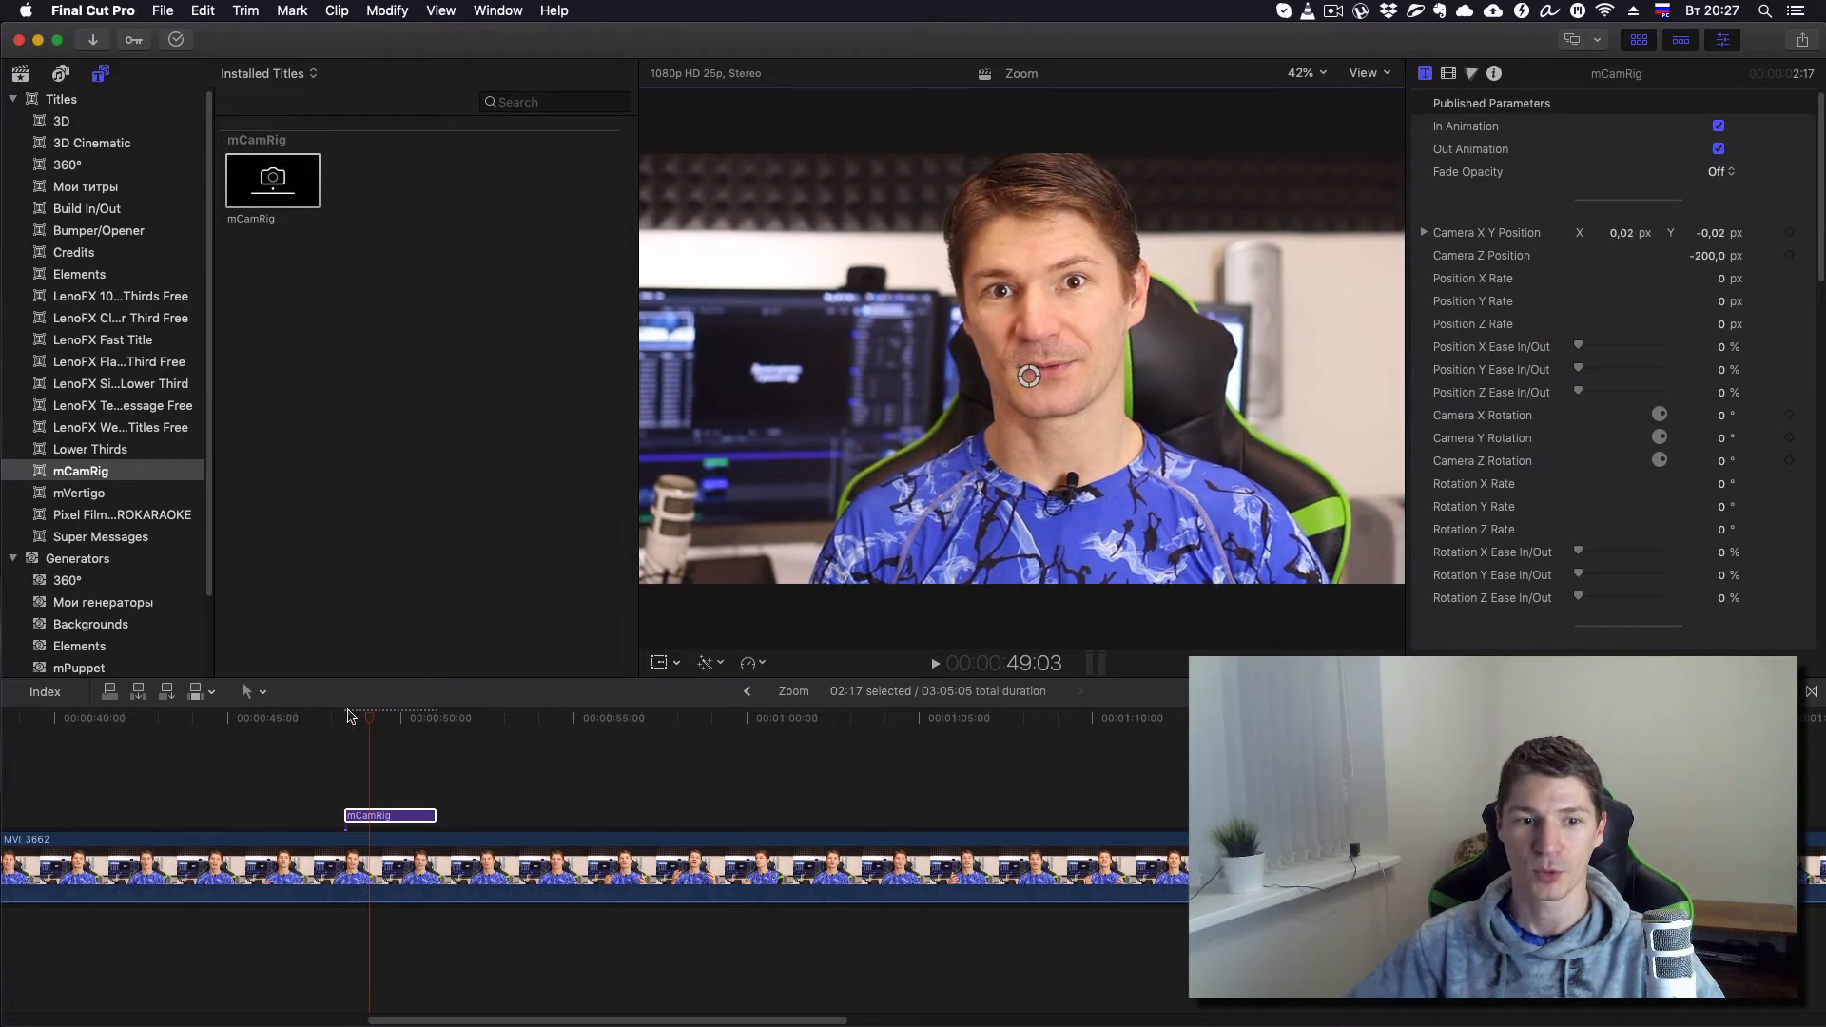
key(space)
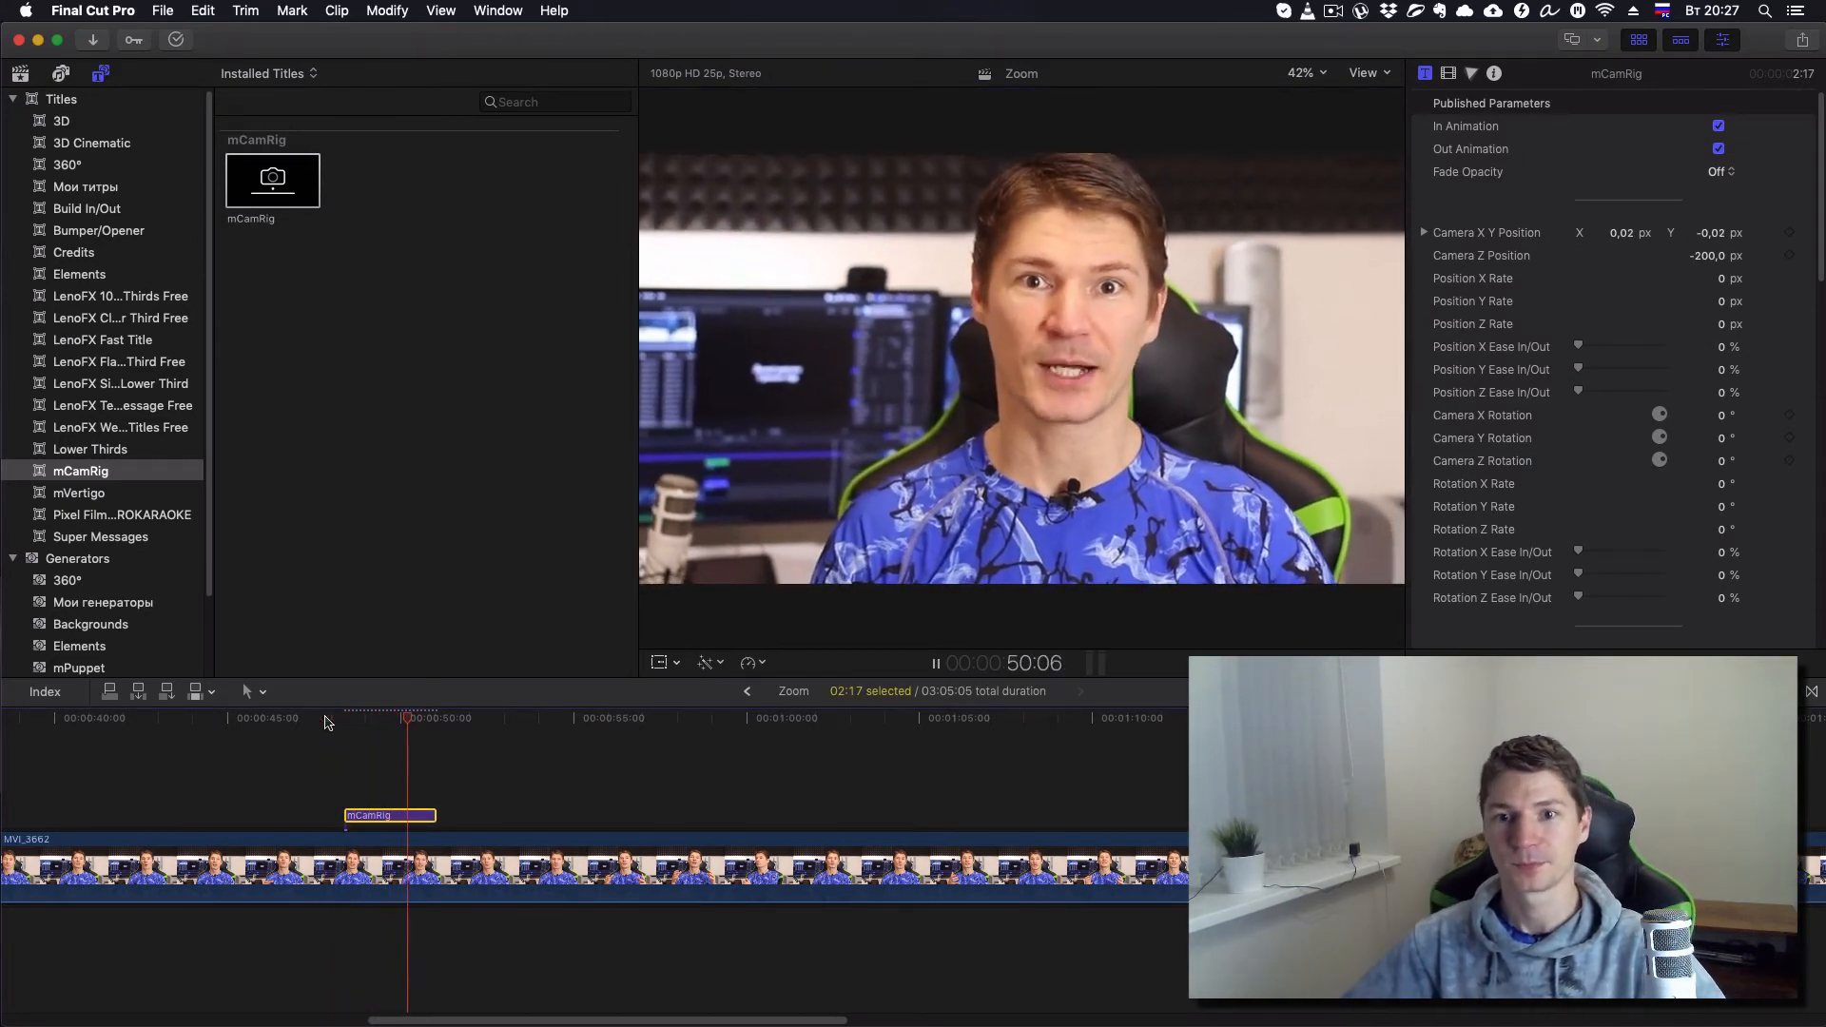
key(space)
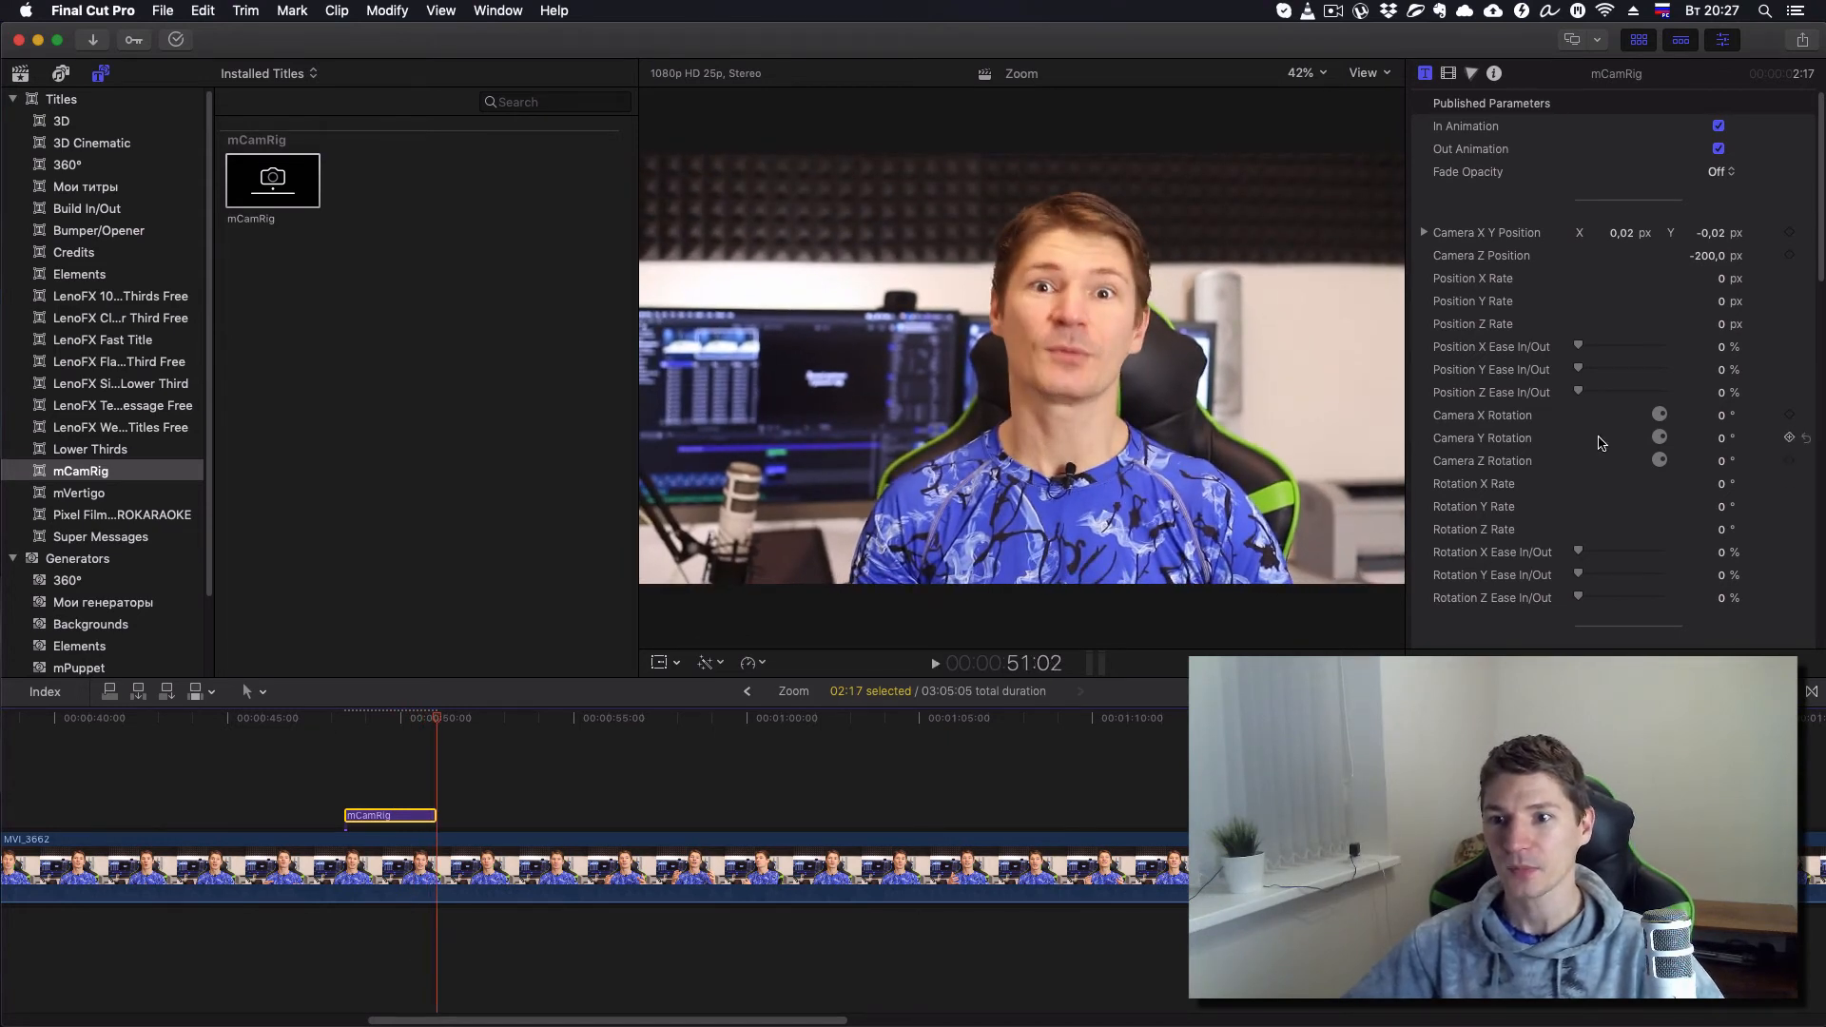
Step: Examine the remaining mCamRig parameters, from rotation and focus through pixellate and mask to wriggle and background settings
scroll(1602, 443, down, 5)
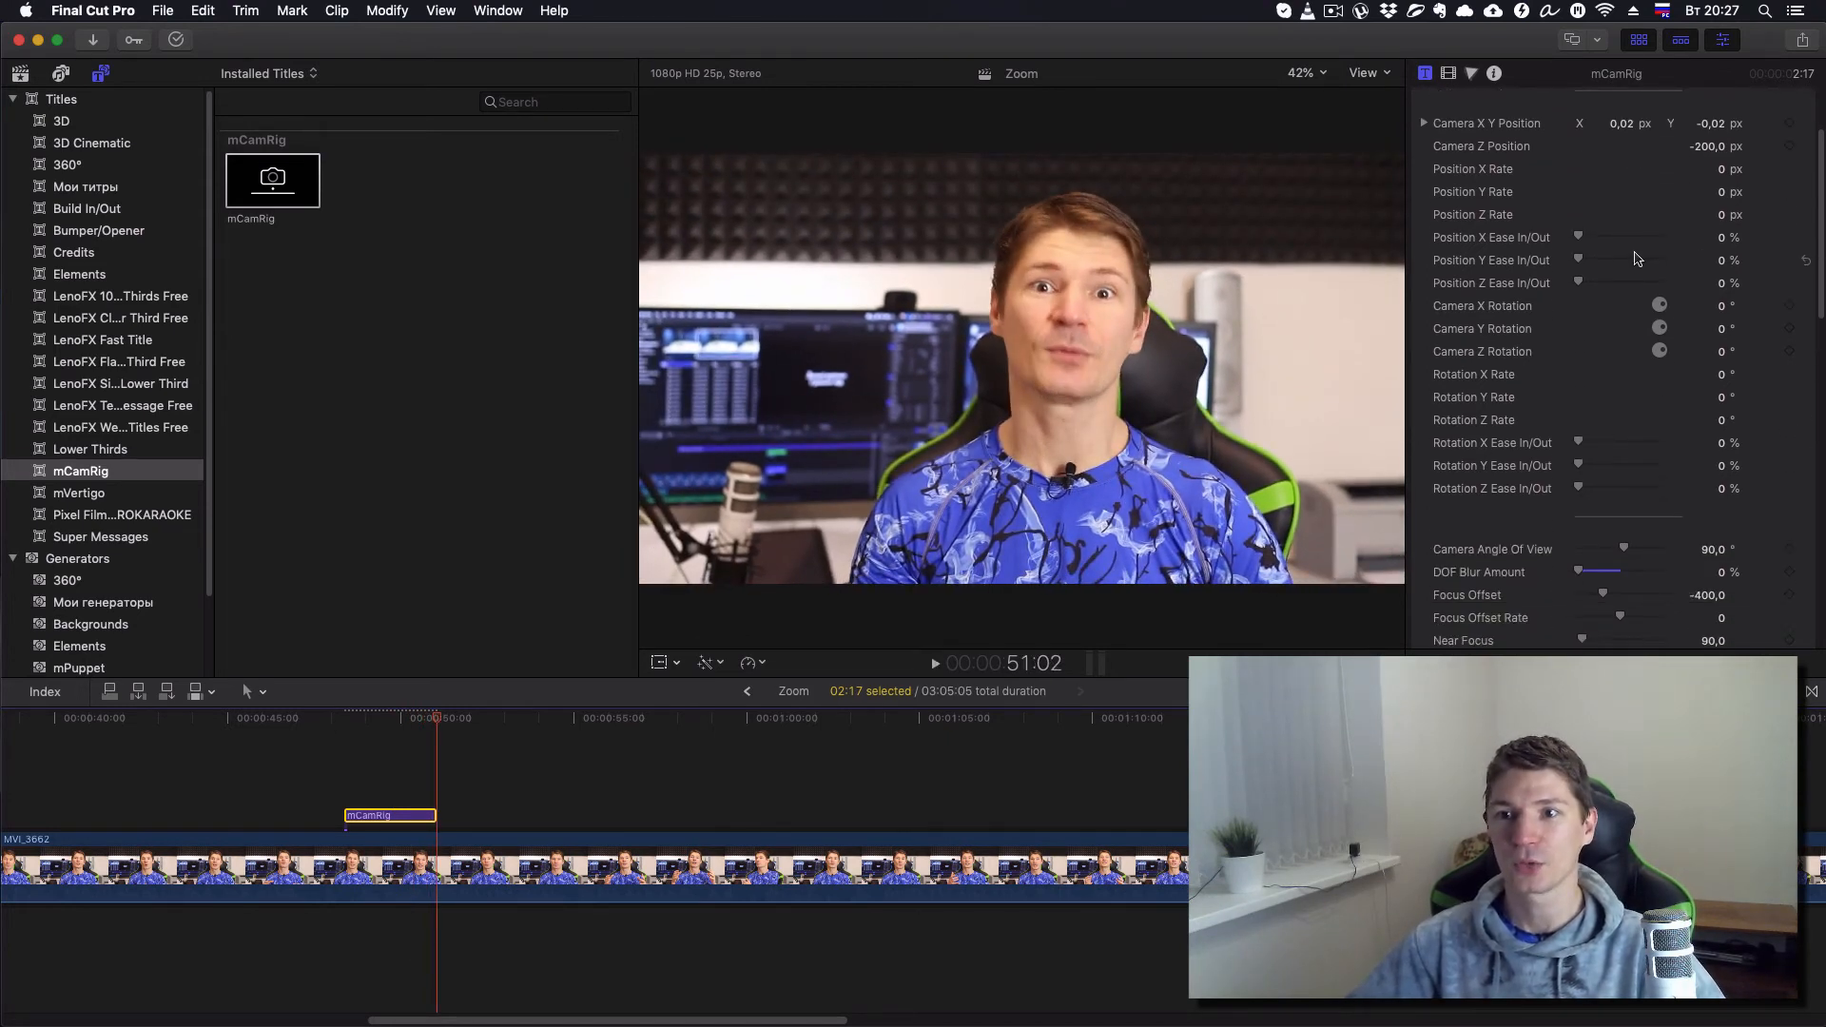
scroll(1631, 262, down, 3)
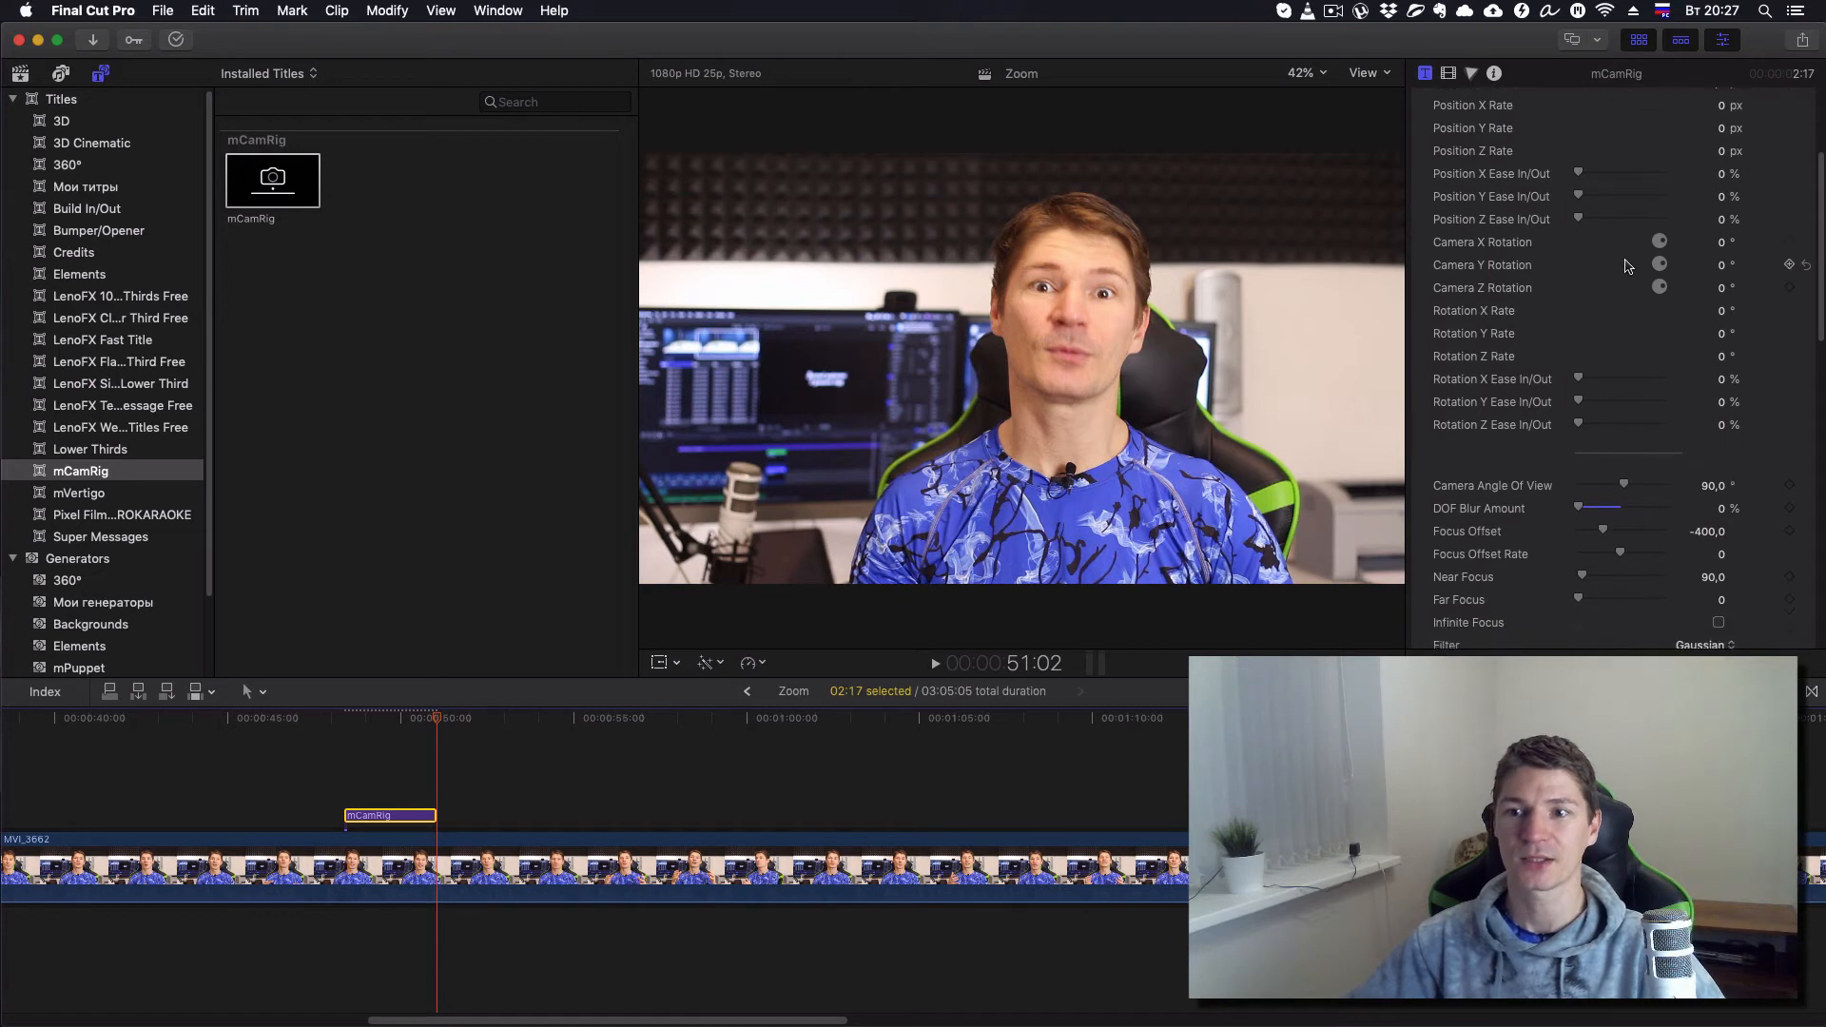
scroll(1629, 271, down, 4)
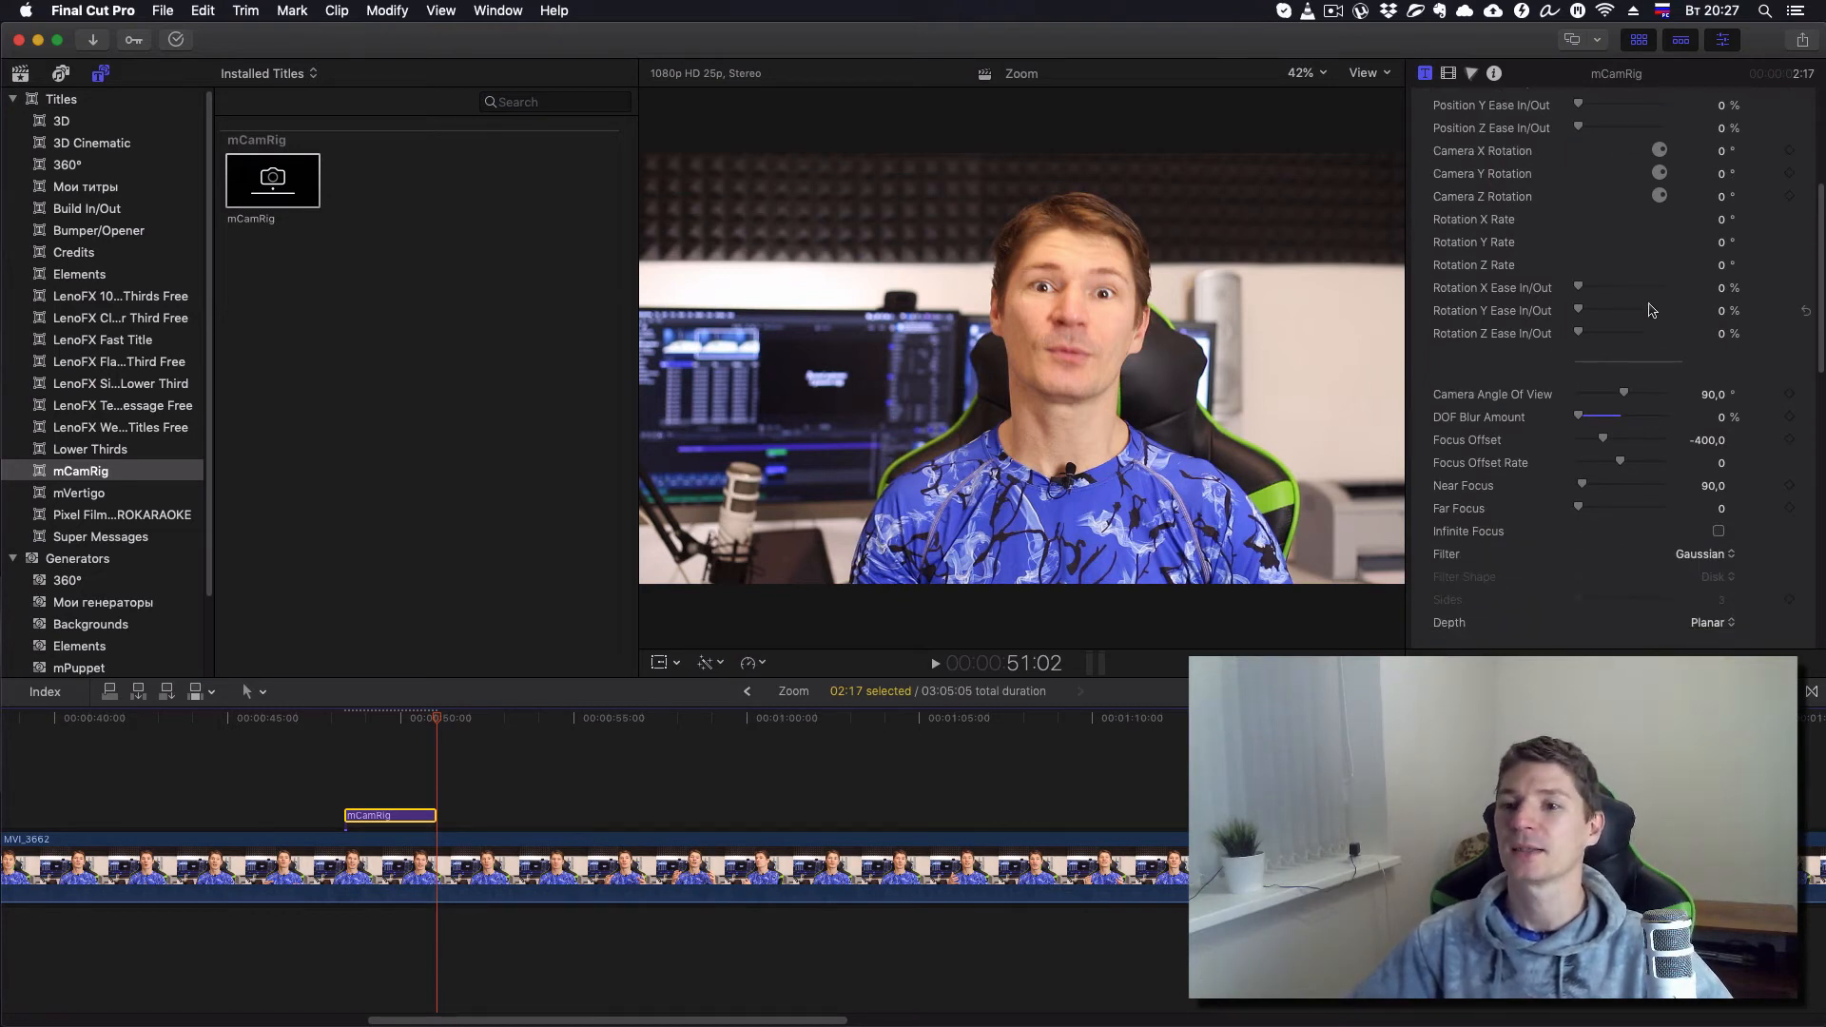
scroll(1646, 310, down, 4)
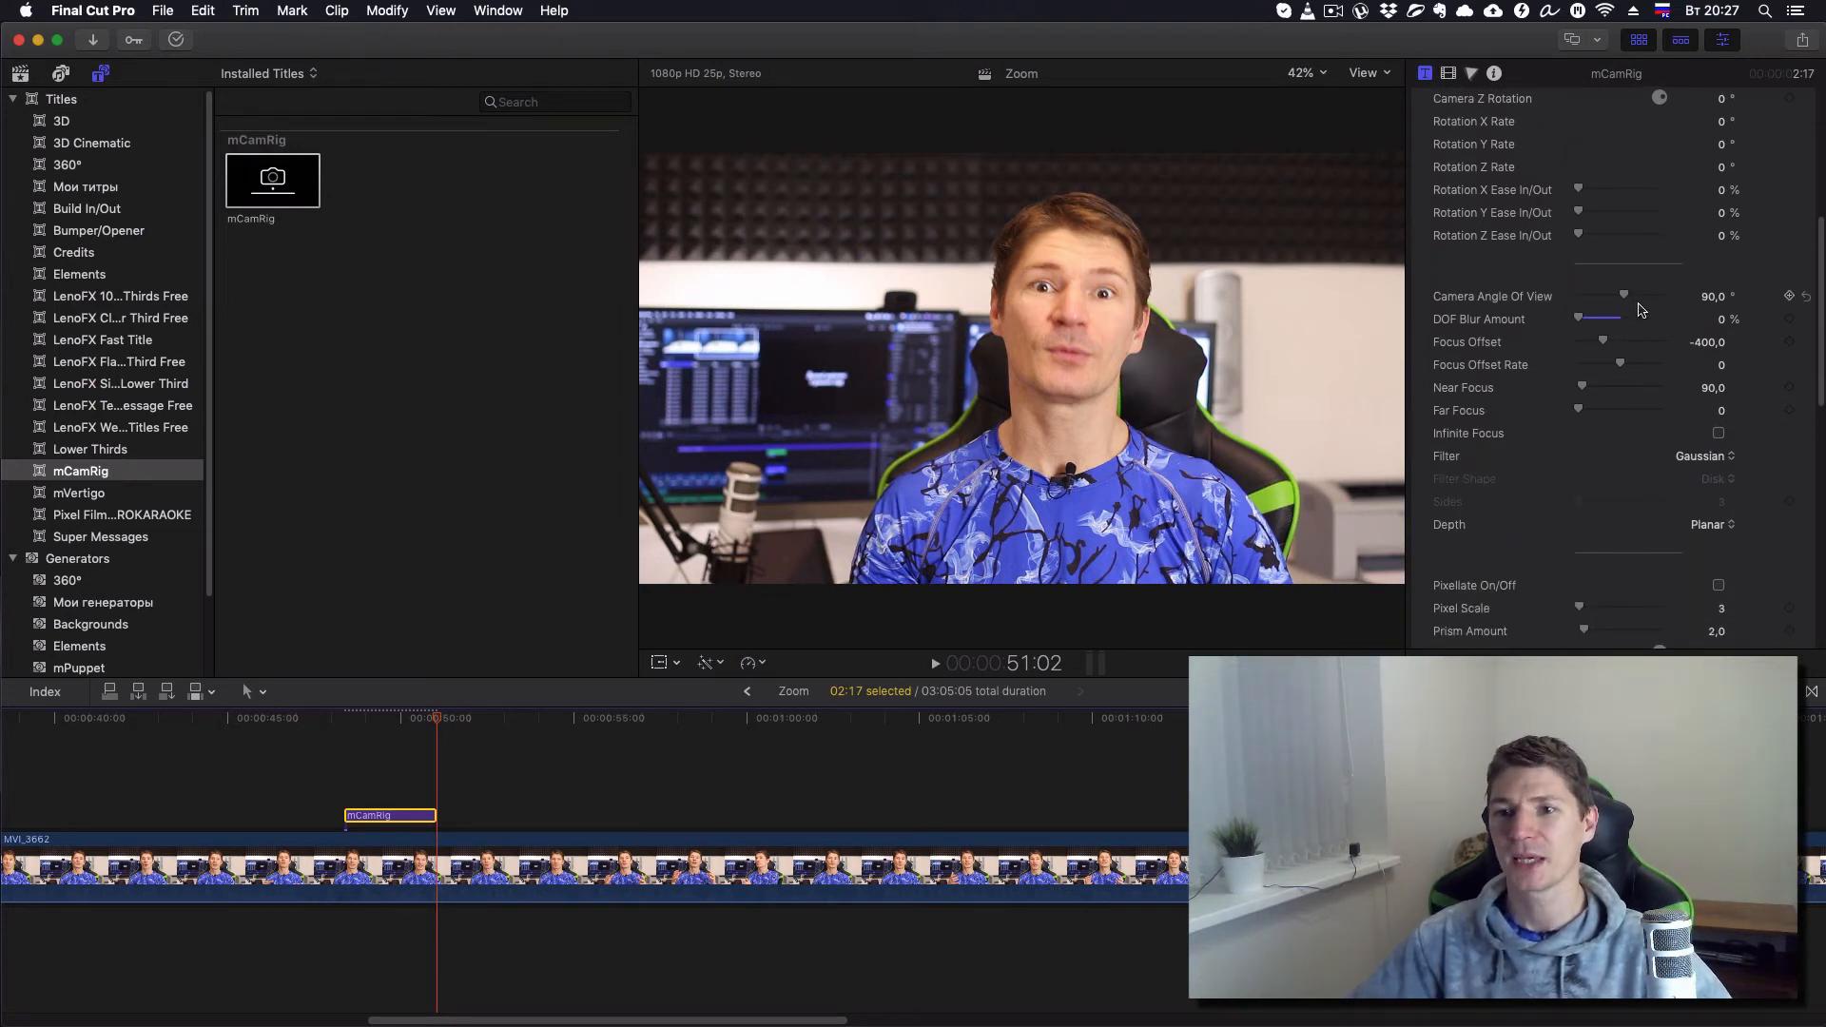
scroll(1639, 309, down, 12)
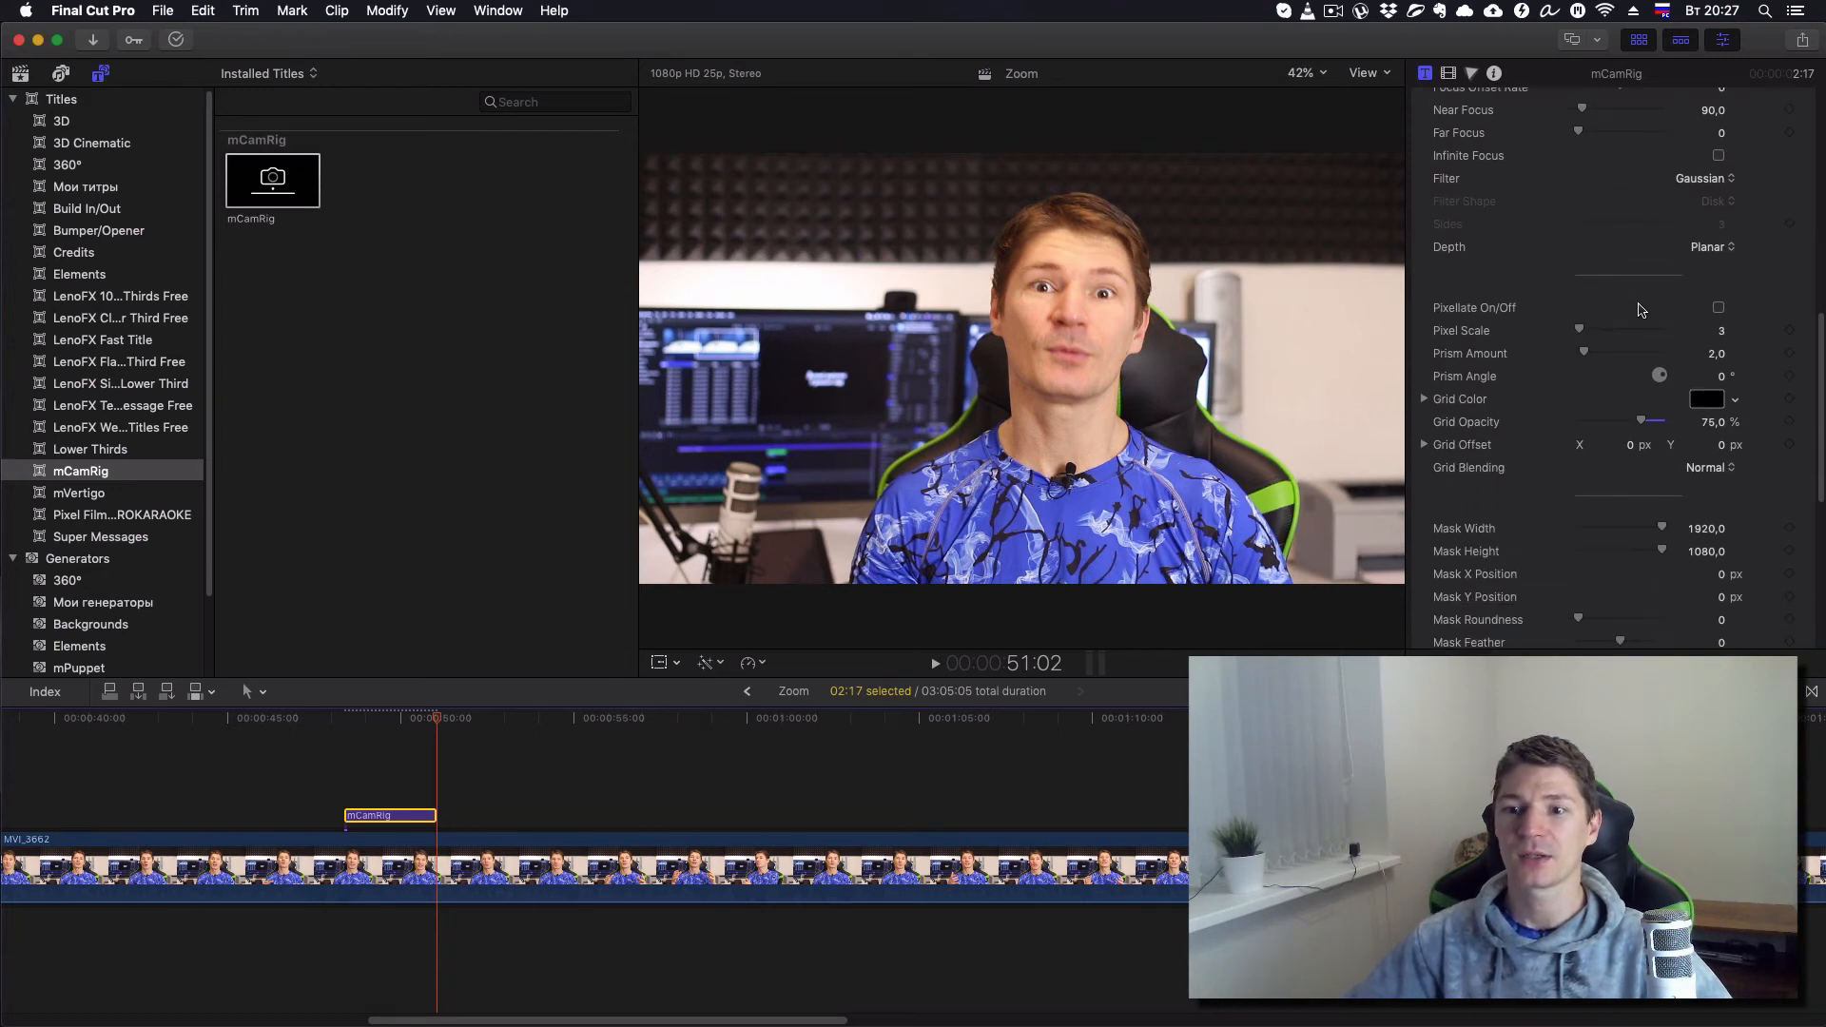
scroll(1639, 309, down, 13)
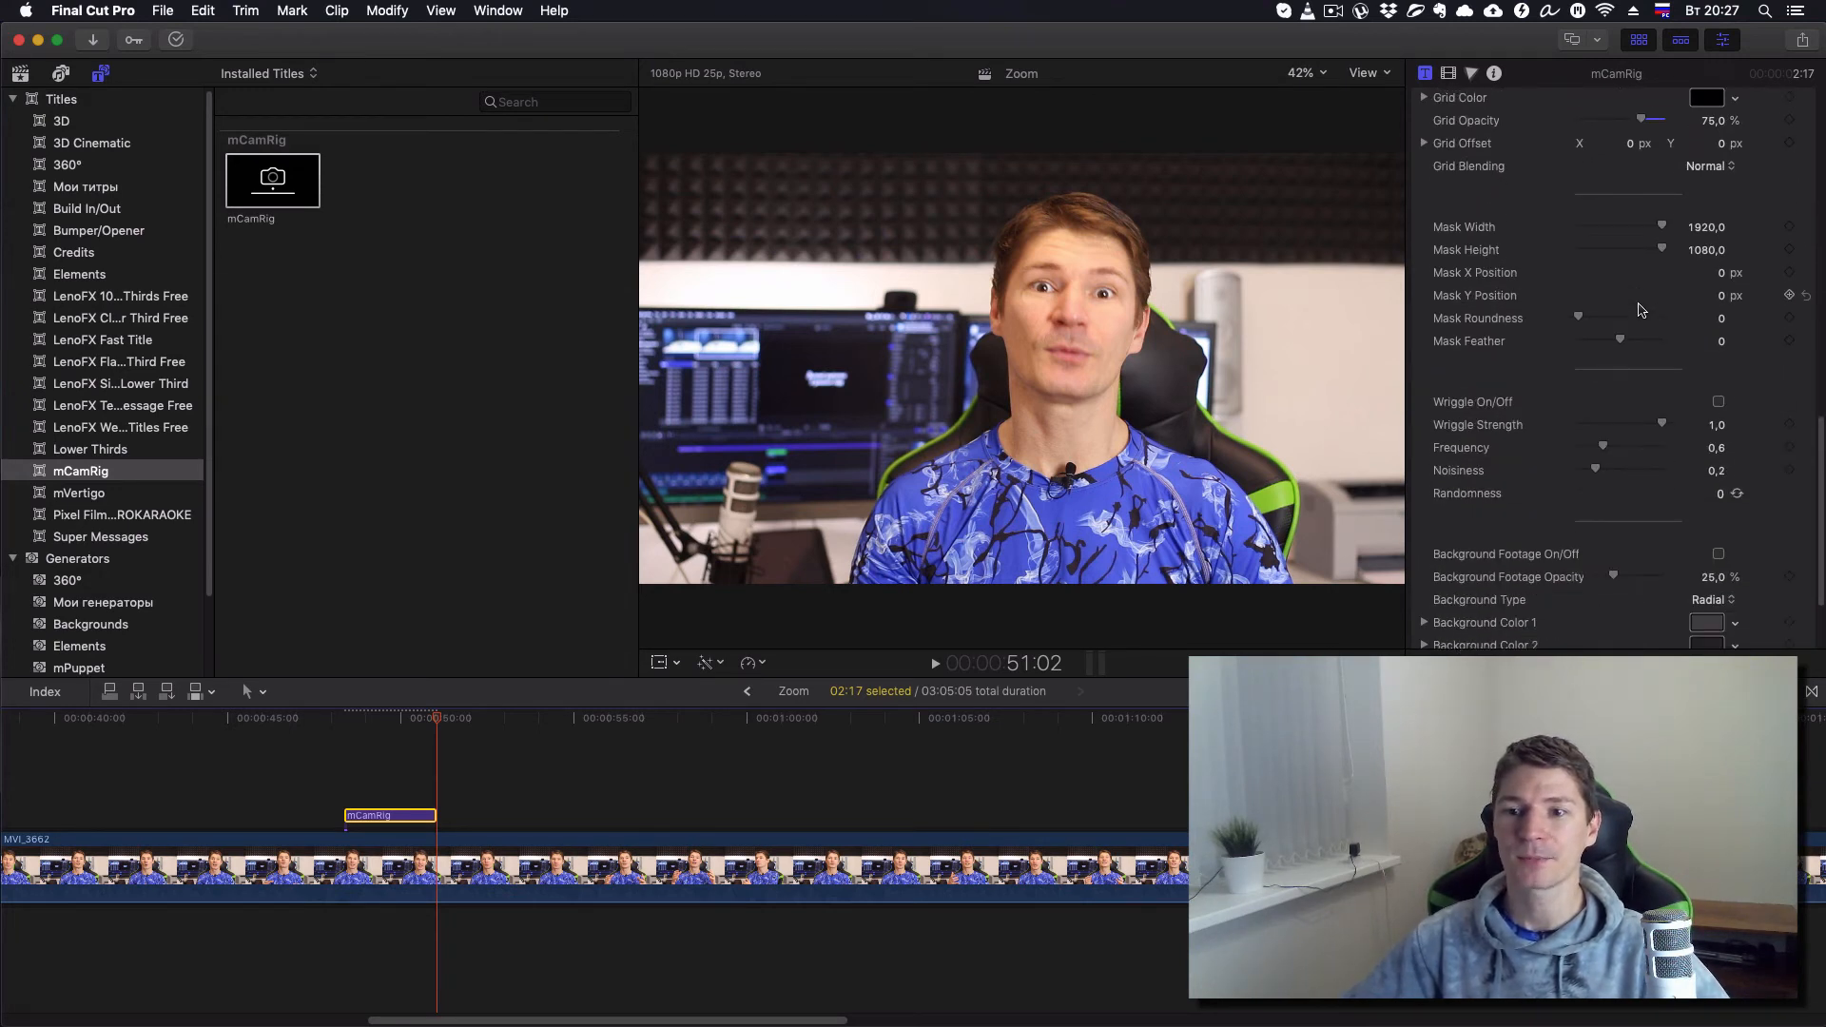
scroll(1639, 309, down, 3)
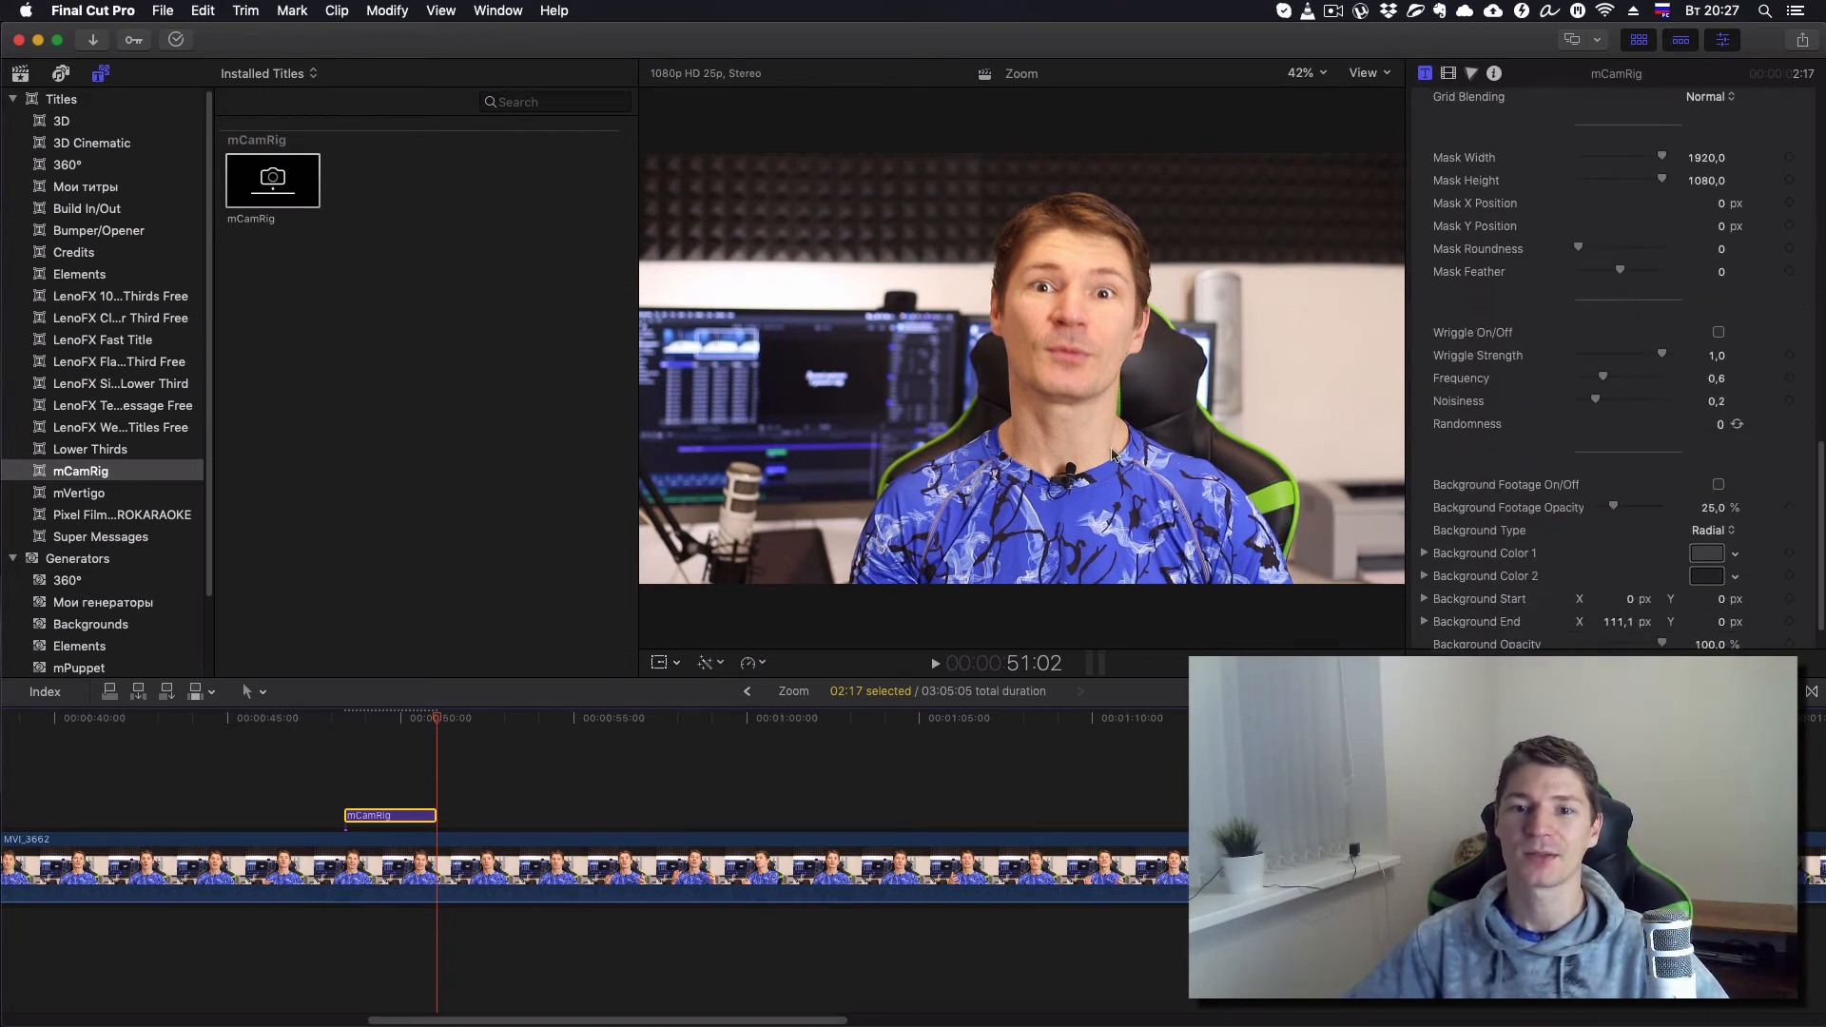
Step: View the frame at 49:06, turn on Wriggle for the mCamRig title and play it back from its start
click(385, 720)
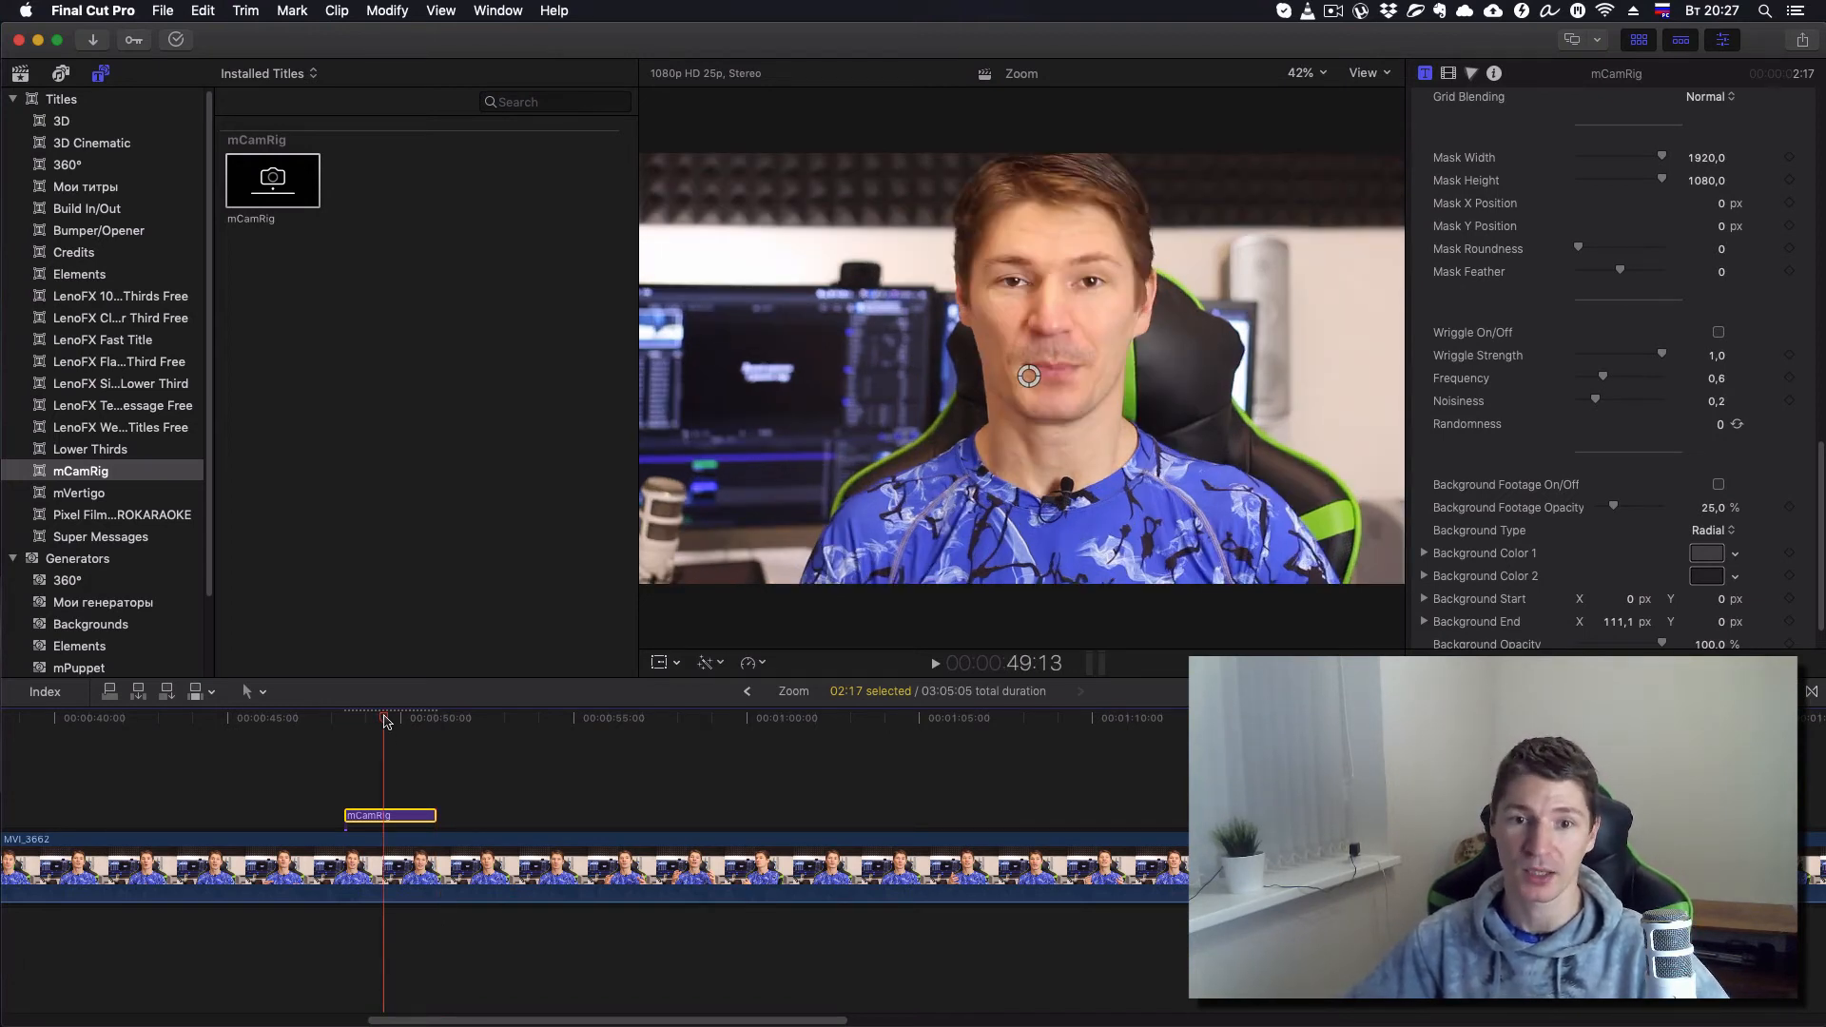
click(375, 721)
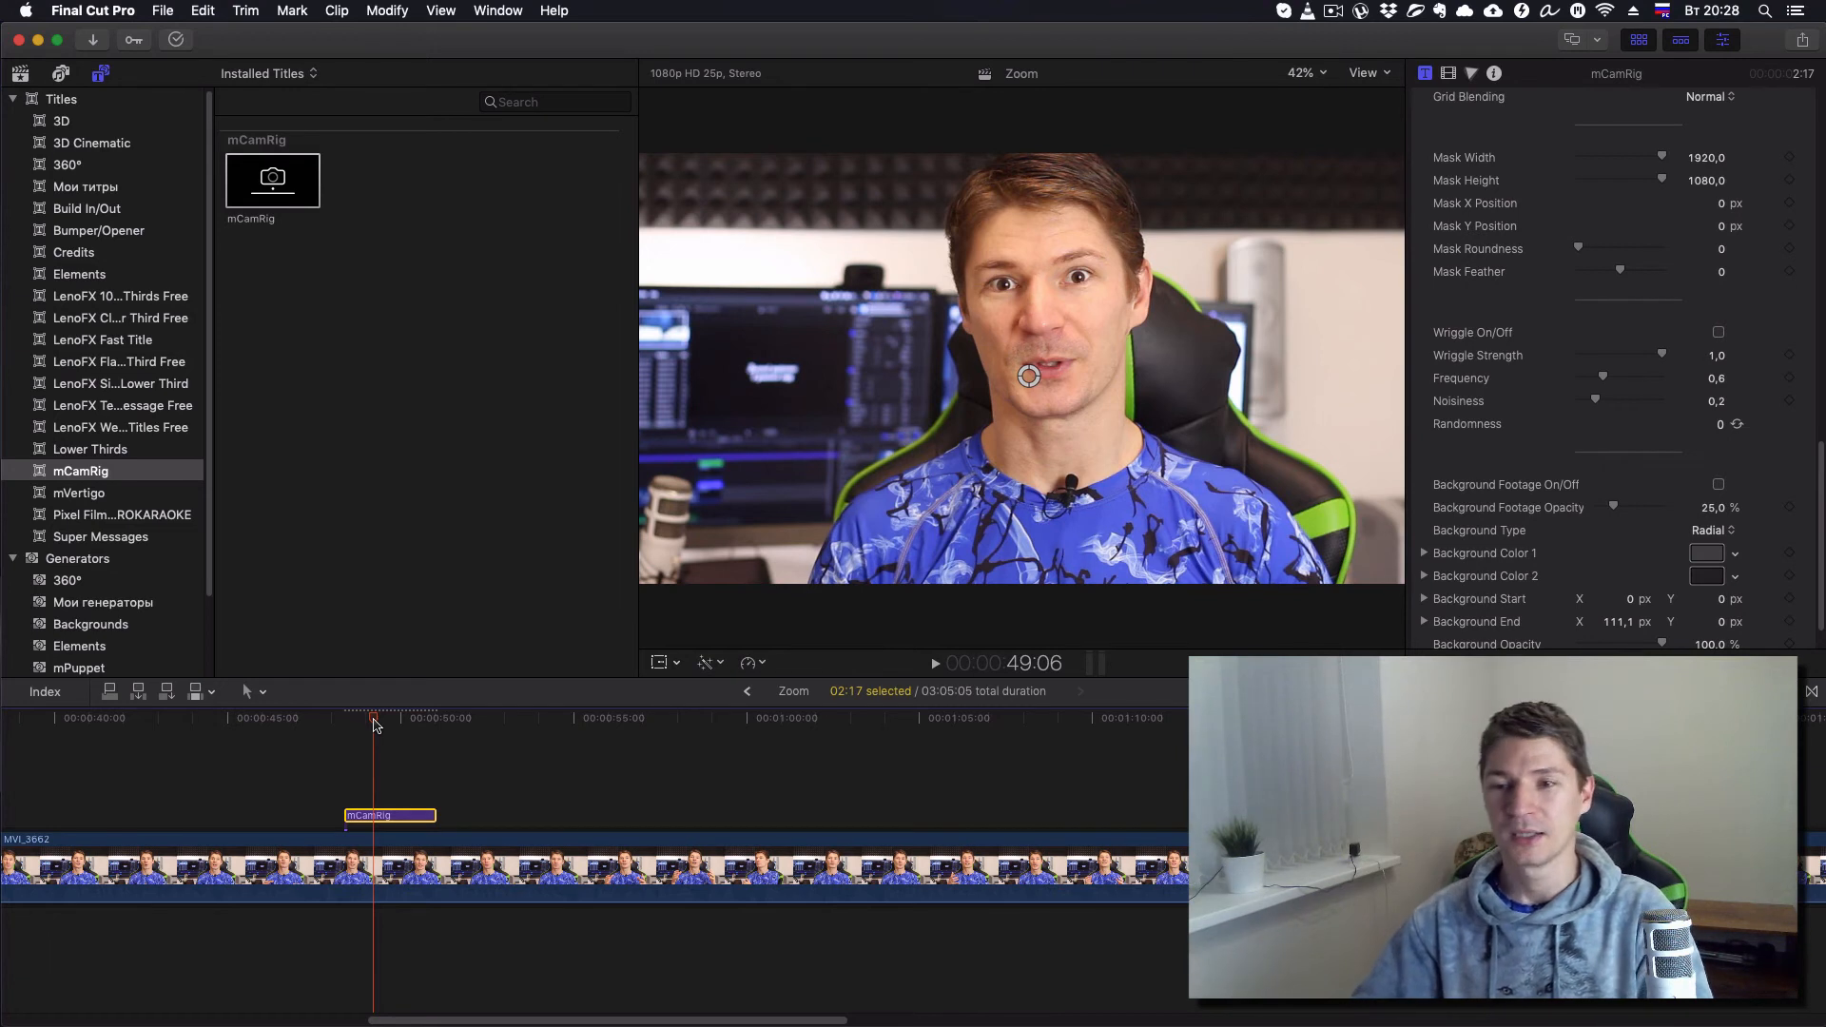
scroll(1521, 430, down, 2)
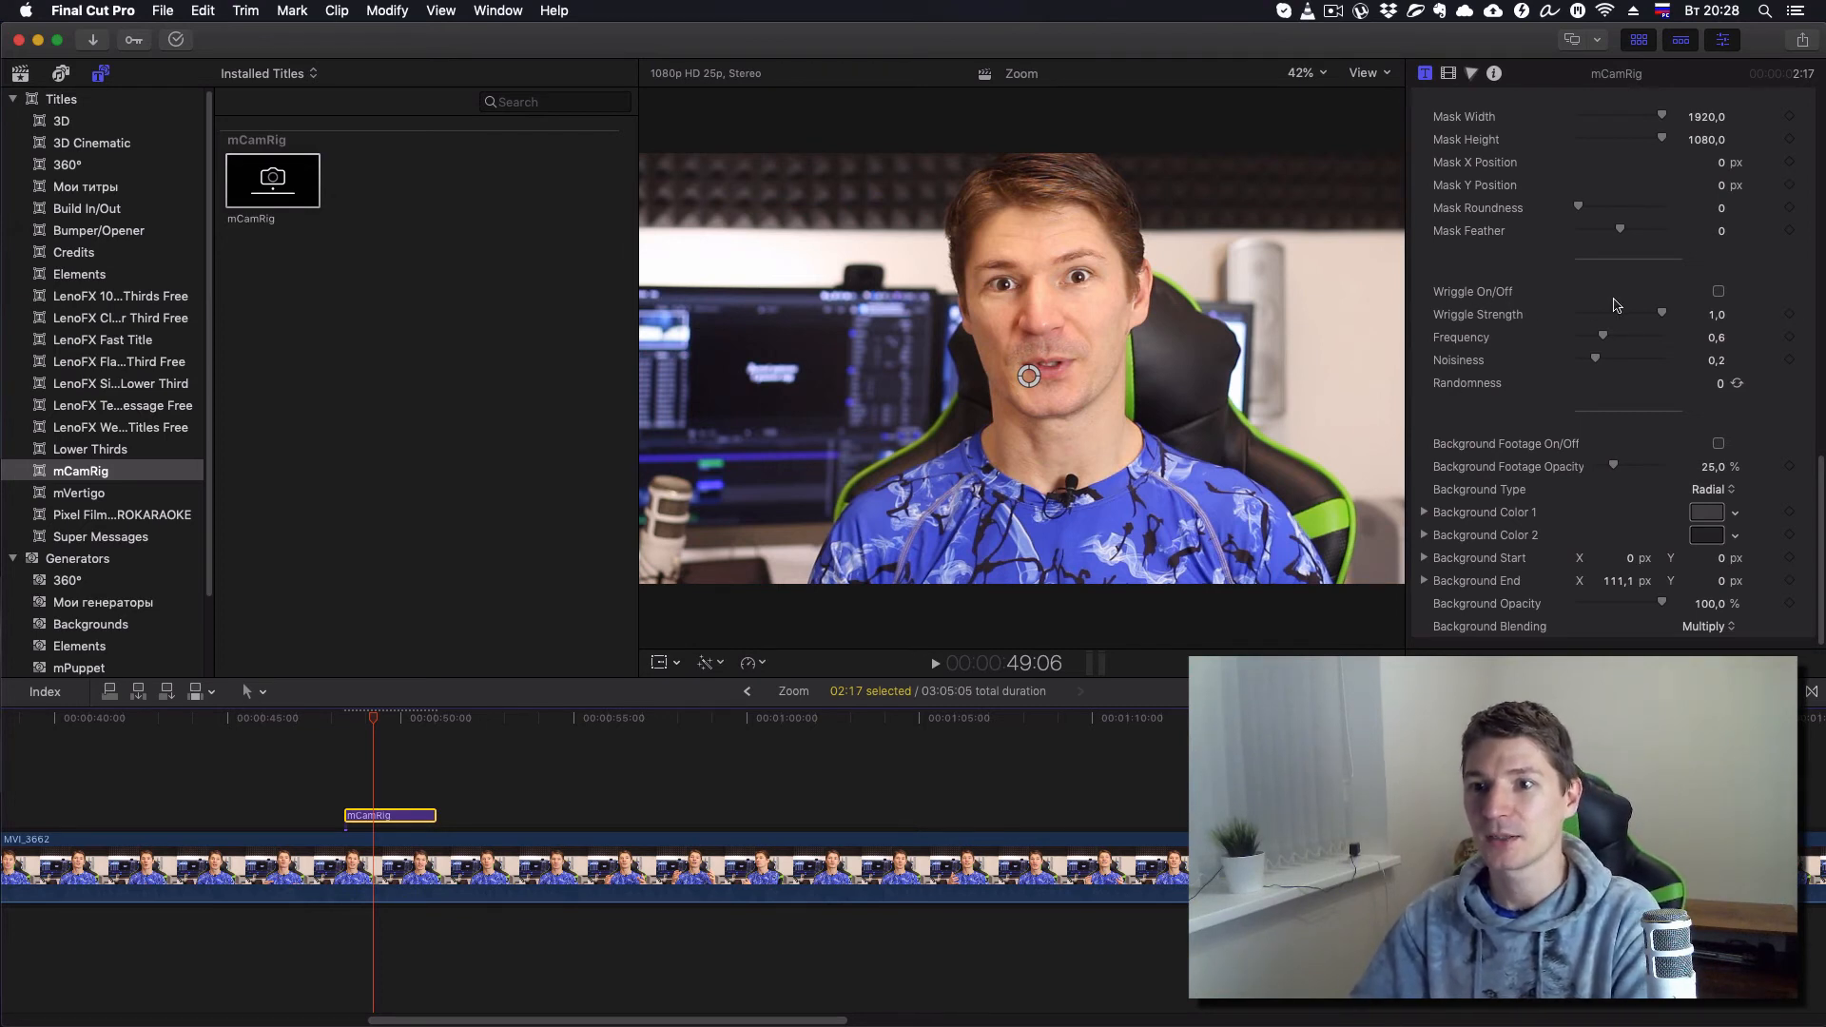
click(1719, 292)
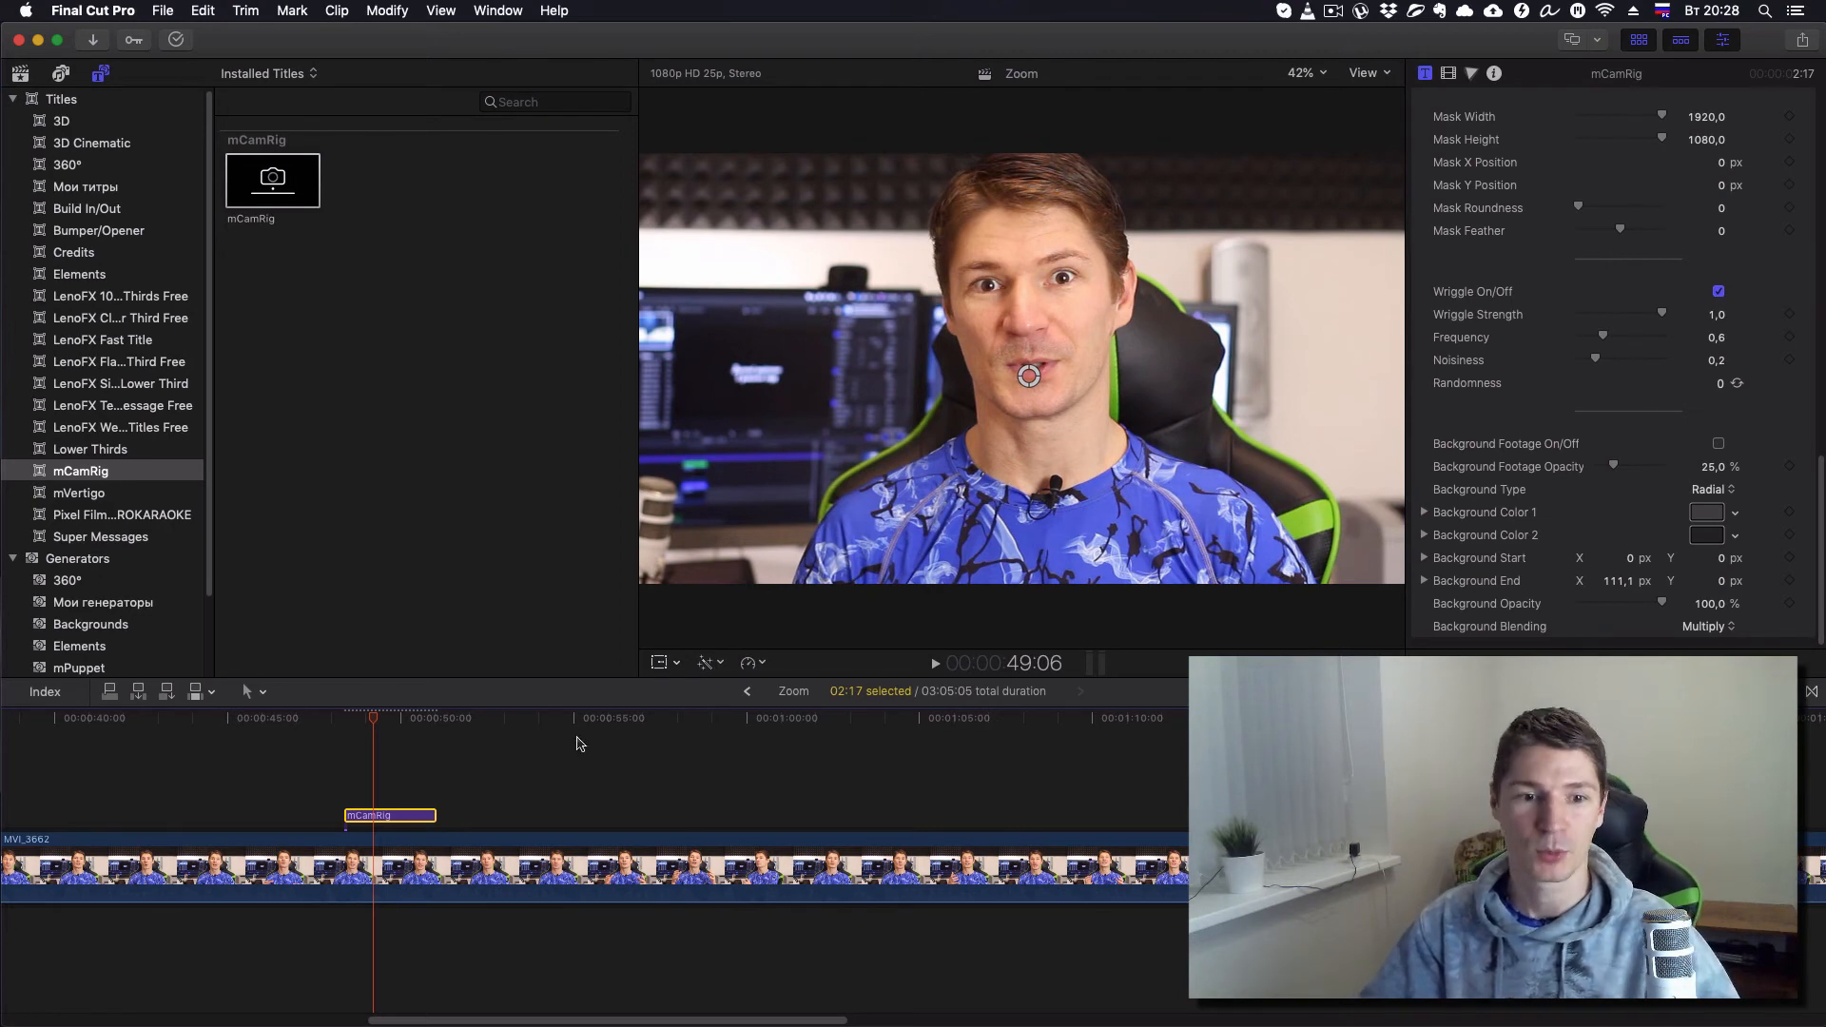
click(342, 720)
key(space)
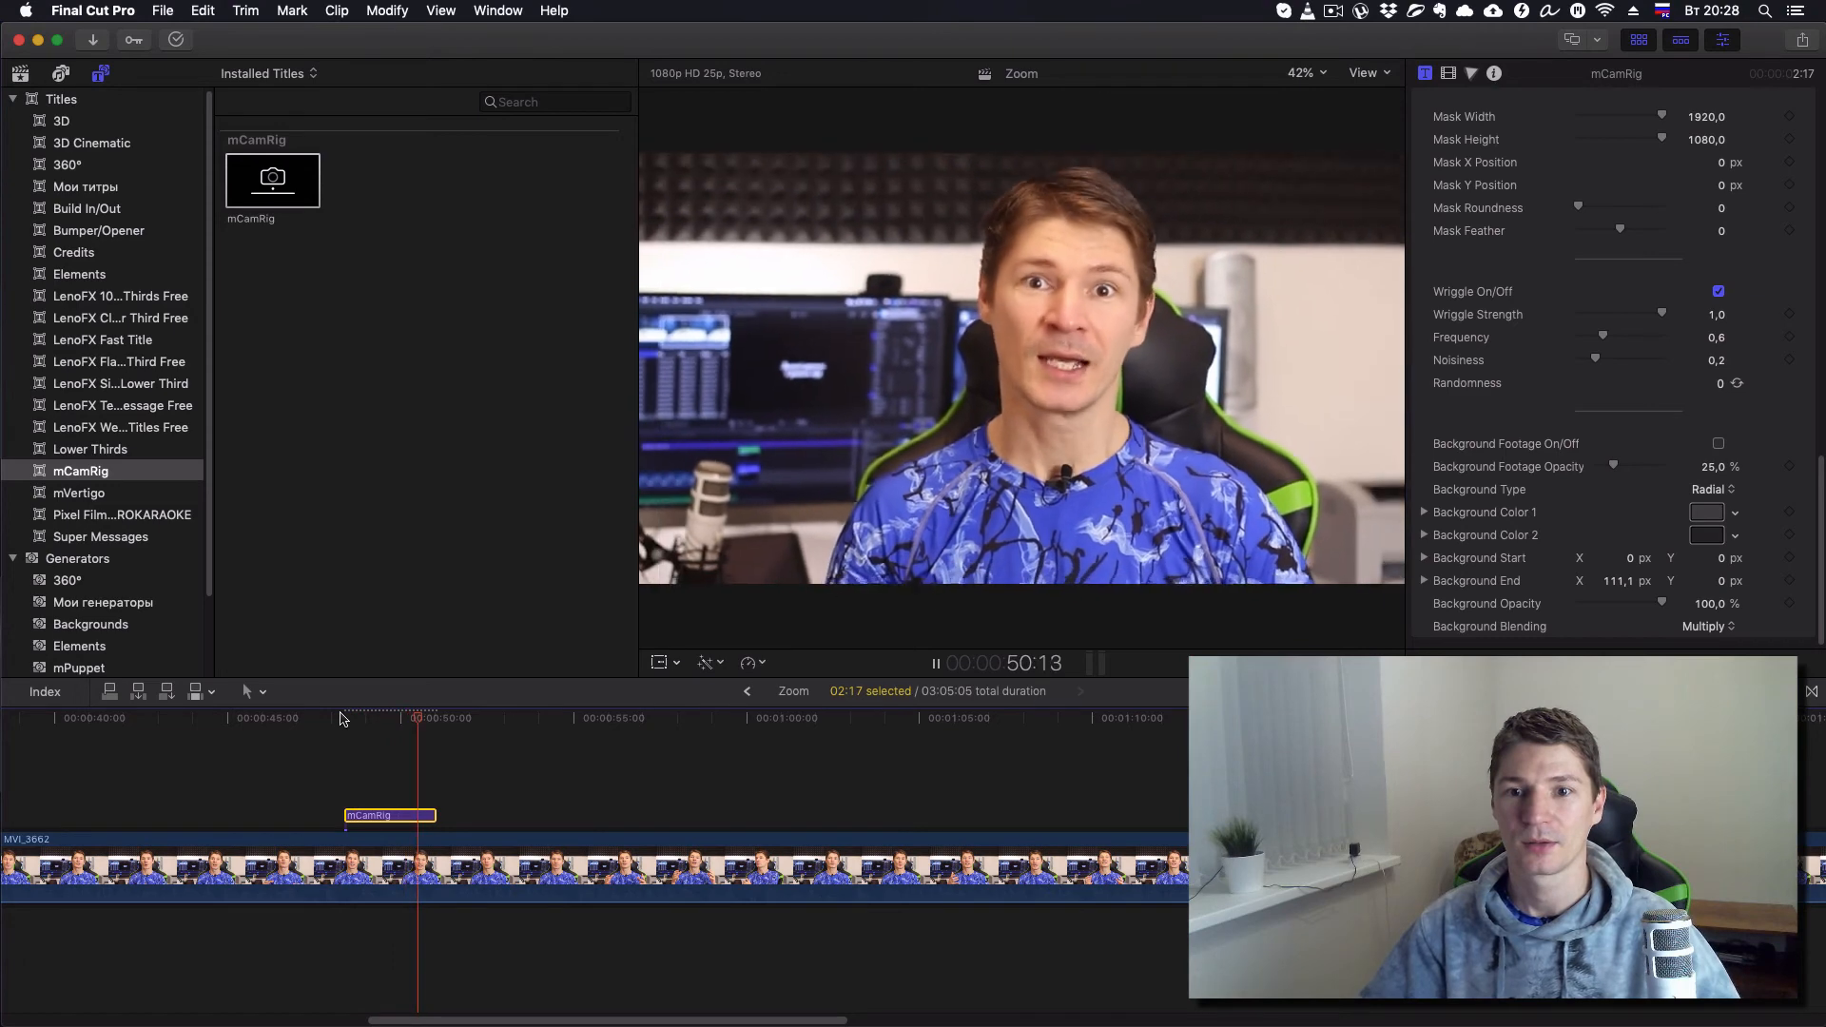
click(343, 720)
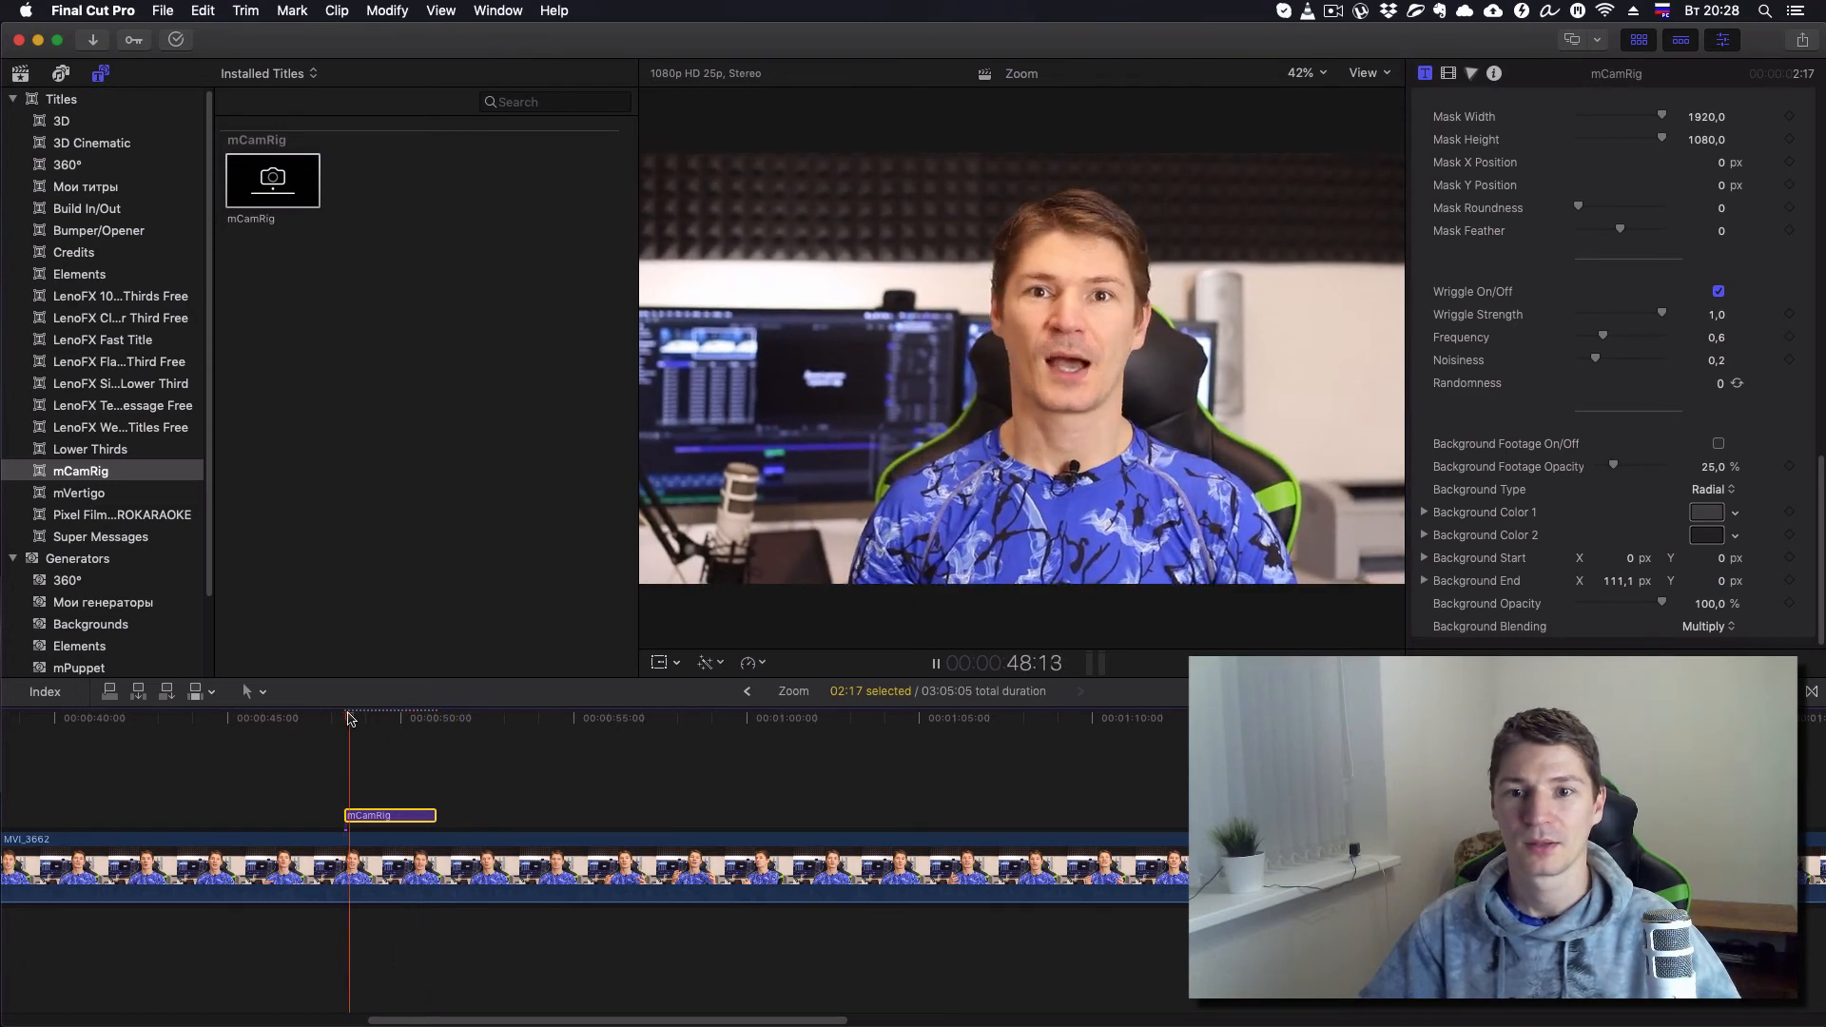
Step: Stop the wriggle playback and view the mCamRig title's frame at 49:15
key(space)
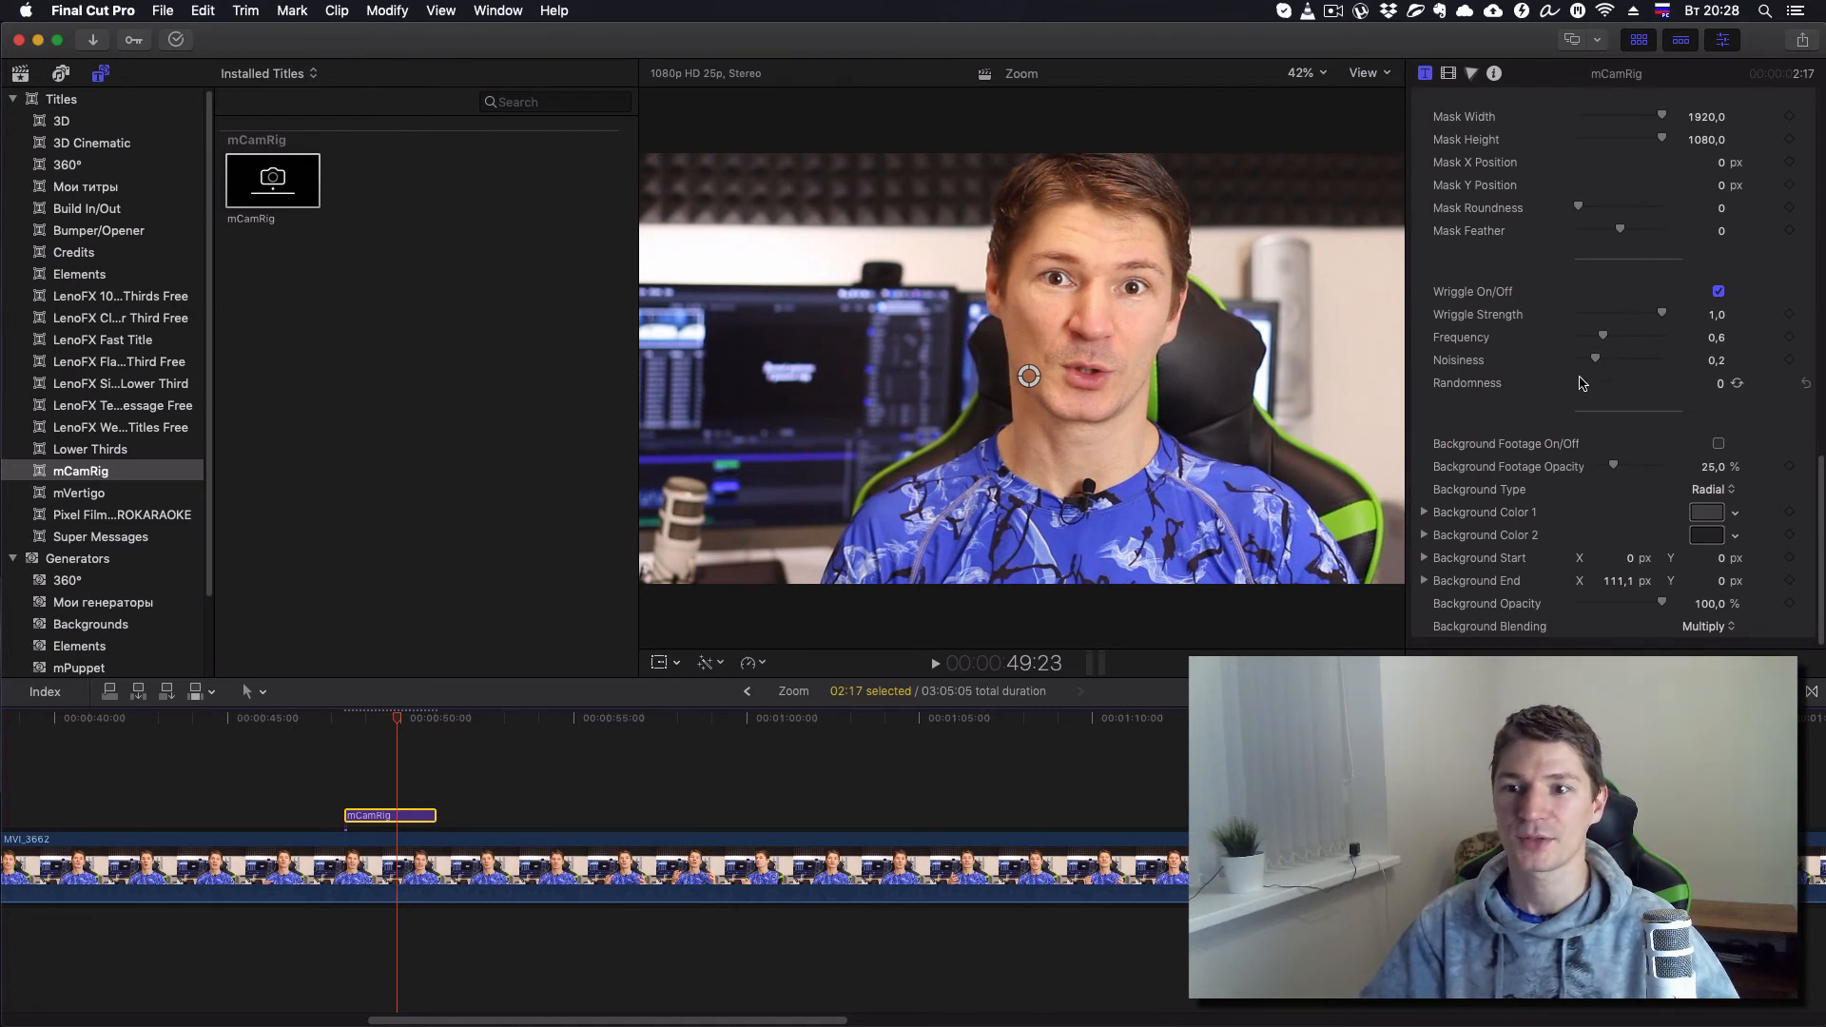
click(364, 723)
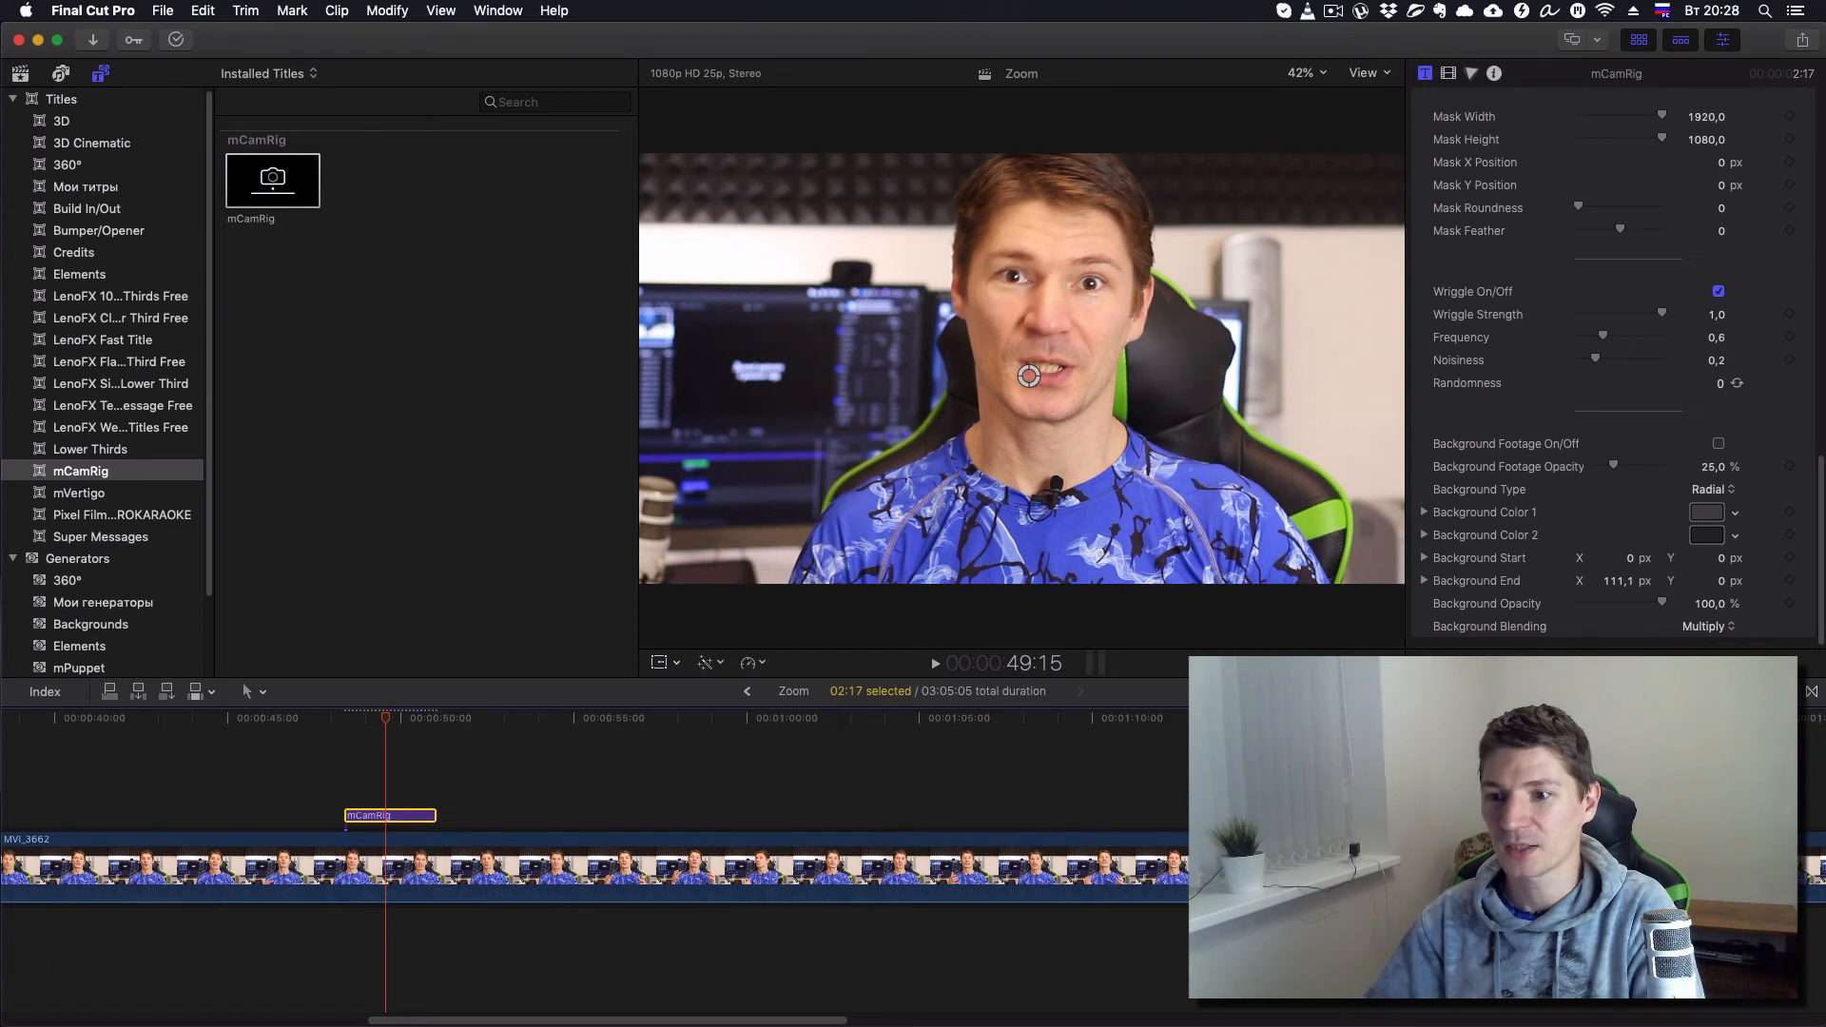
Step: Open the effects browser and search all installed video effects for "handhel" to find the Handheld effect
click(1787, 692)
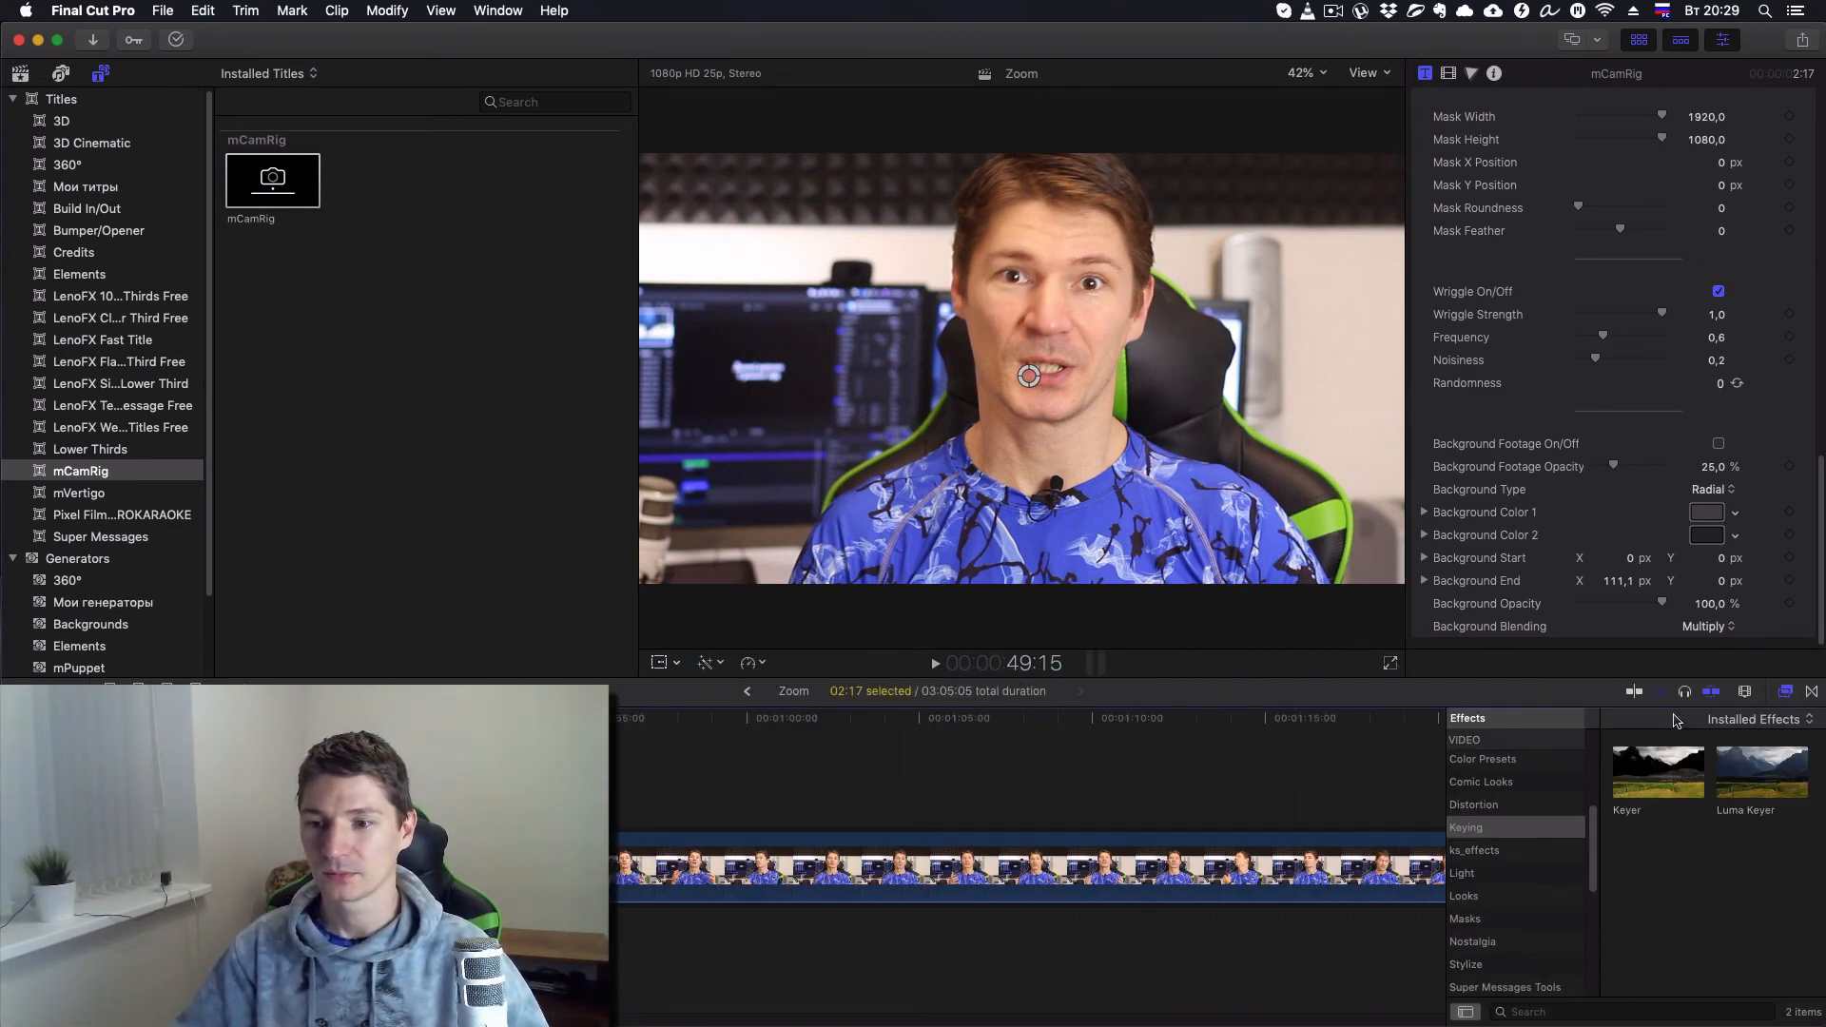
scroll(1513, 793, up, 5)
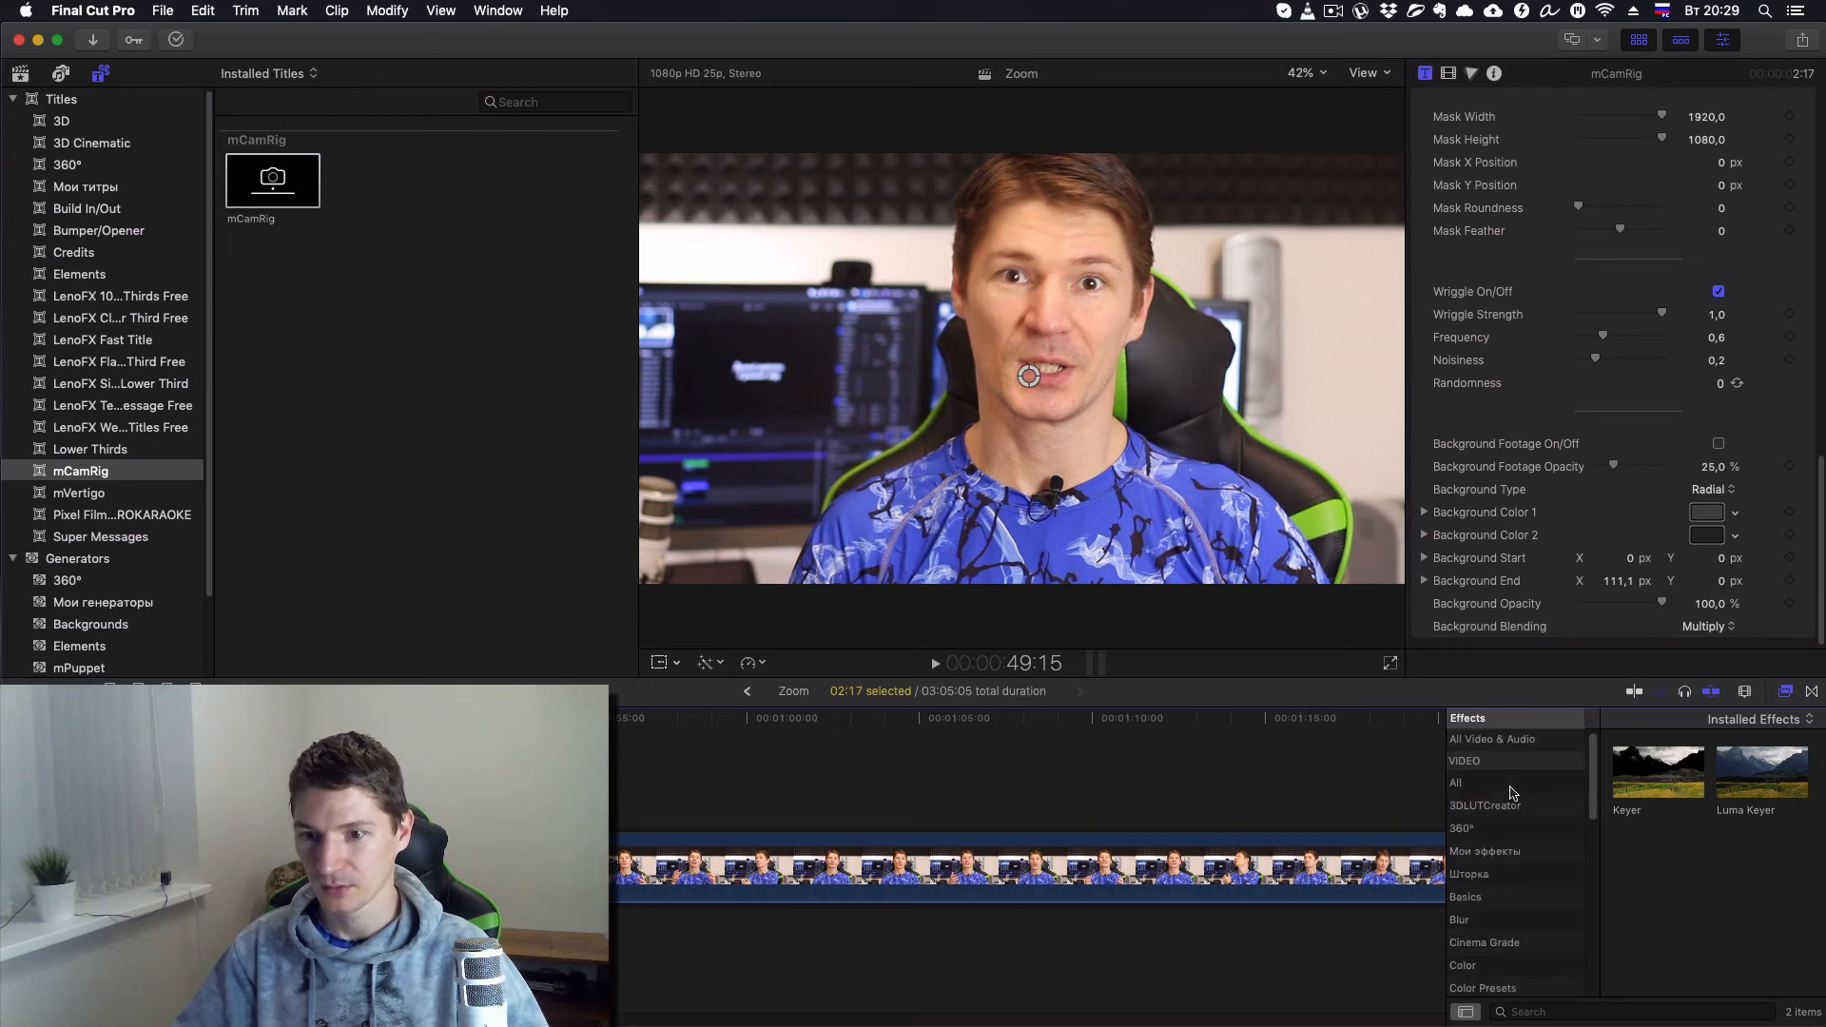
click(1462, 788)
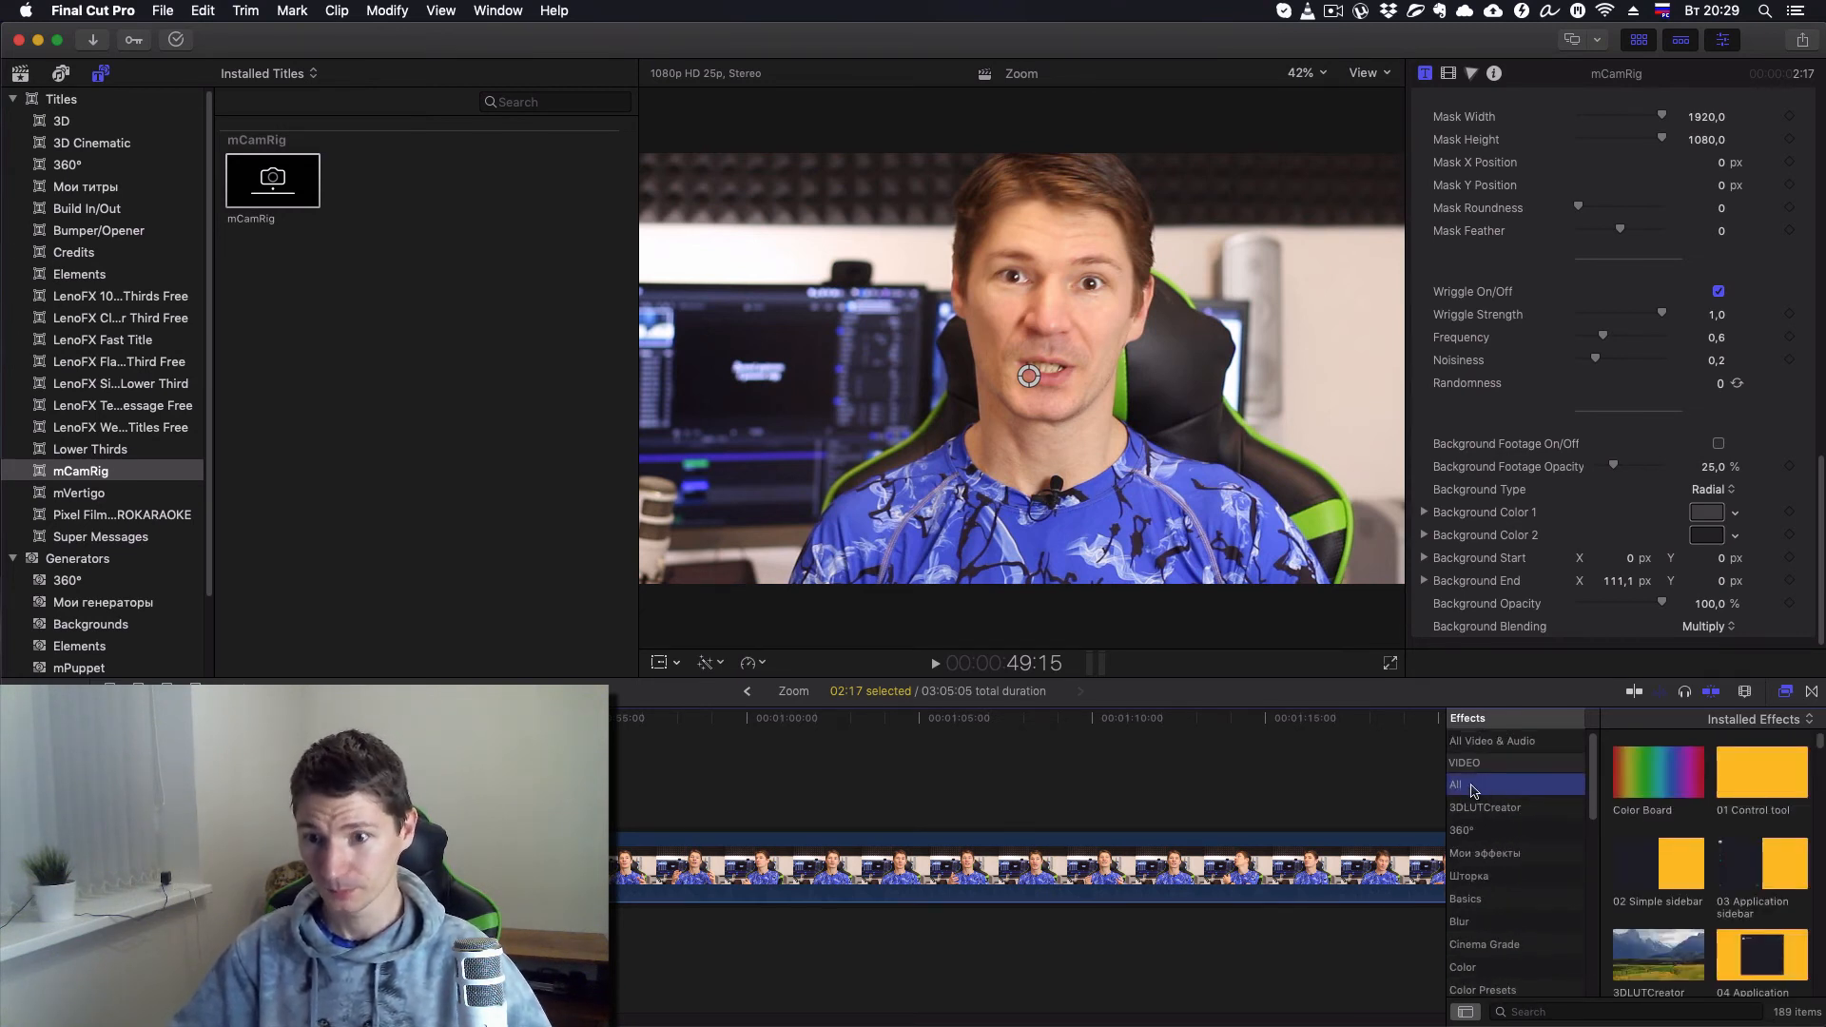
scroll(1484, 794, down, 1)
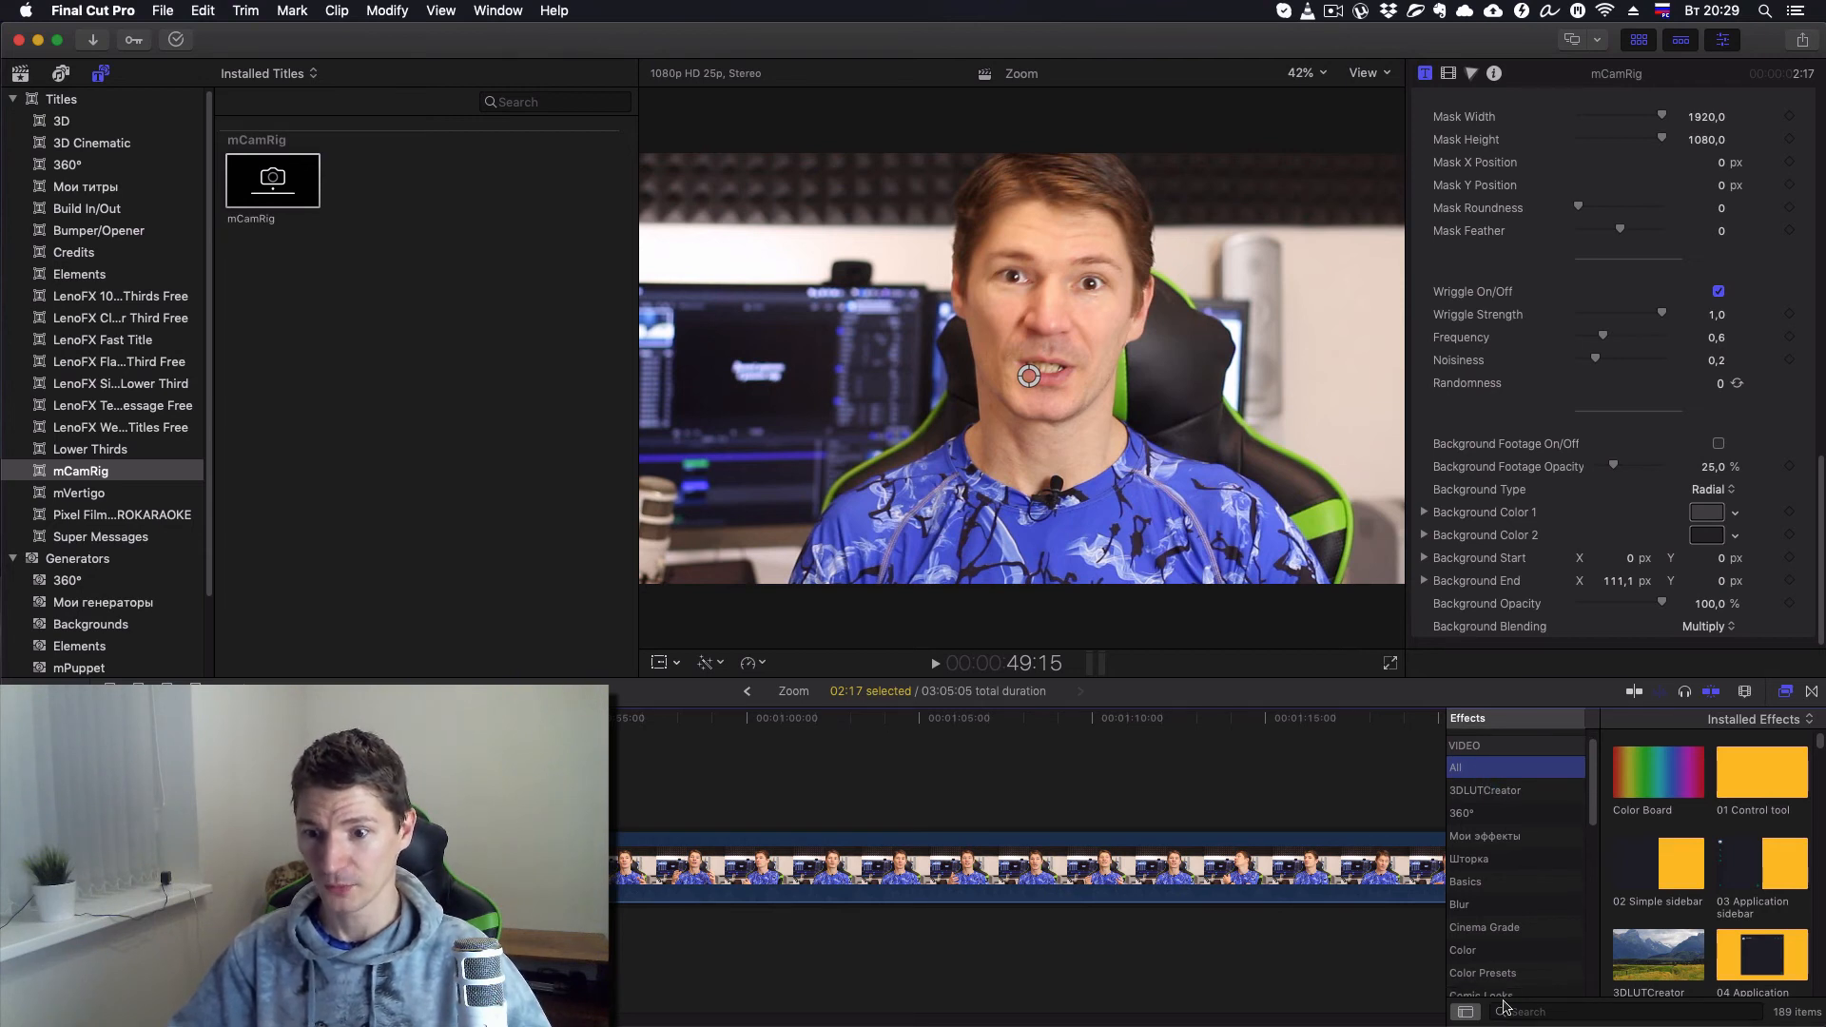
click(1533, 1012)
text(pp)
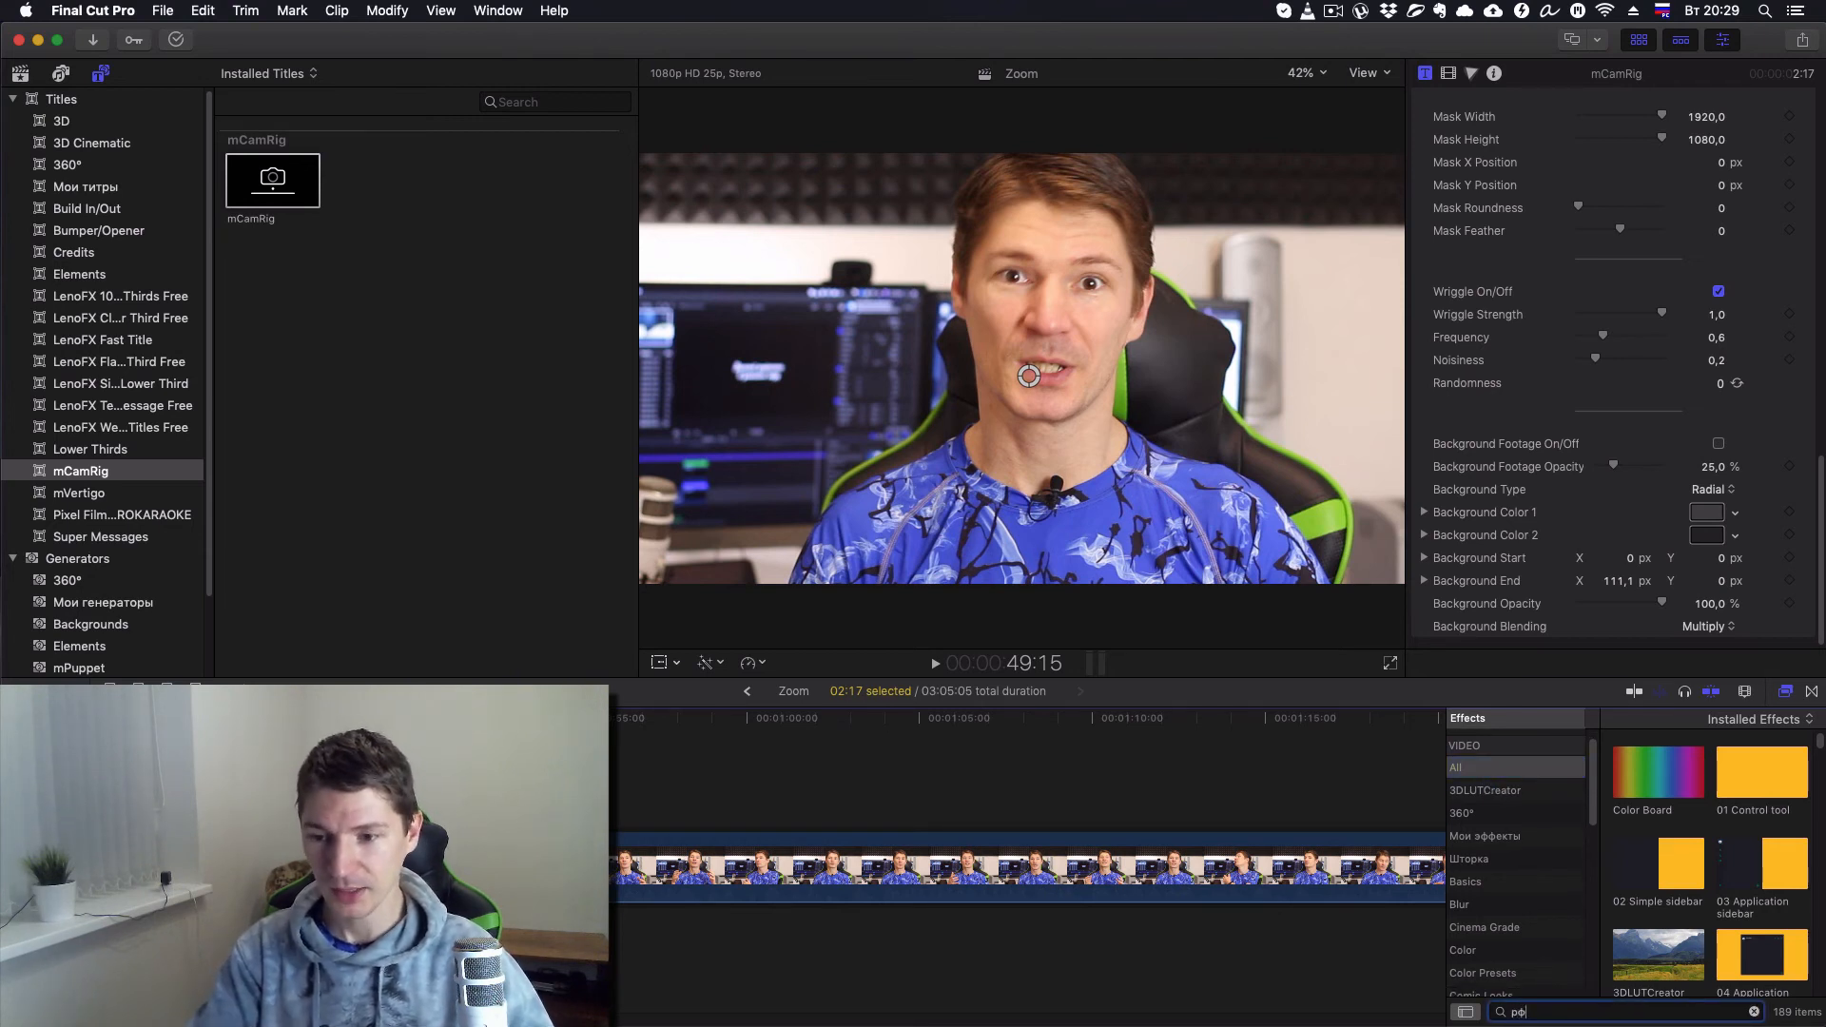
text(т)
key(BackSpace)
key(BackSpace)
key(BackSpace)
key(ctrl+space)
text(ha)
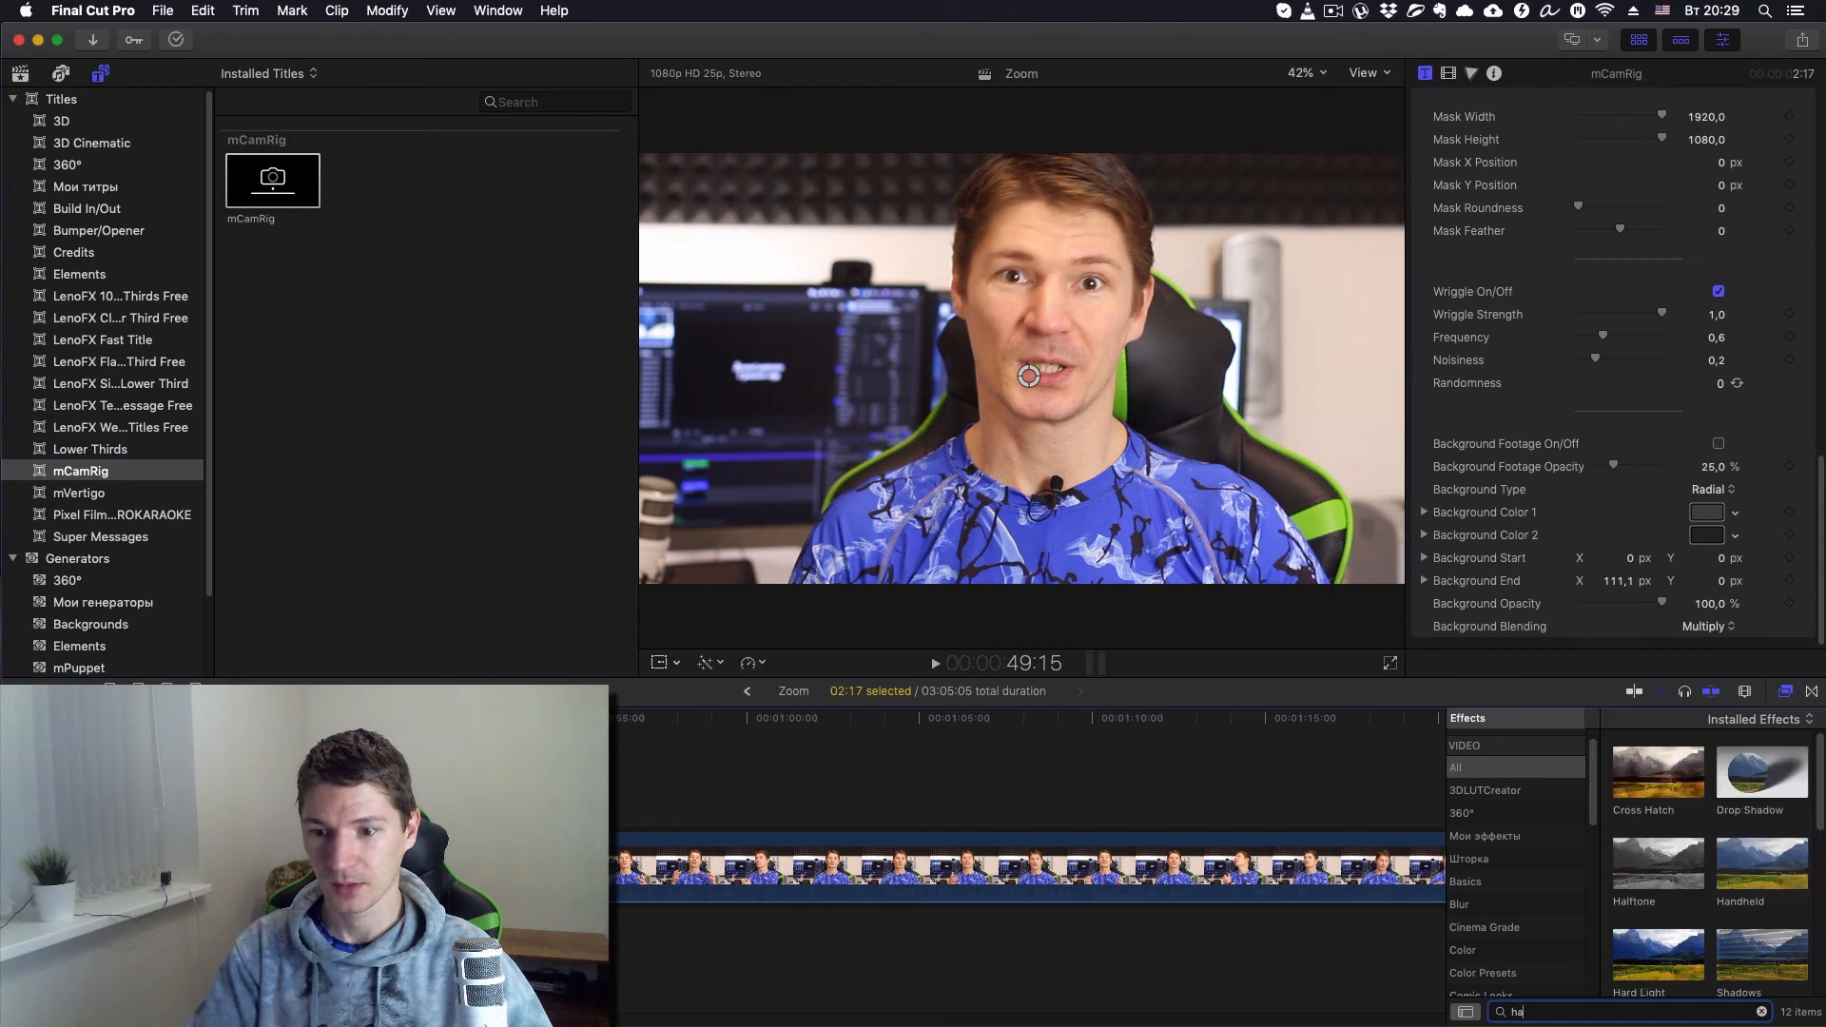
text(ndhel)
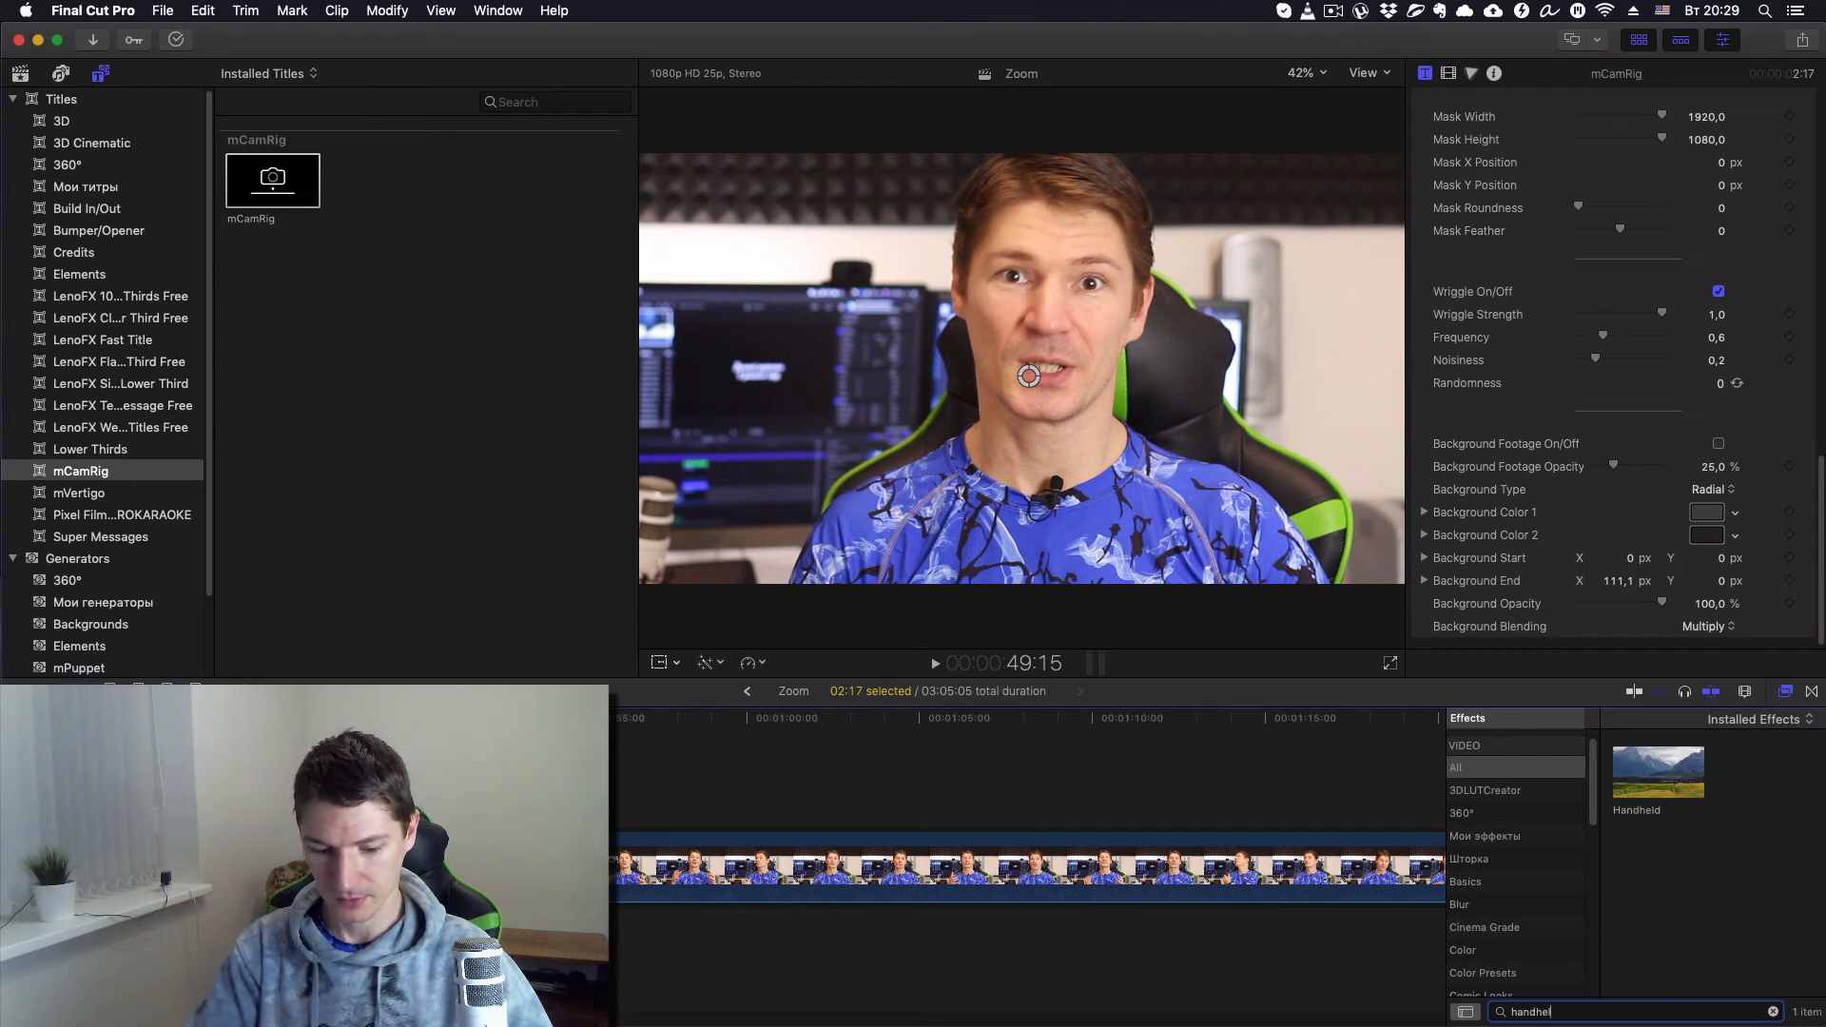
text(s)
key(BackSpace)
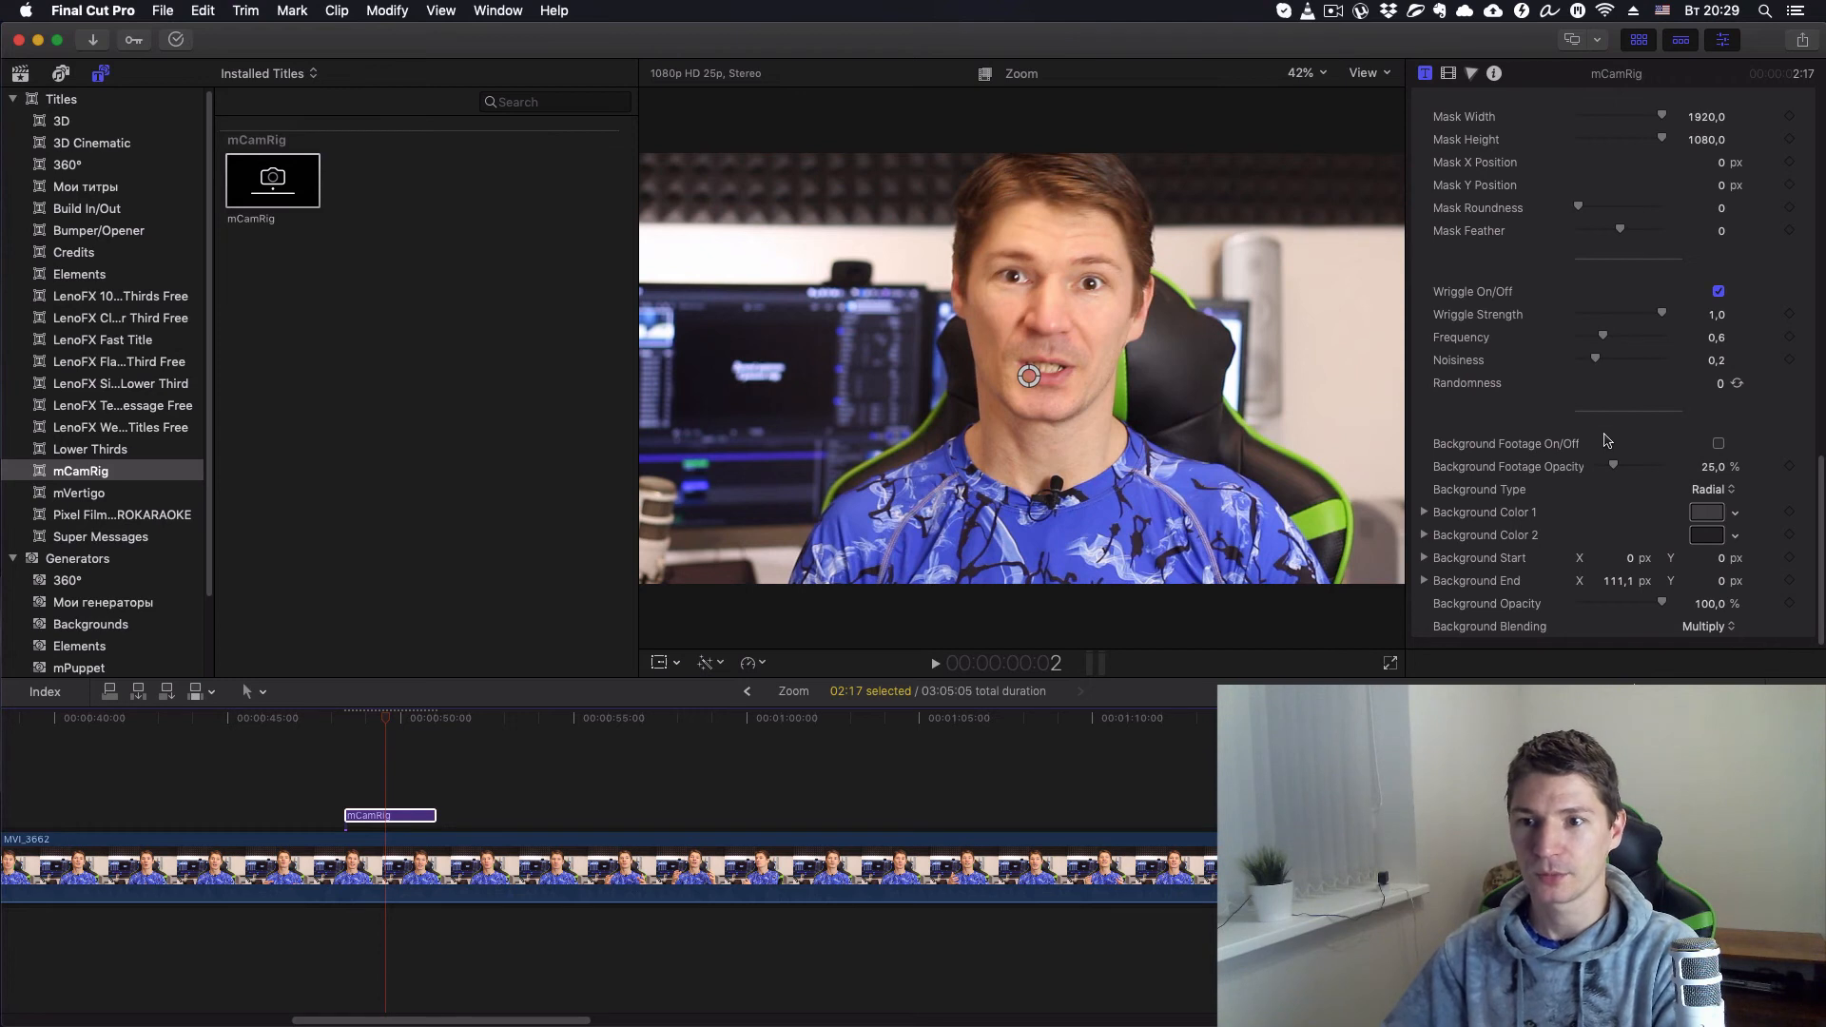
Step: Try the Pixellate option on the mCamRig title to preview its grid look, and switch it back off
scroll(1607, 439, up, 5)
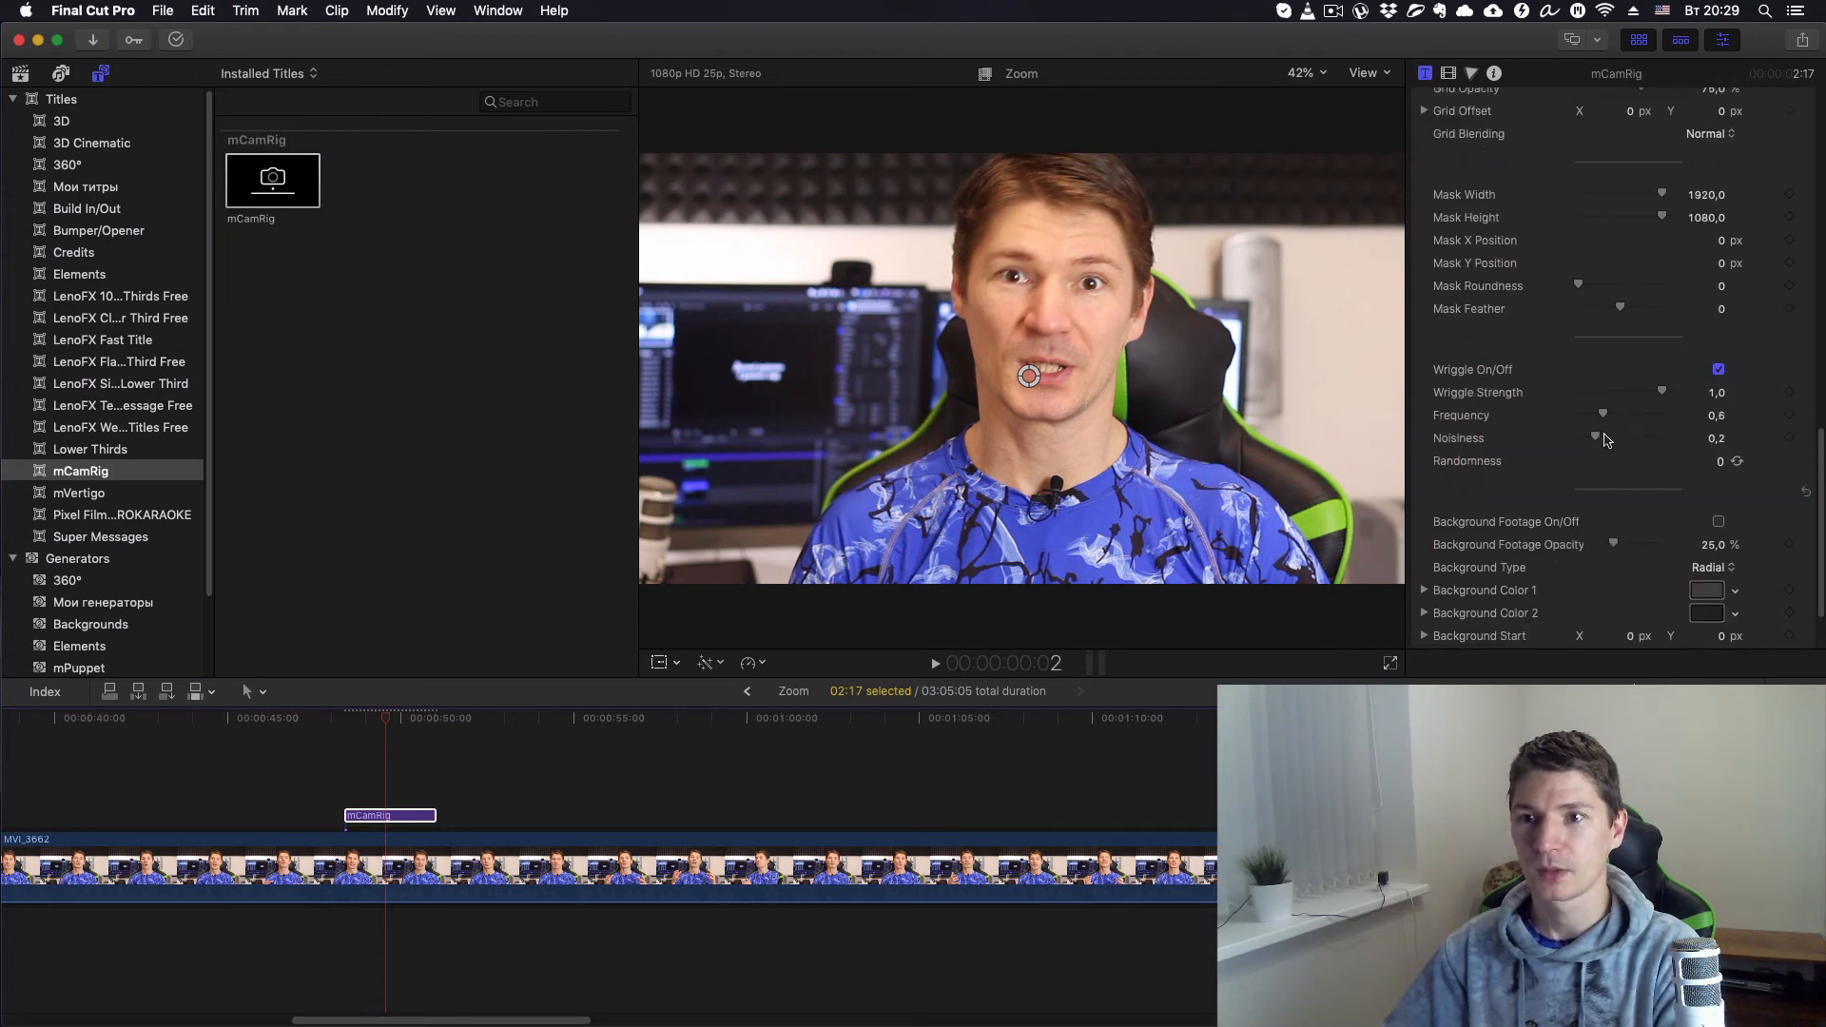
scroll(1607, 439, up, 6)
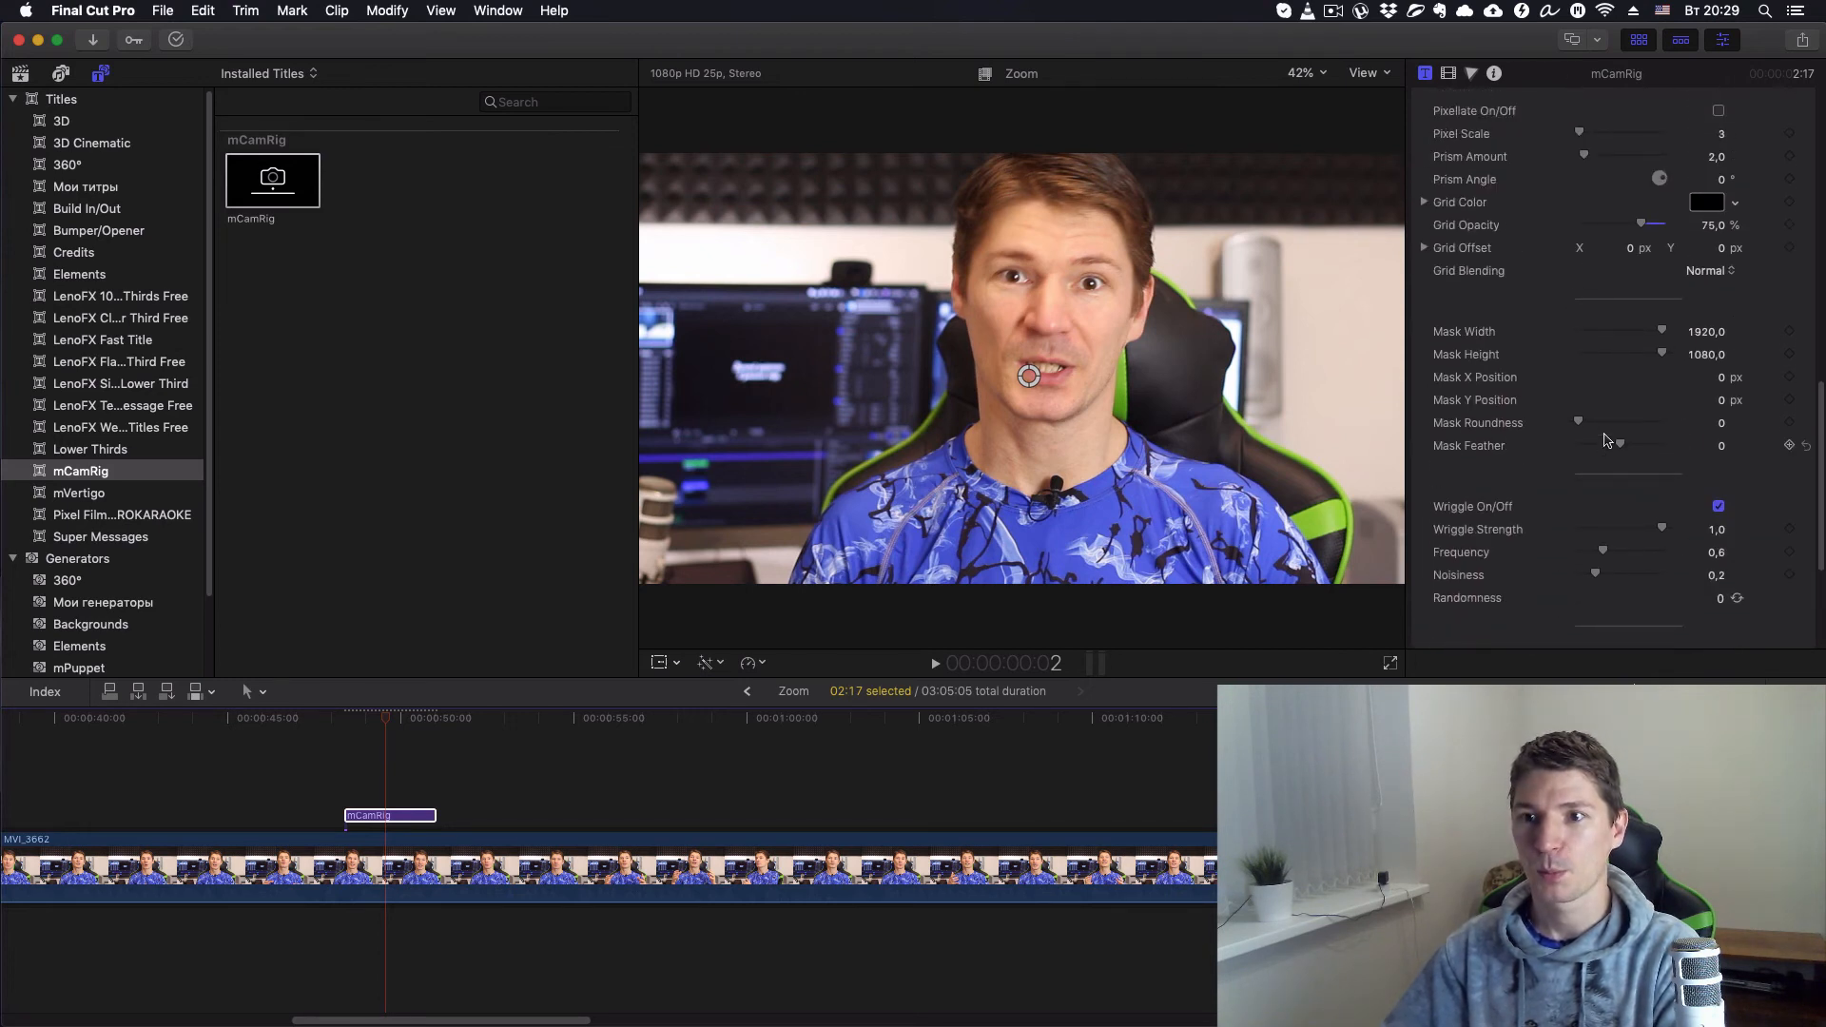
scroll(1607, 439, up, 1)
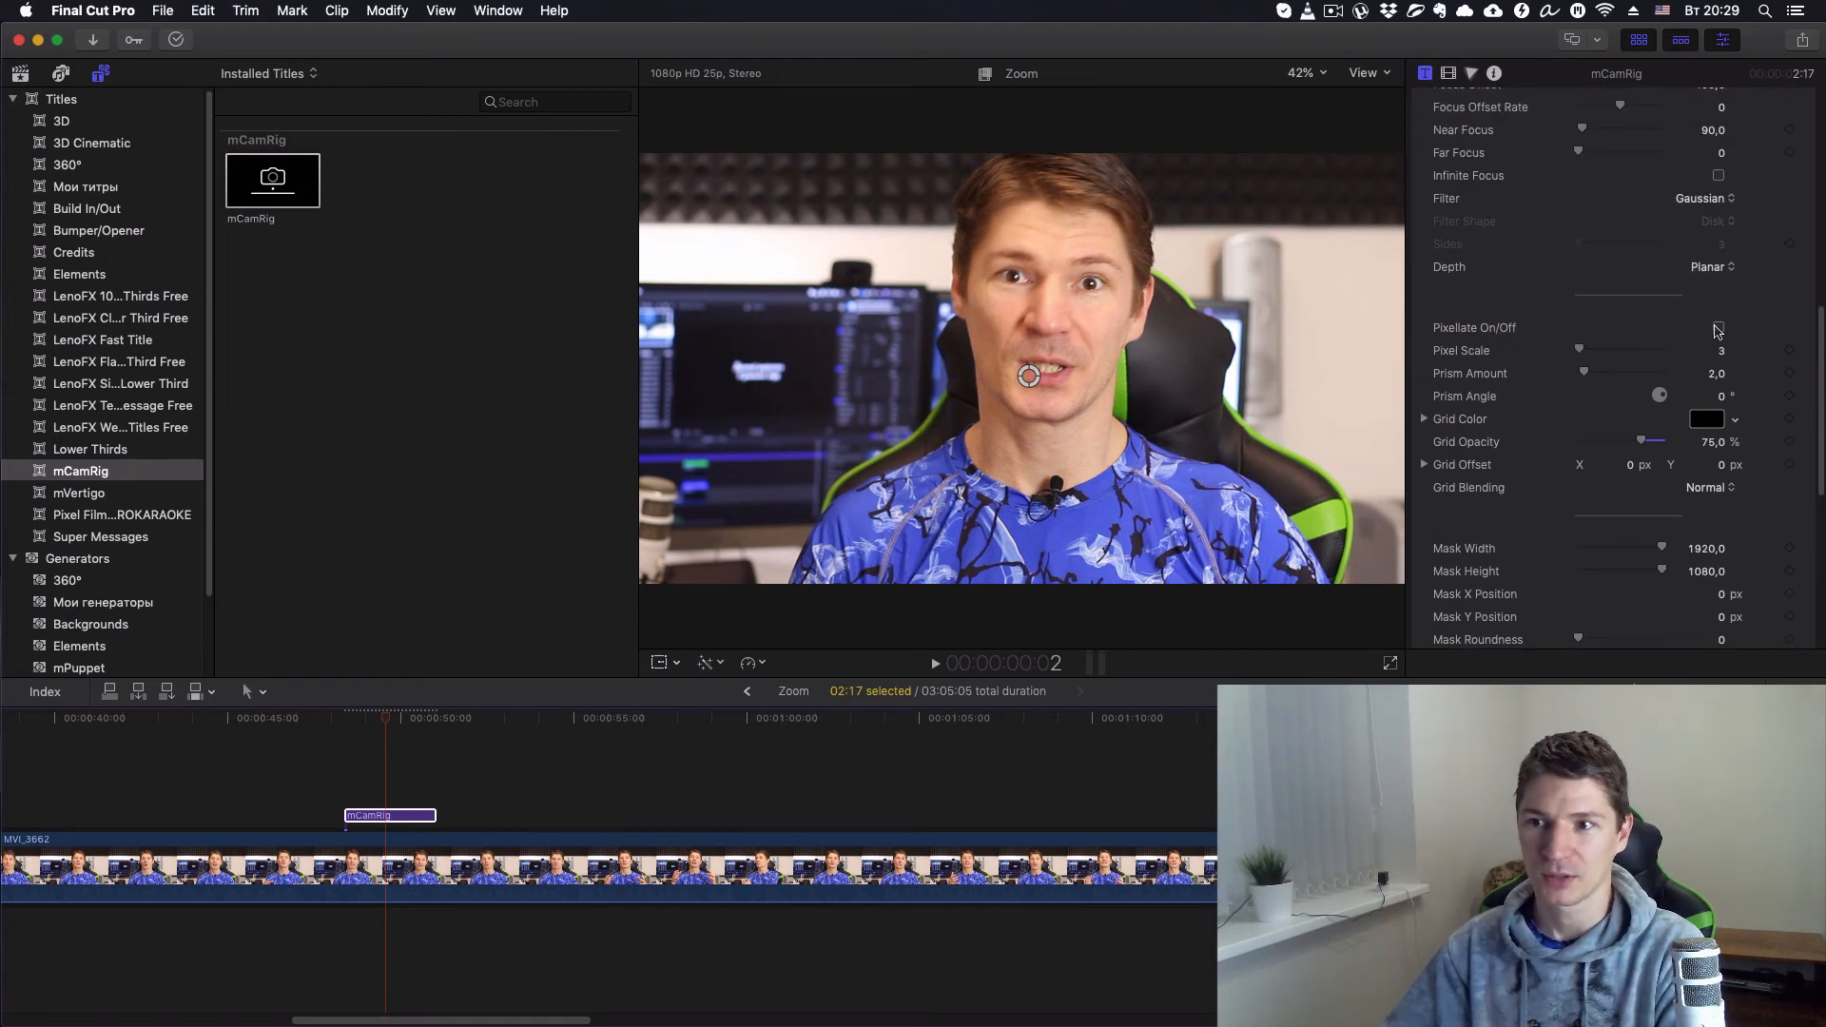
click(1719, 327)
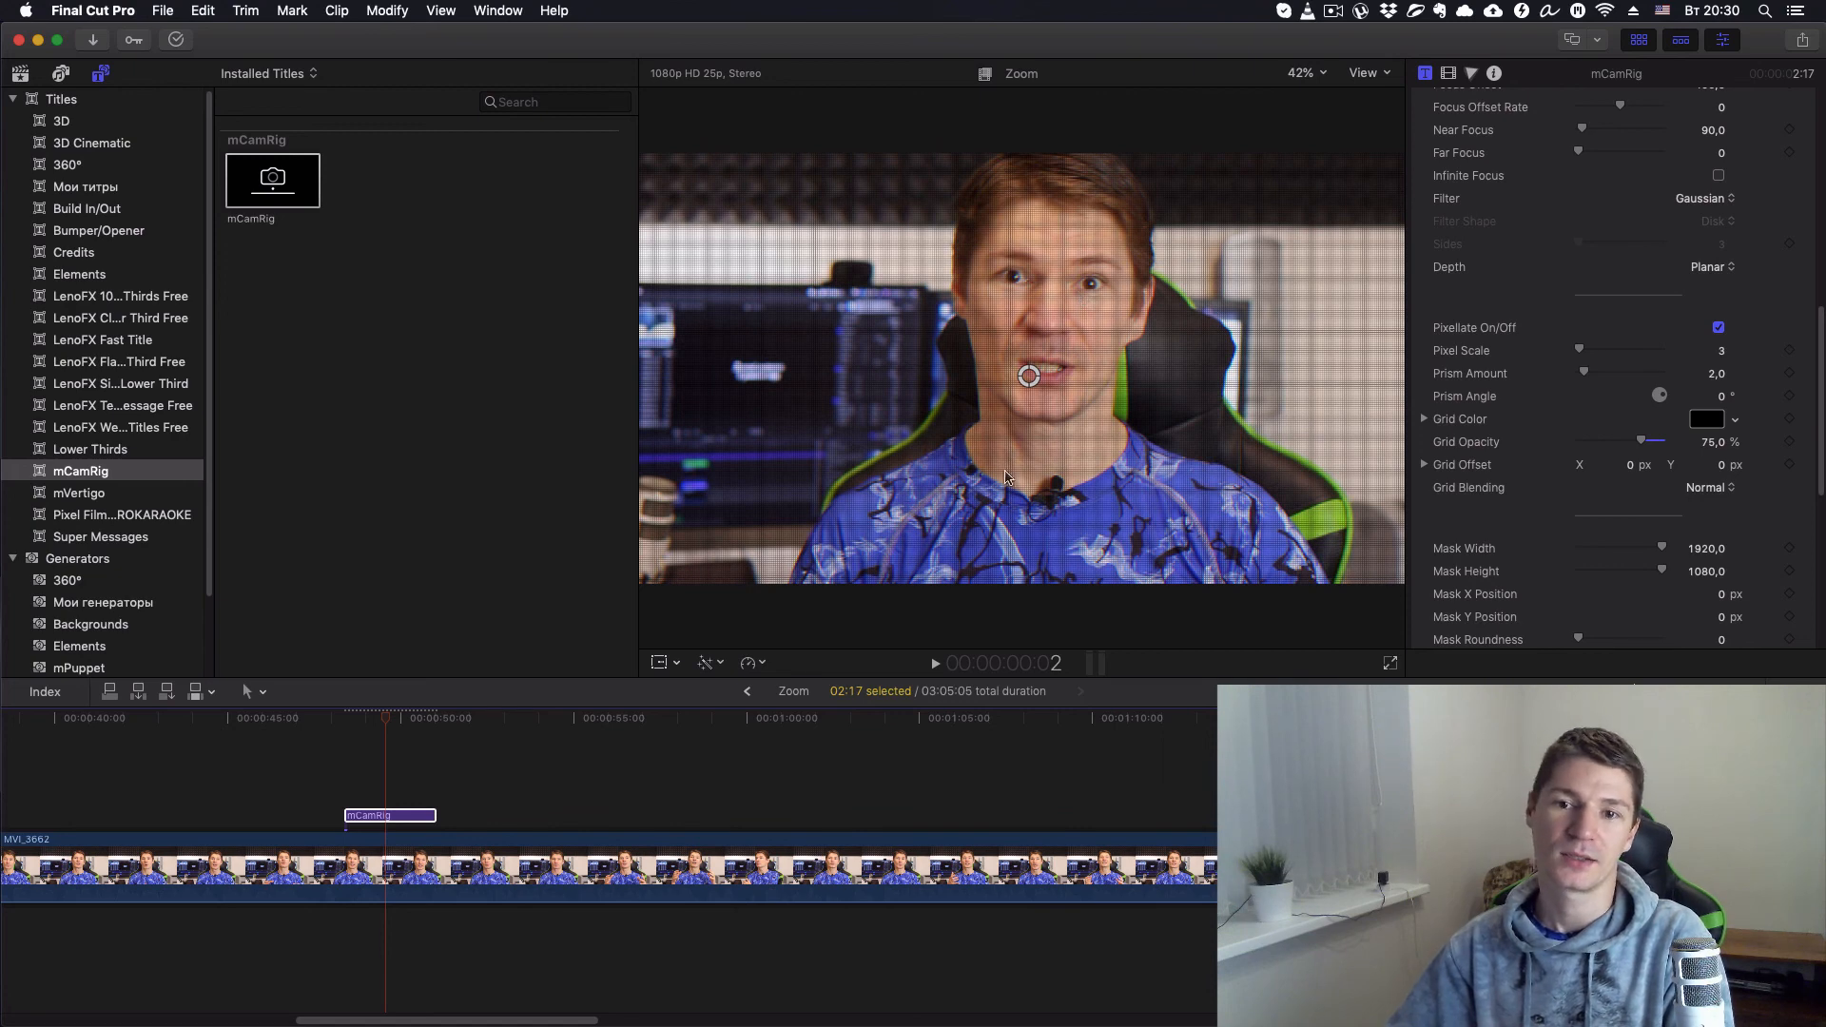
click(1719, 327)
Step: Try Background Footage on the mCamRig title, scrub through the title to 50:09, and switch the option back off
scroll(1480, 409, down, 5)
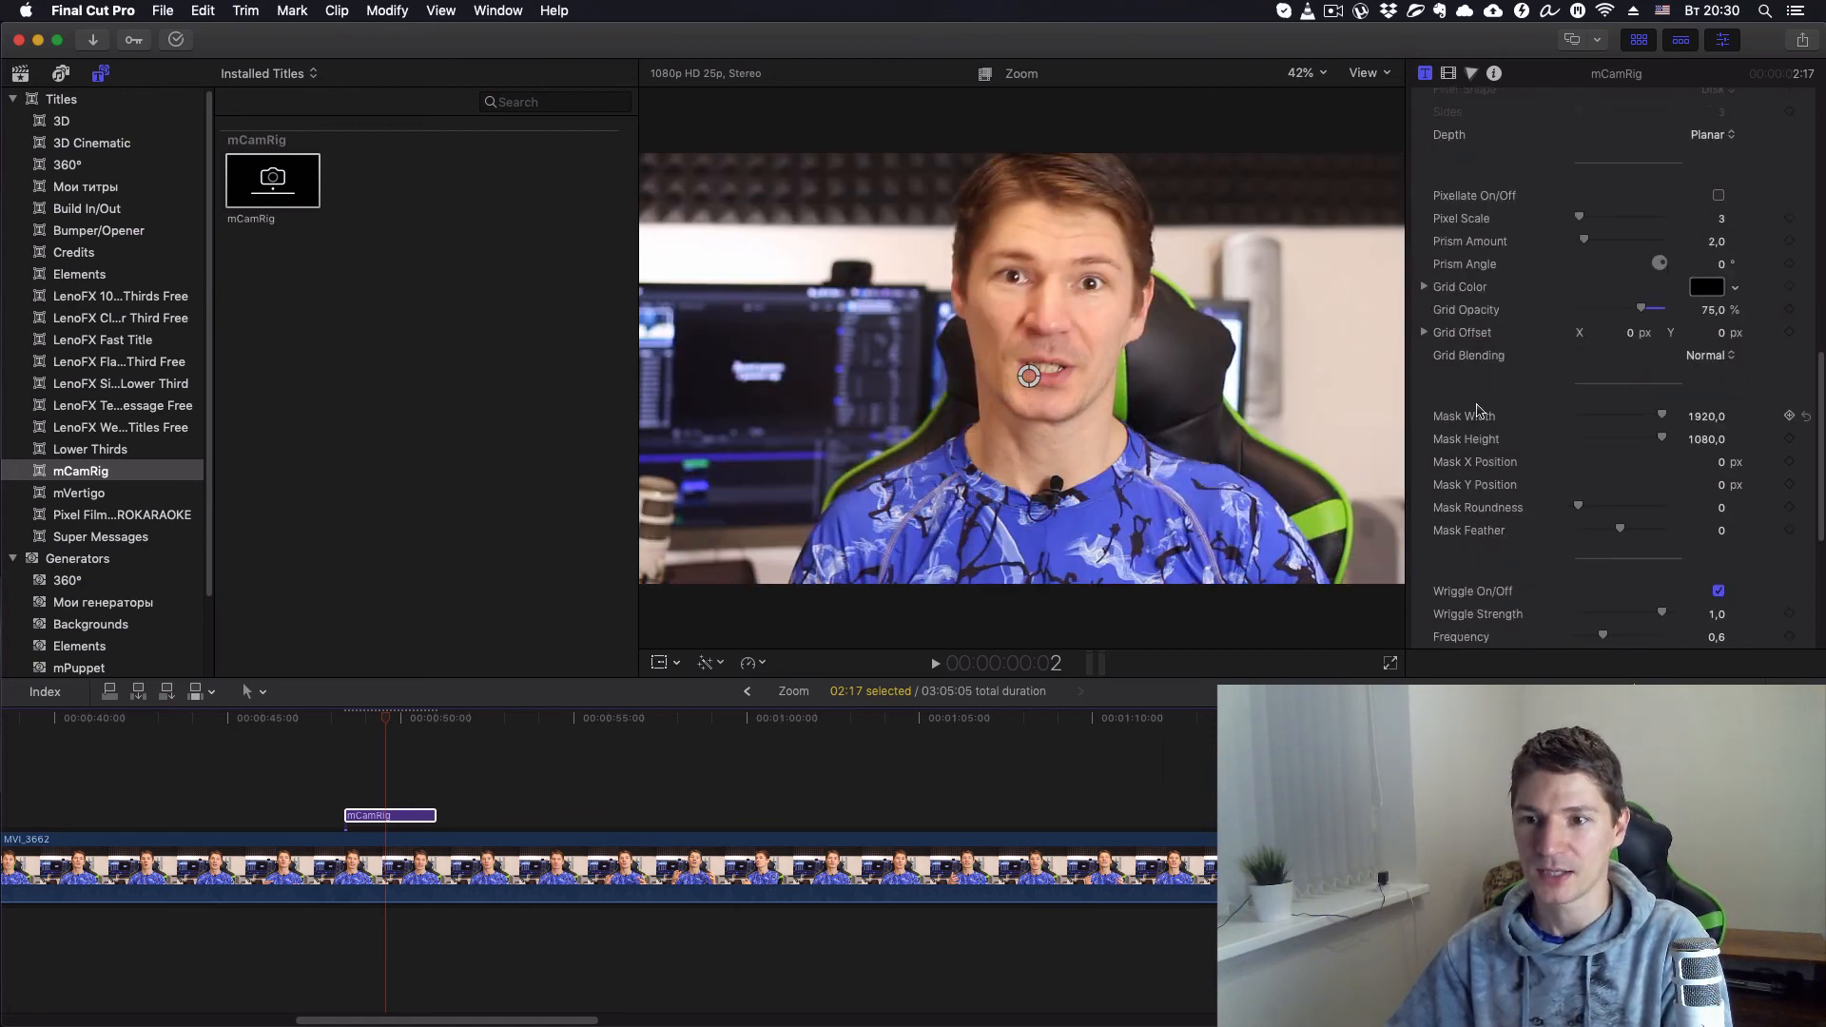
scroll(1479, 411, down, 8)
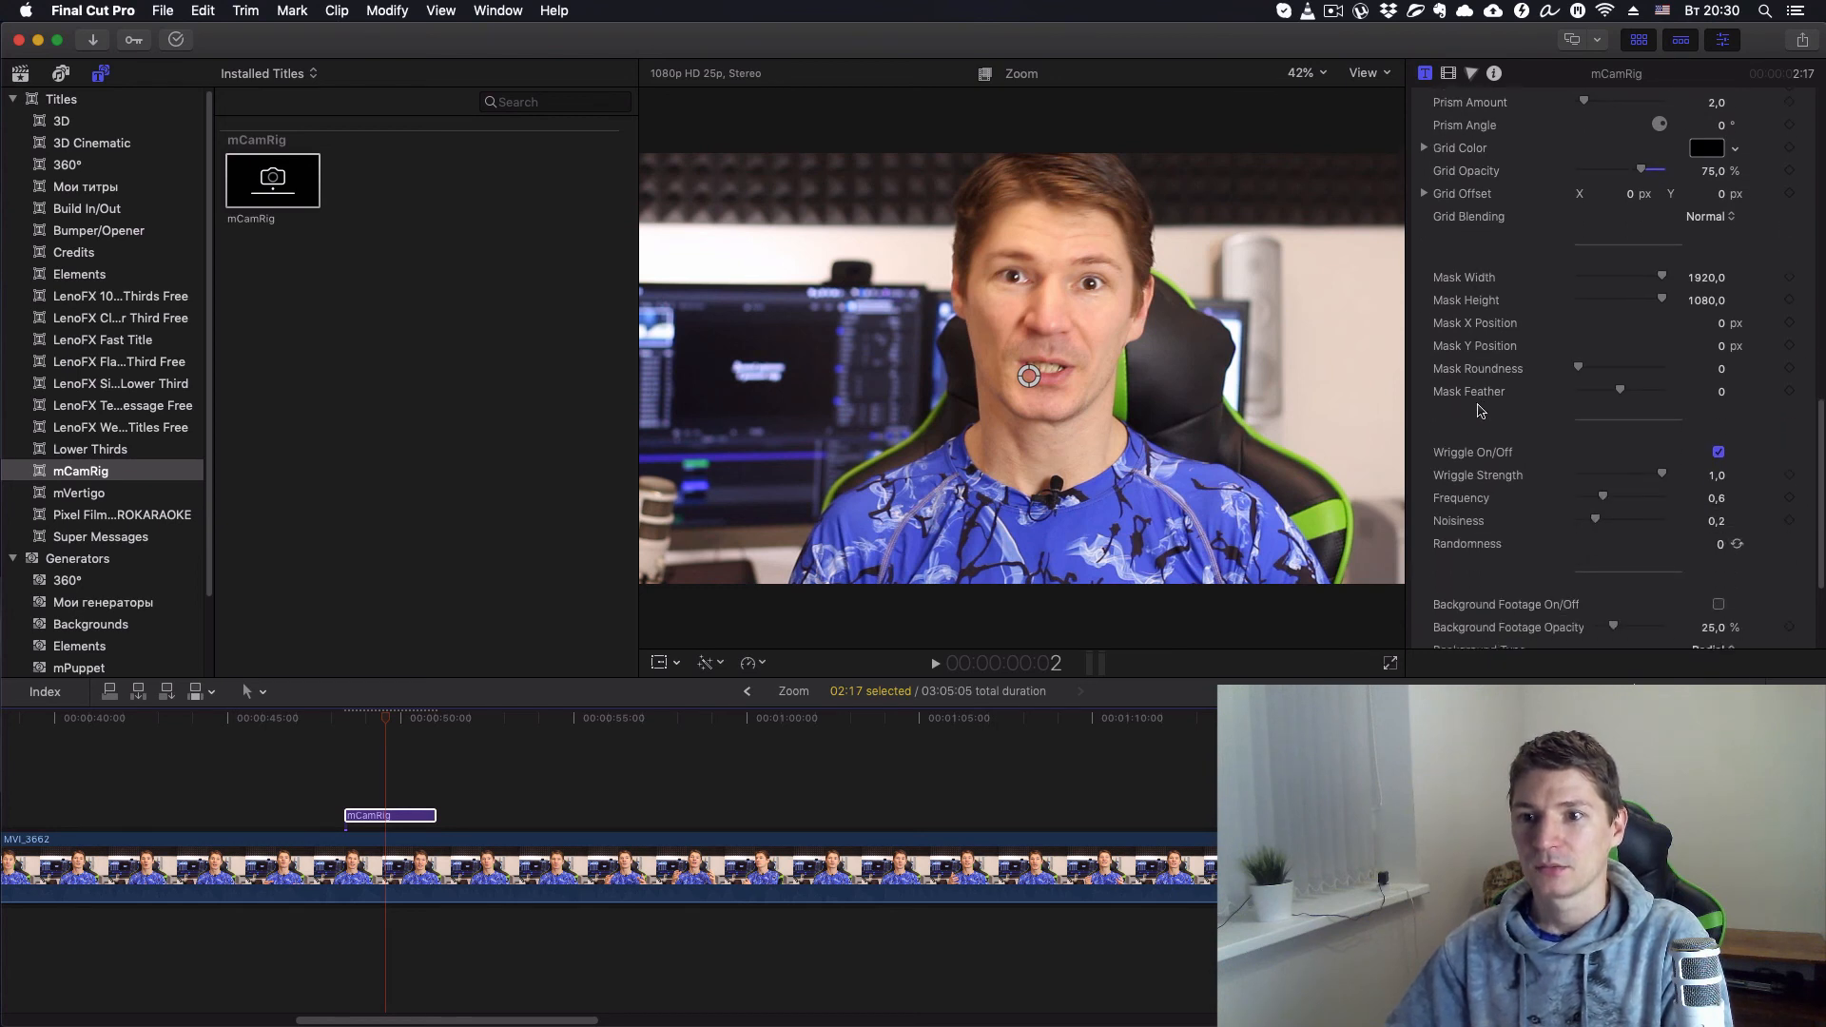
scroll(1479, 411, down, 3)
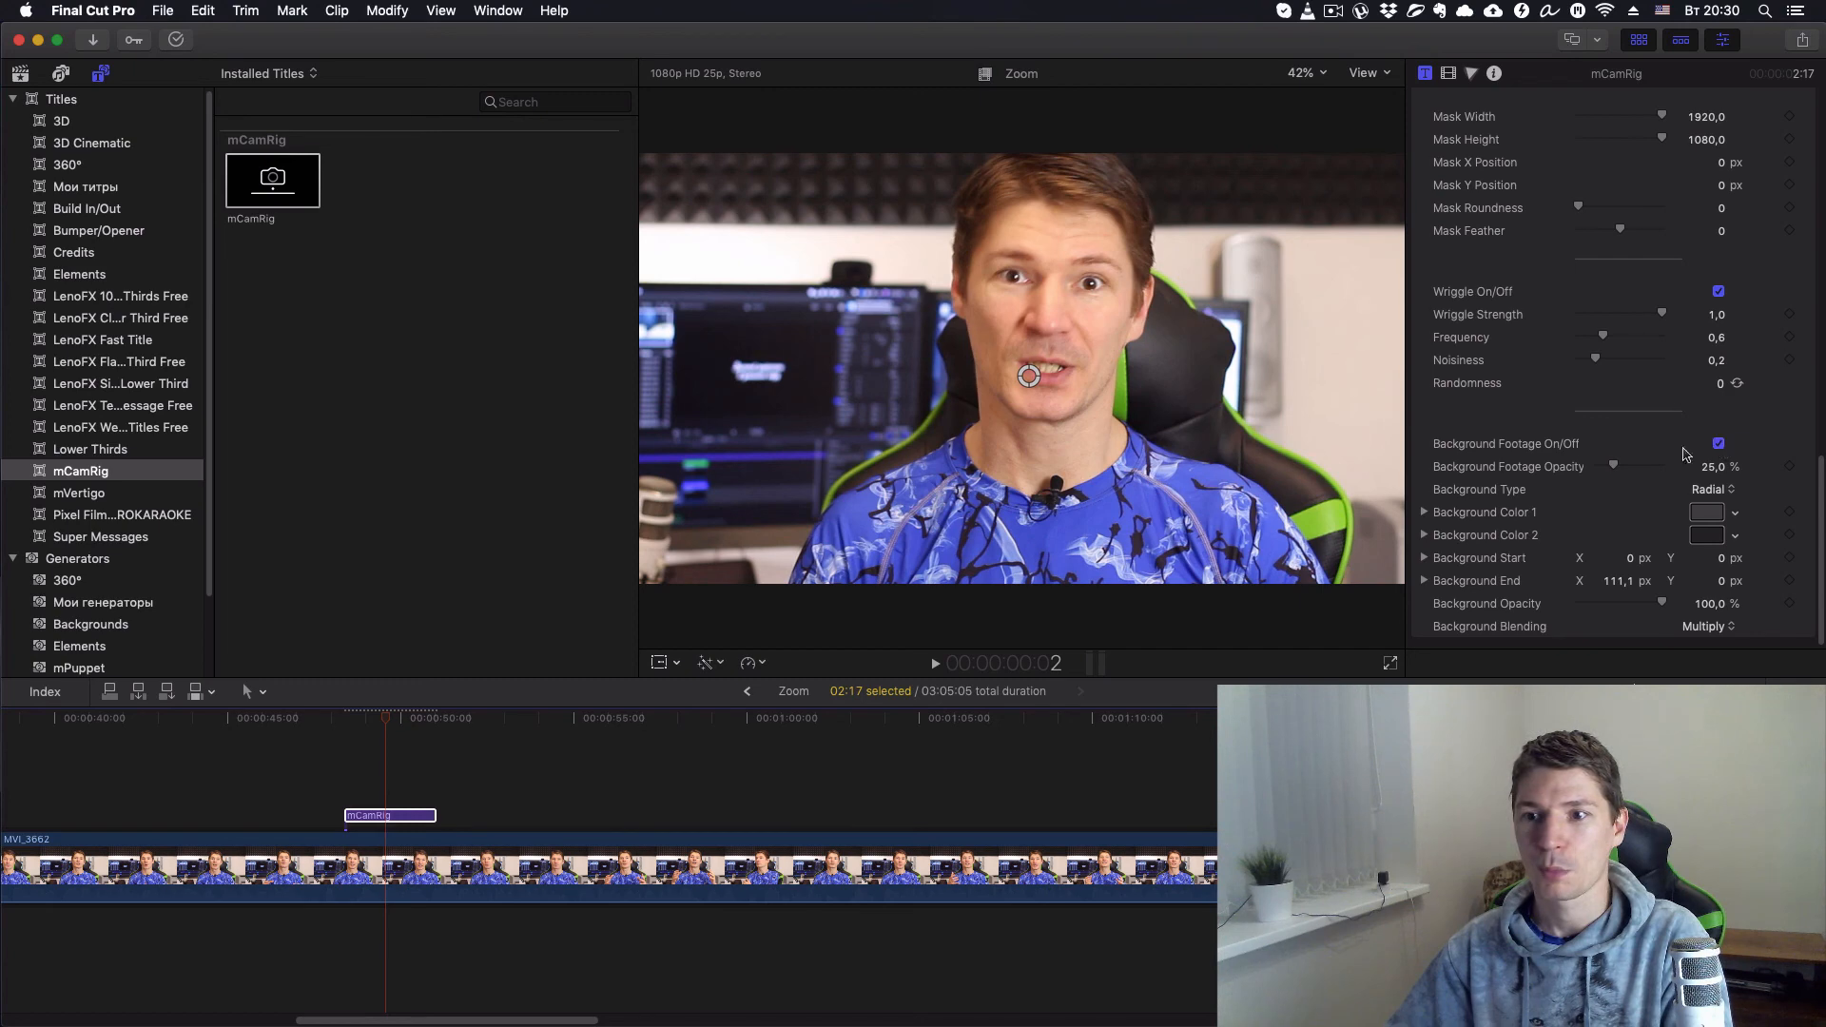
click(368, 723)
drag(368, 726, 414, 731)
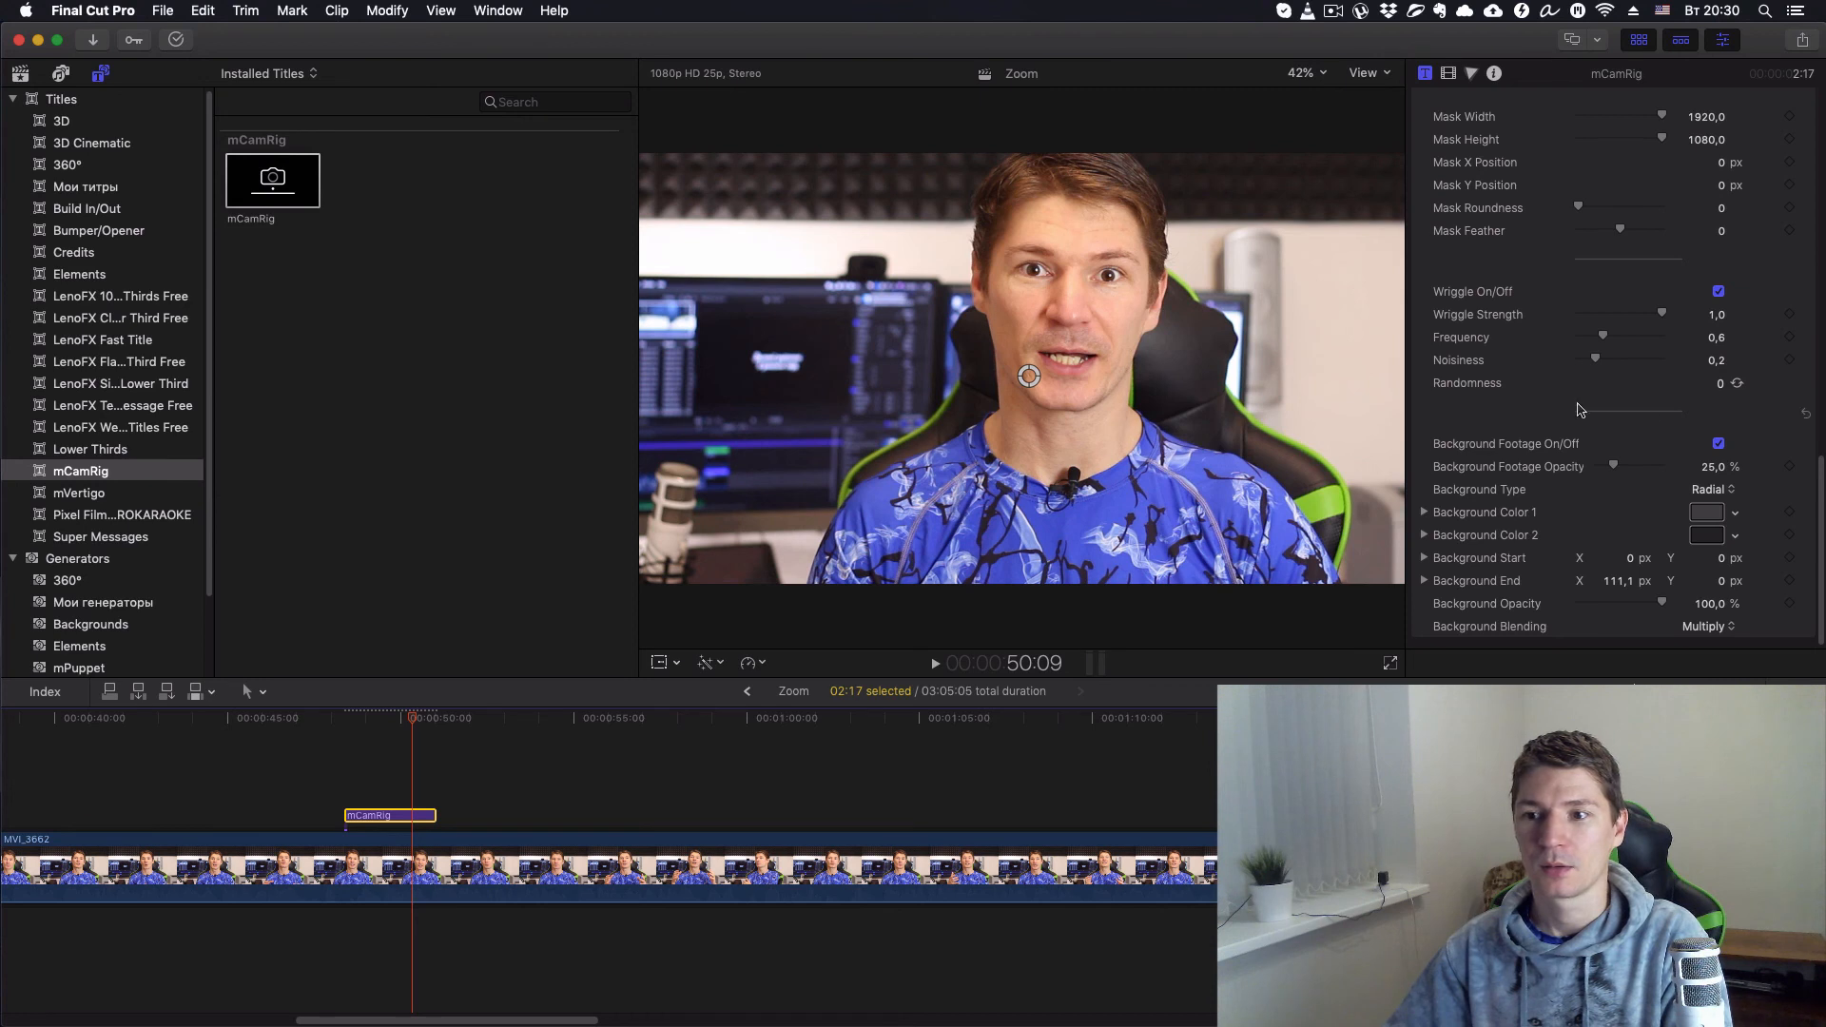
click(1719, 444)
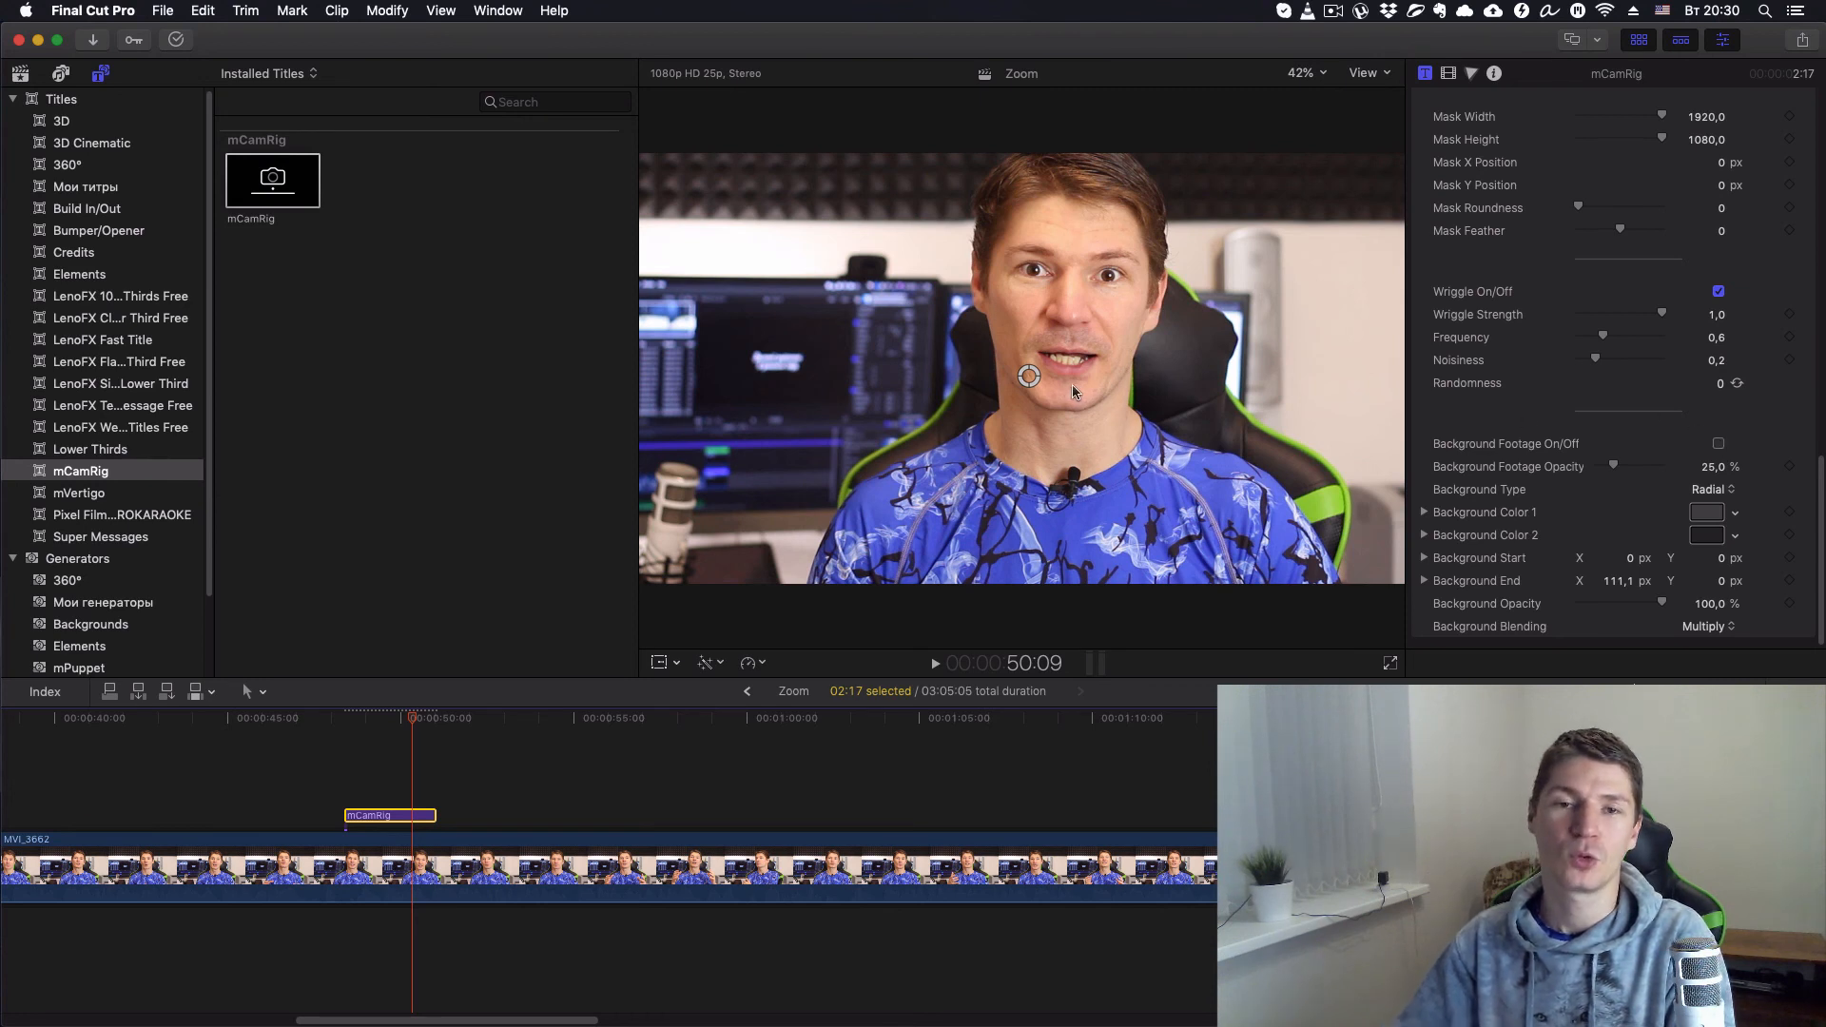